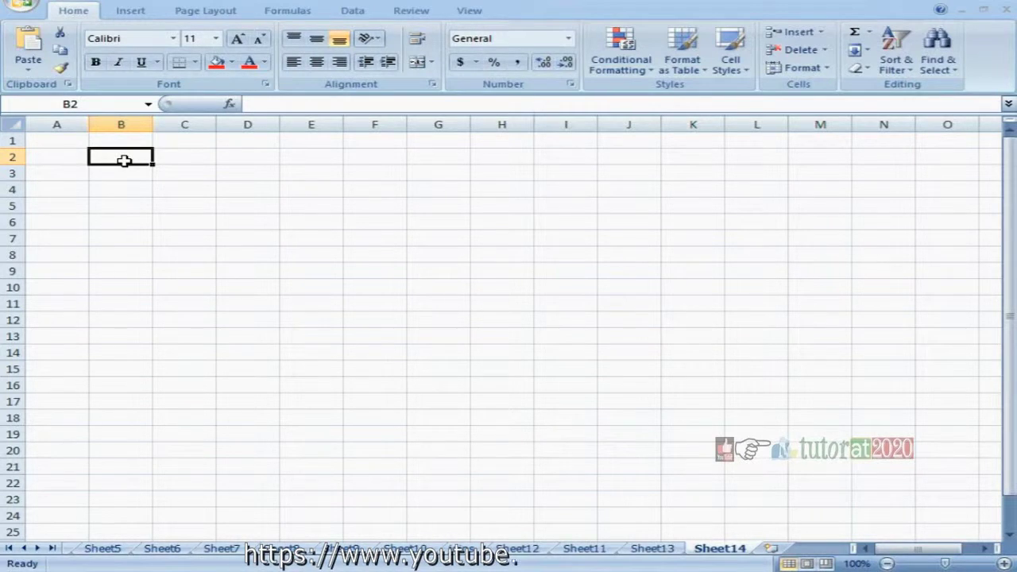
Enter the heading JOIN in cell B2.
text(JOIN)
key(Return)
key(Return)
key(Up)
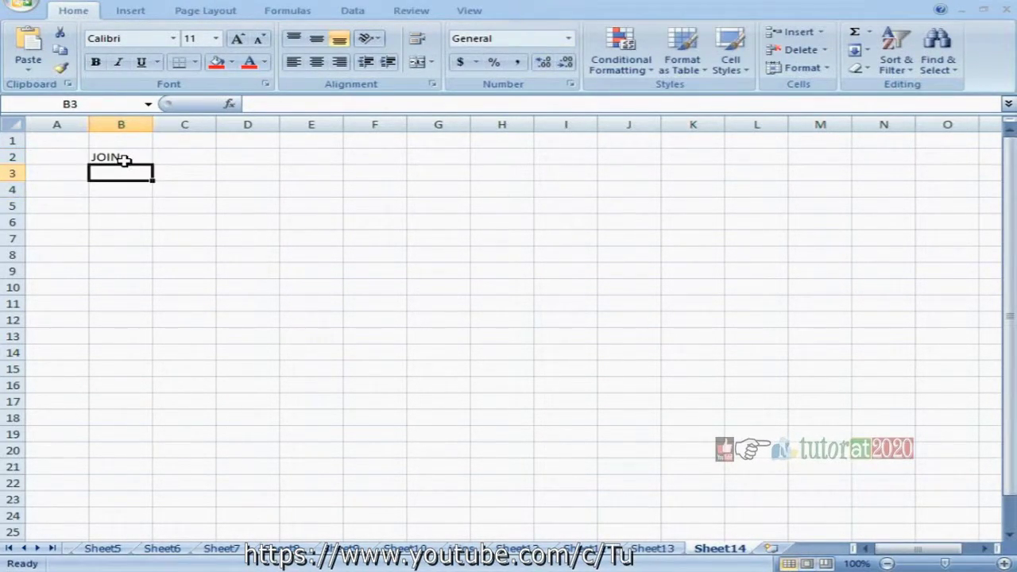
Enter "Source Qualifier" in cell D3 as the first join method.
key(Right)
key(Right)
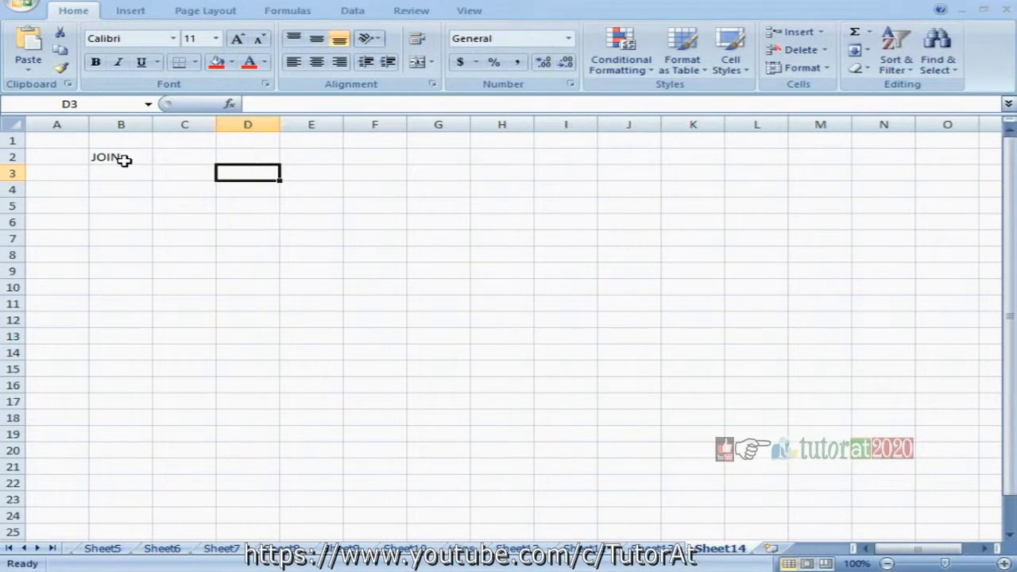
text(sOURCE Quali)
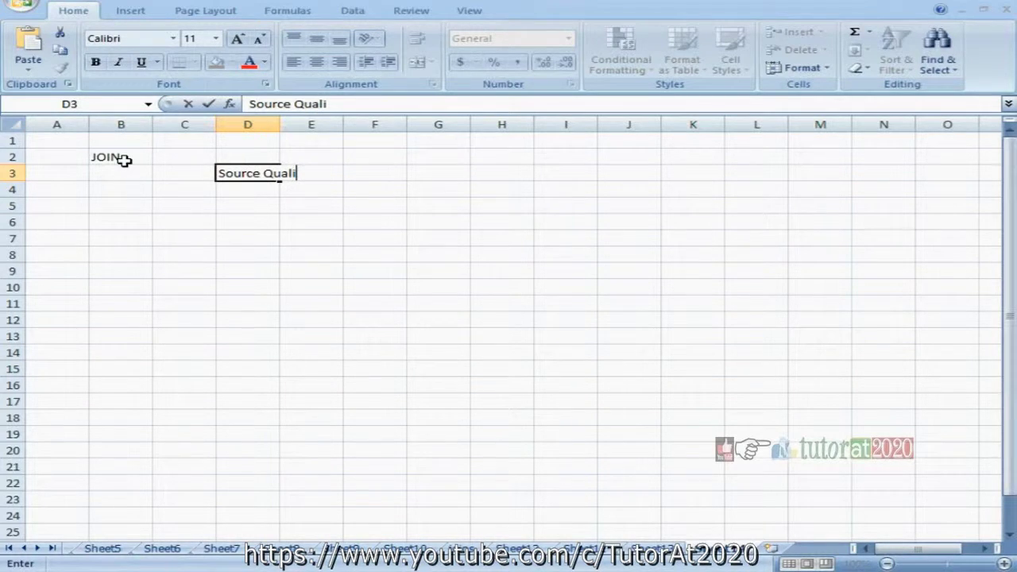
text(fier)
key(Return)
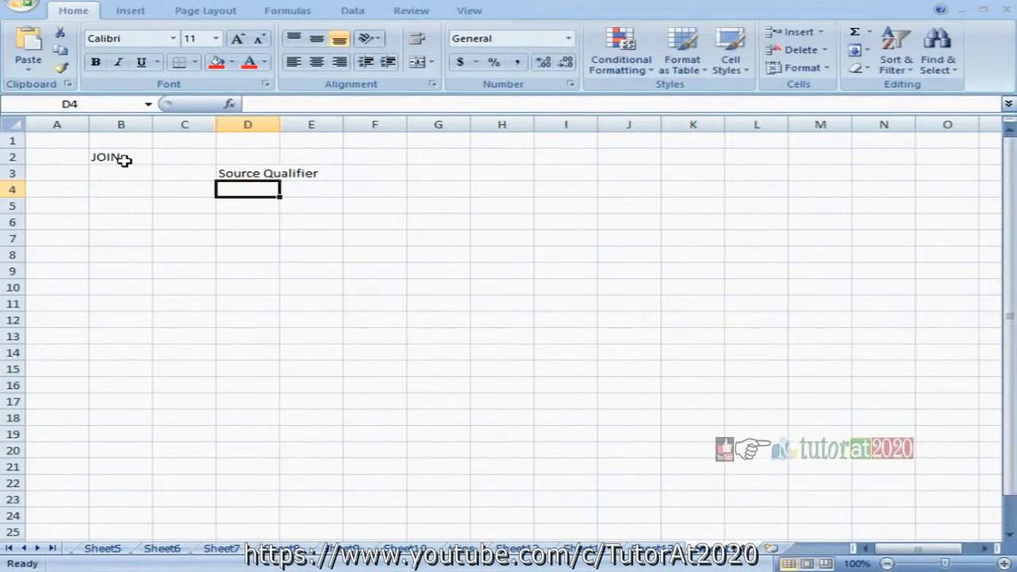
Add "Joiner Transformation" in D4 and "Lookup" in D5 to the list of join methods.
text(J)
text(o)
key(BackSpace)
text(oiner Tr)
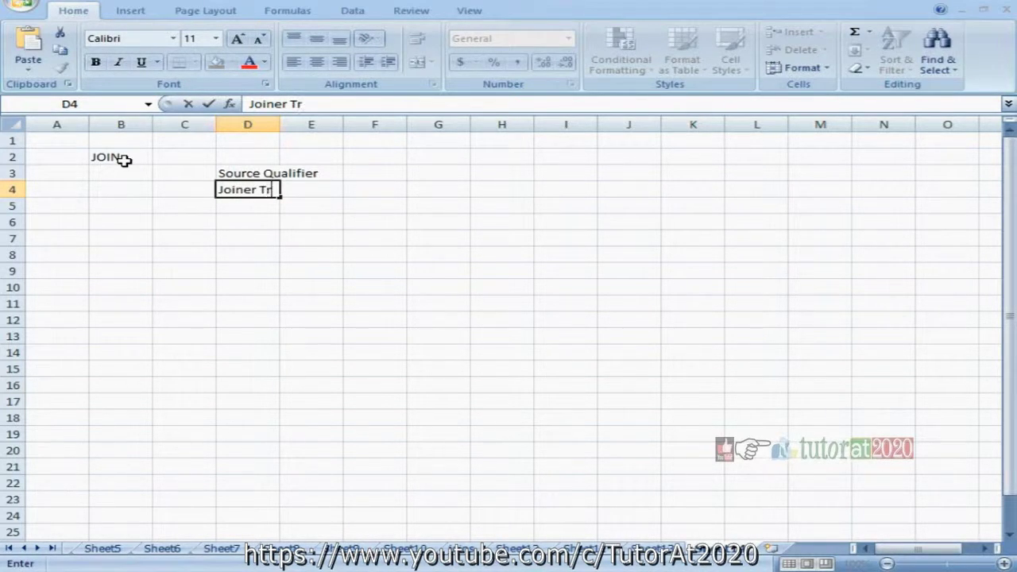
text(ansformation)
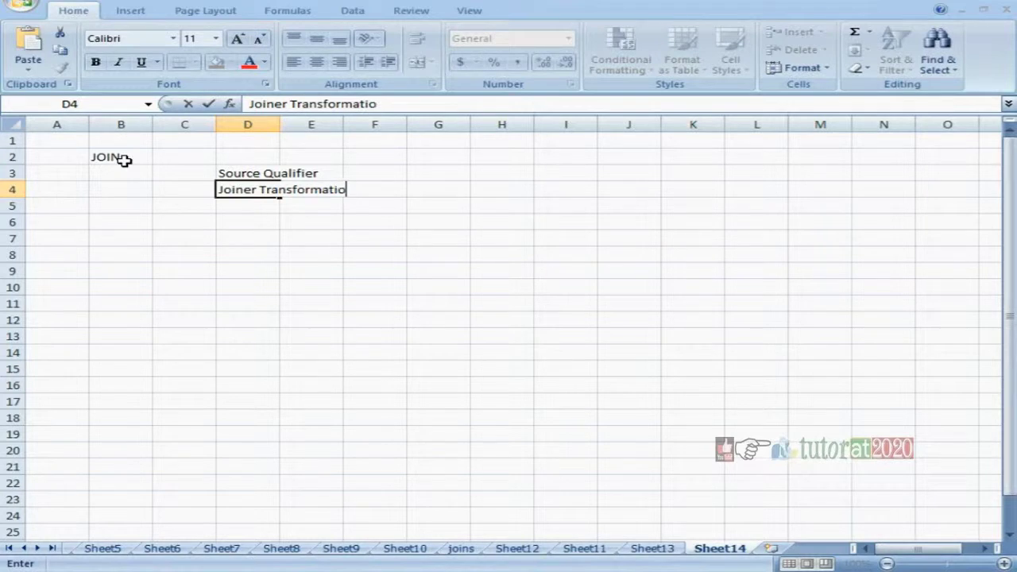
key(Return)
text(Looku)
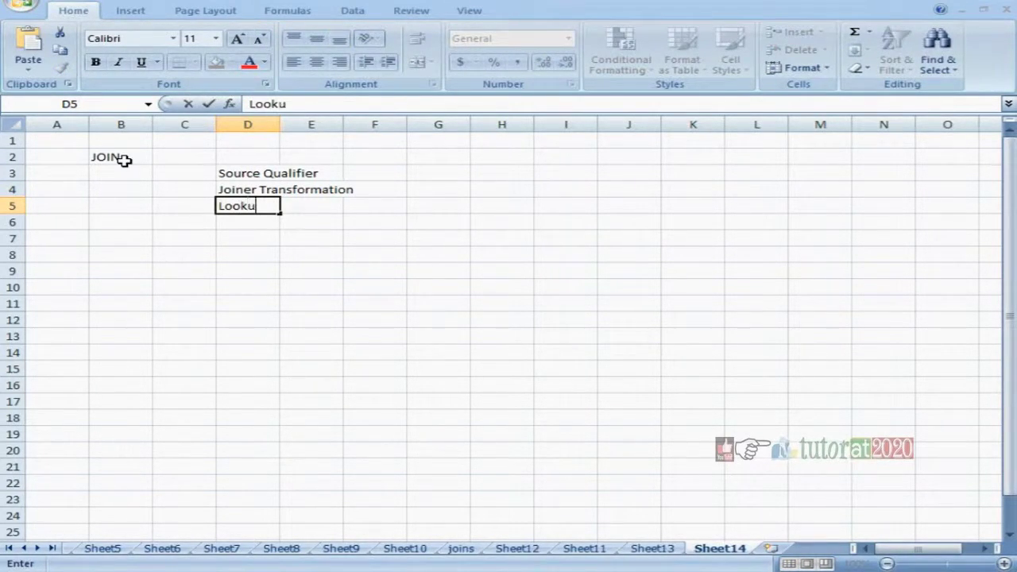
text(p)
key(Return)
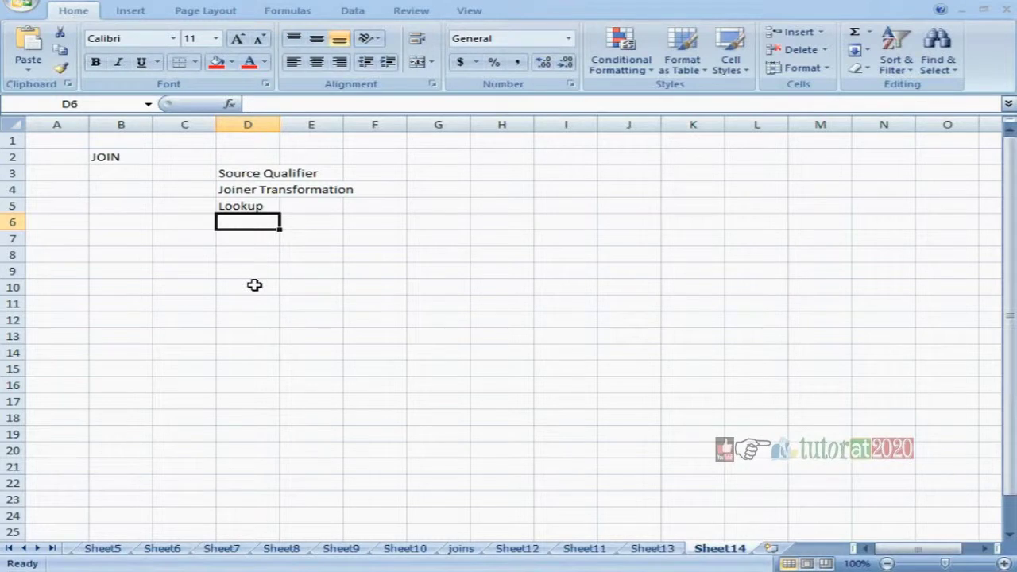
Widen column D so that the join method names fit inside their cells.
click(253, 286)
click(230, 173)
click(228, 257)
drag(280, 125, 366, 136)
click(251, 178)
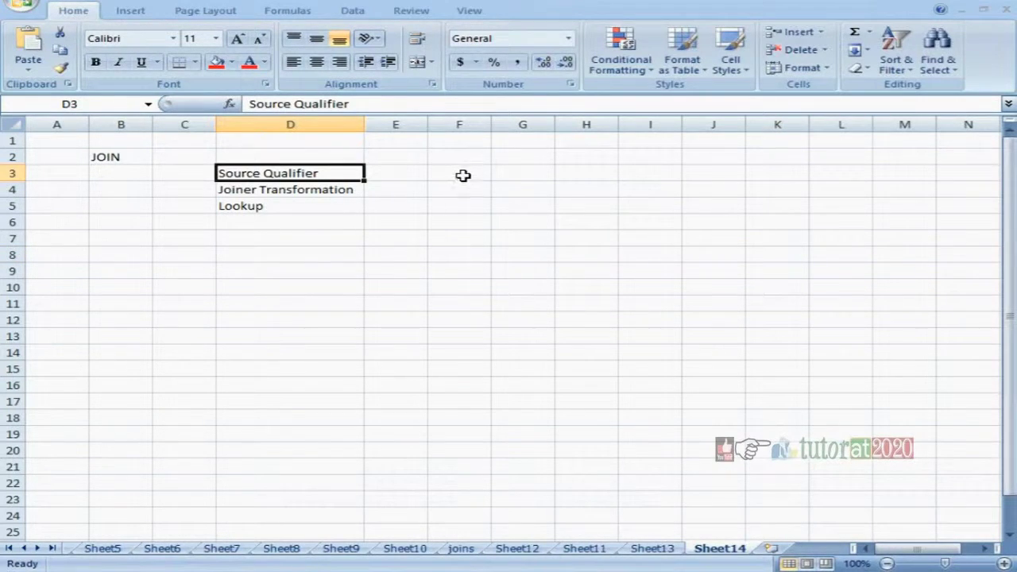
Write "when data is sourced from same database" in F3 as the note for Source Qualifier.
click(464, 174)
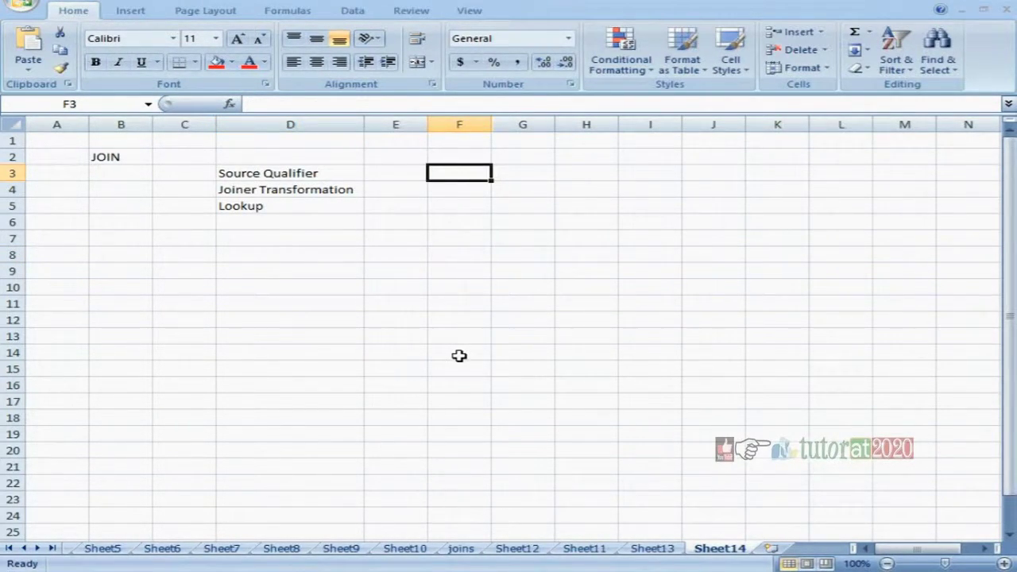
text(when data )
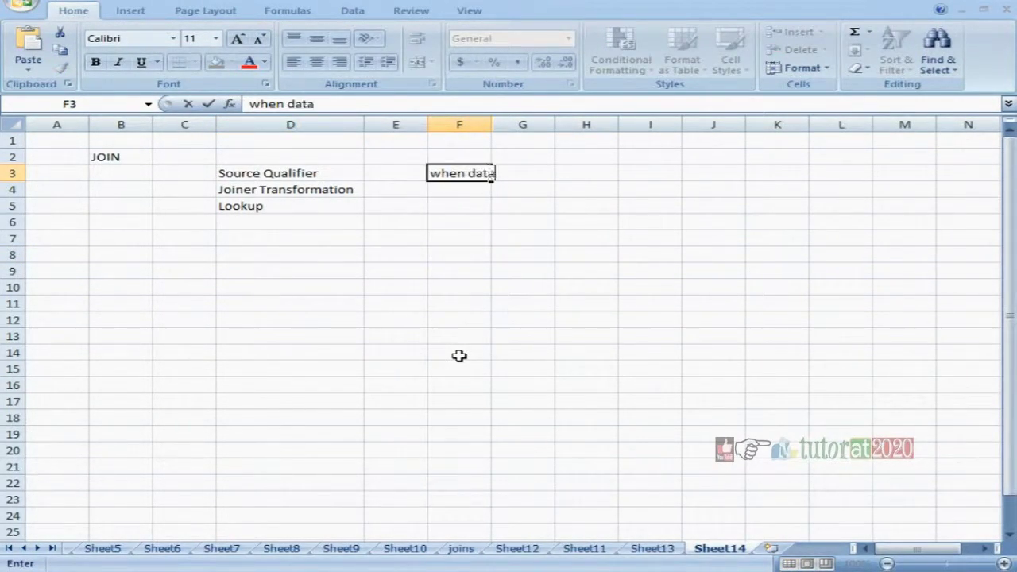
text(is sources)
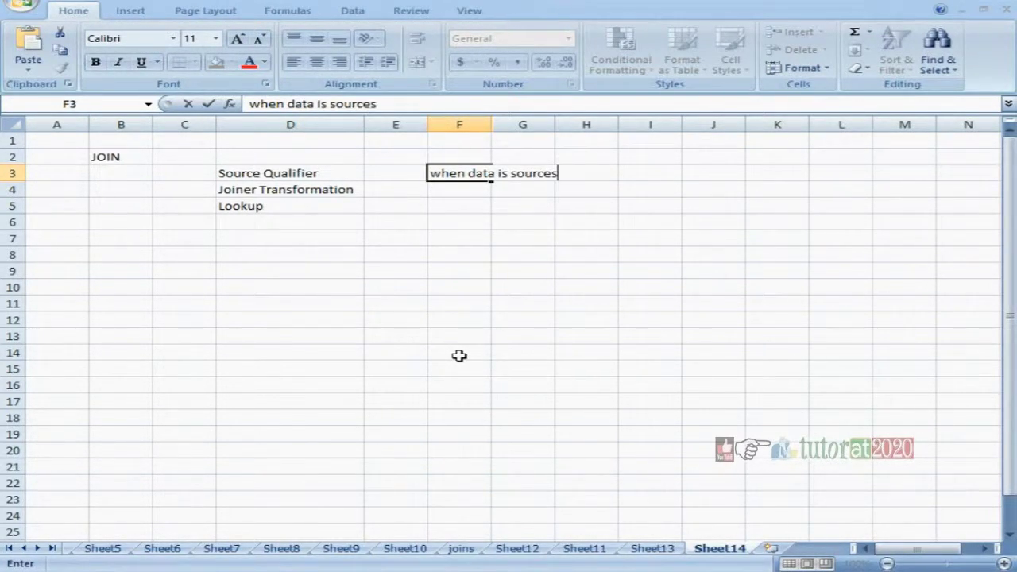
key(BackSpace)
text(d from same database)
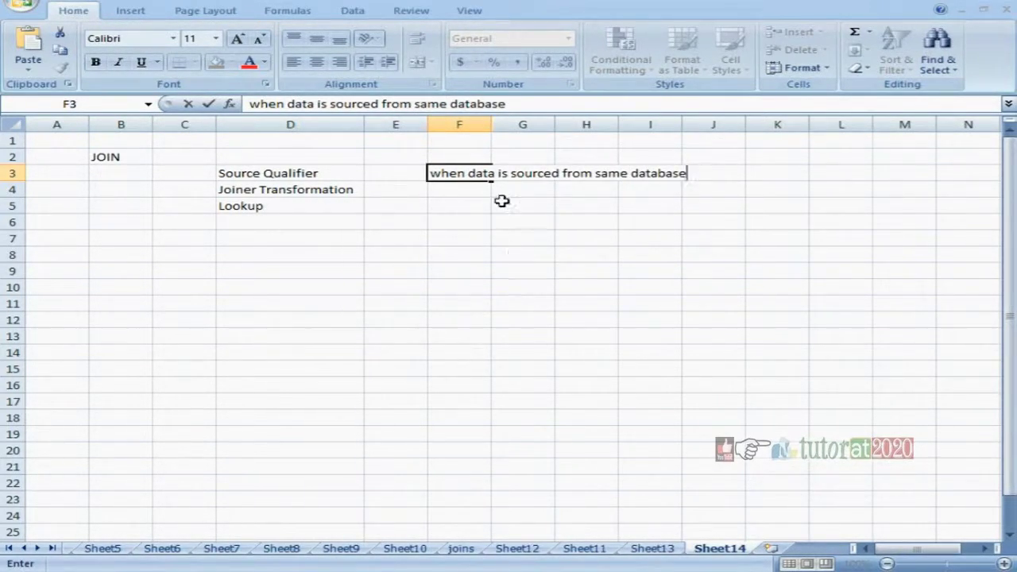
Insert "of two tables" after "when data" in the Source Qualifier note in F3.
key(F2)
key(ctrl+Left)
key(ctrl+Left)
key(ctrl+Left)
key(ctrl+Left)
key(ctrl+Left)
text(of two tables)
key(Return)
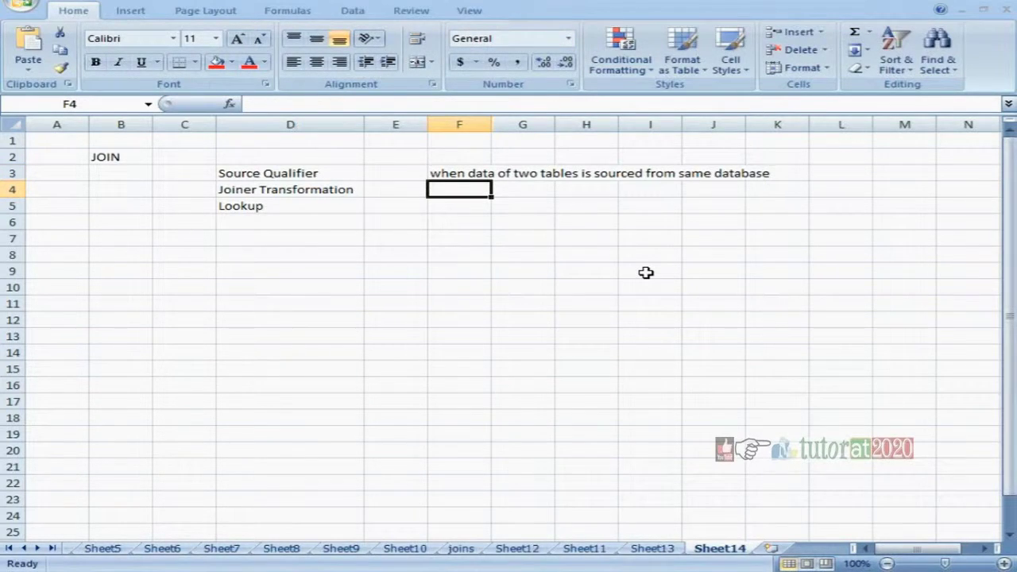
Enter "when data of two tables sourced from different databases" in F4 as the note for Joiner Transformation.
text(when)
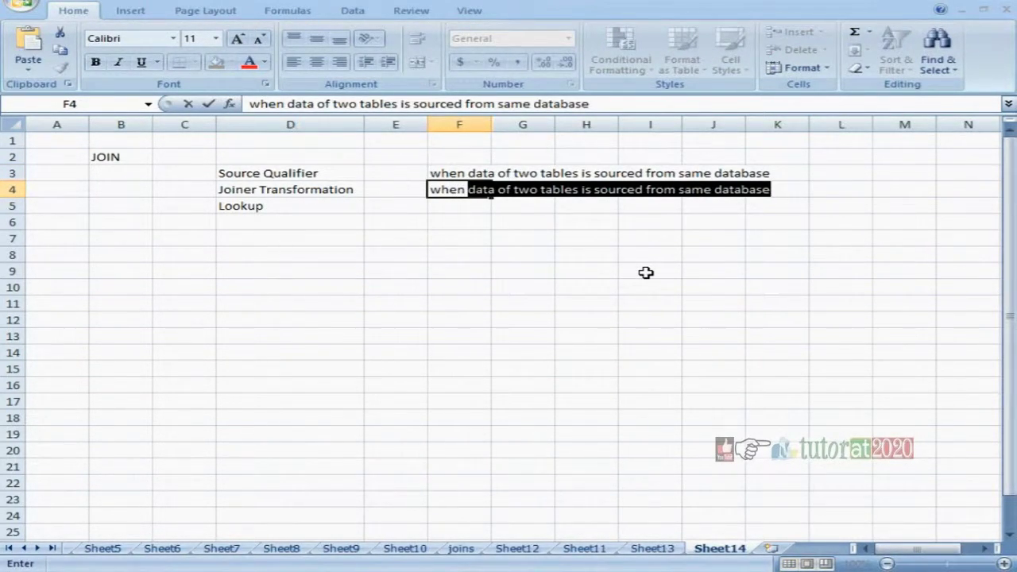
text( data)
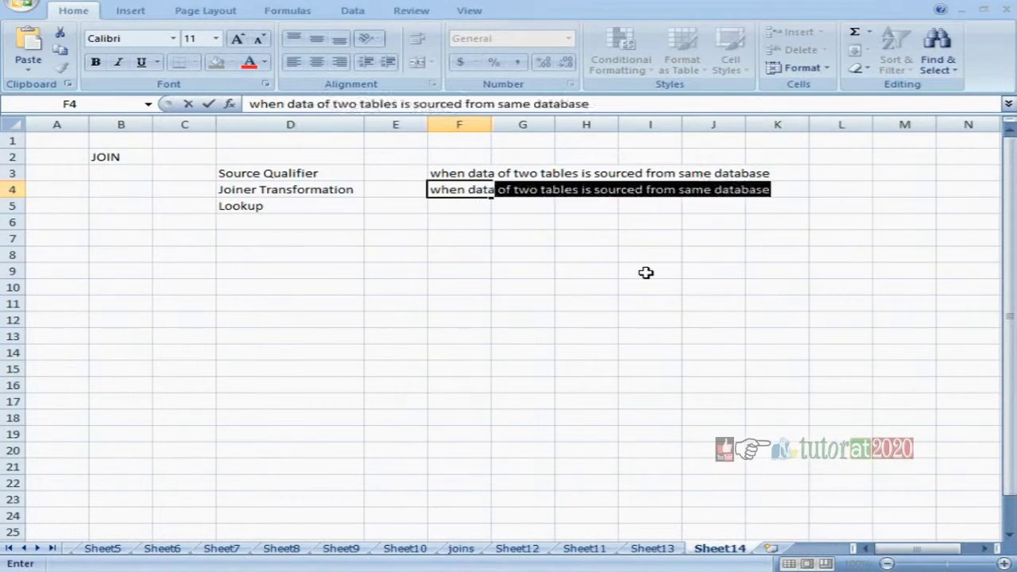
text( is source)
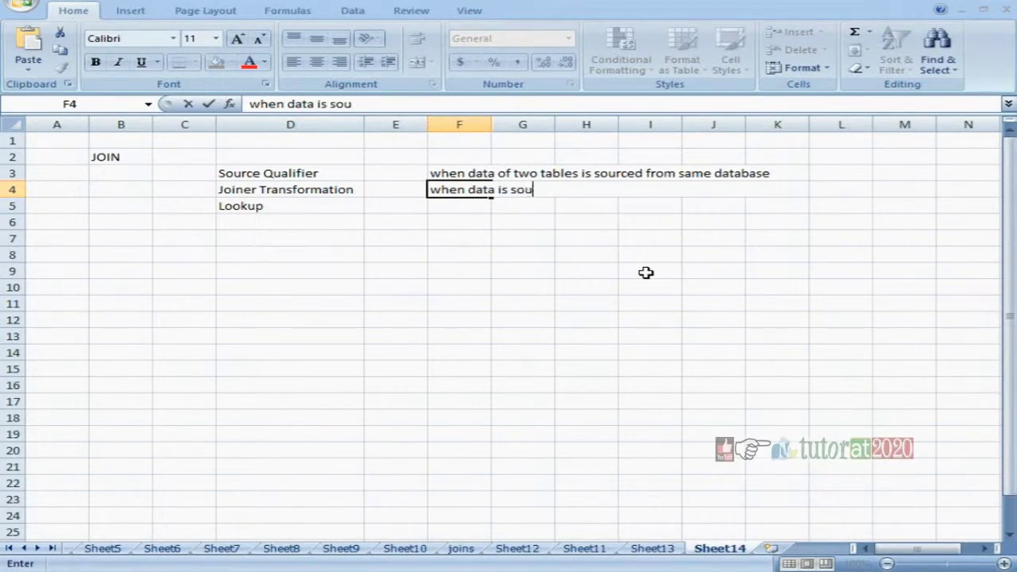
key(BackSpace)
key(BackSpace)
key(BackSpace)
key(BackSpace)
key(BackSpace)
key(BackSpace)
key(BackSpace)
key(BackSpace)
key(BackSpace)
text(of two )
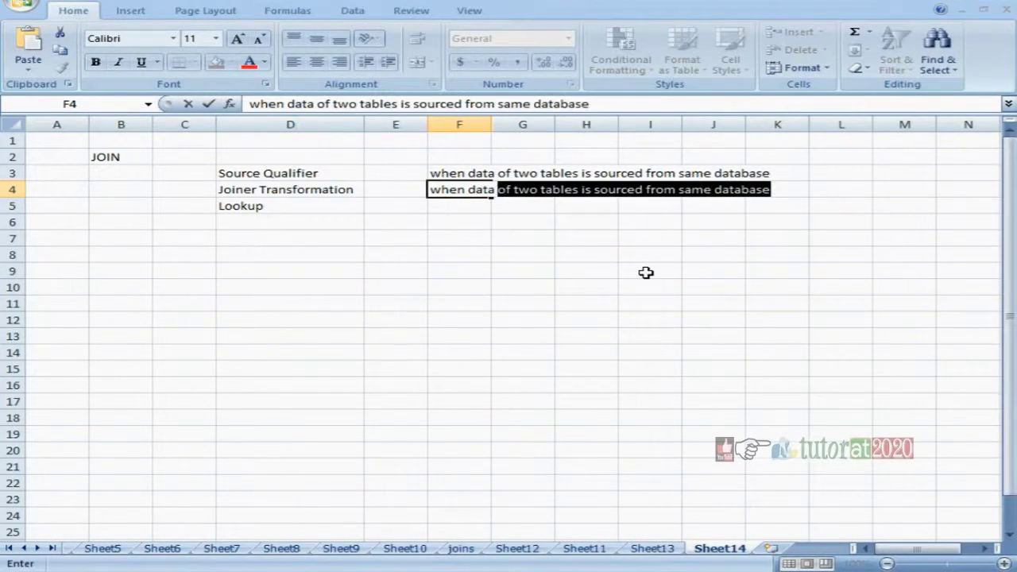
text(tables)
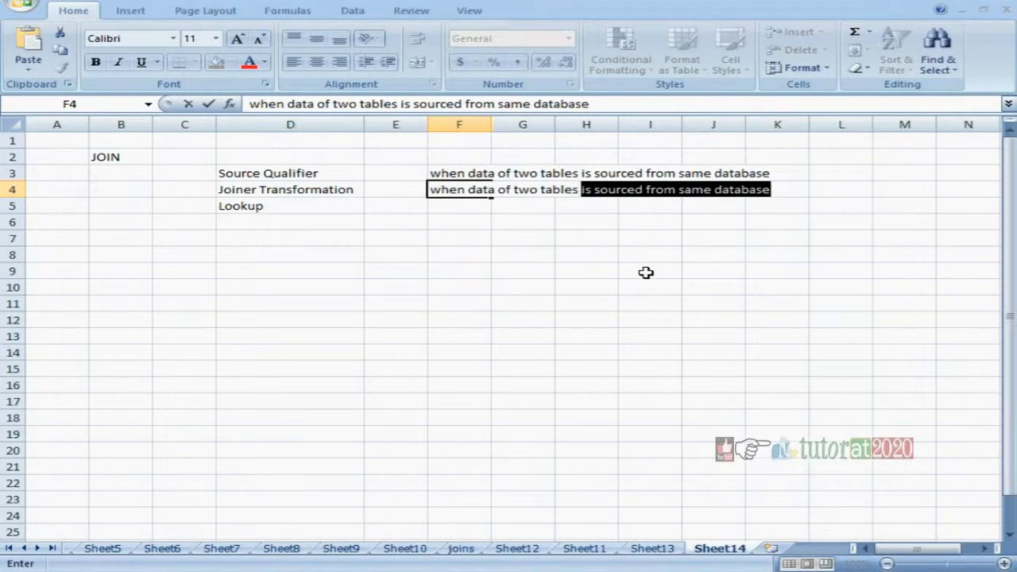
text( su)
key(BackSpace)
text(ources)
key(BackSpace)
text(d from )
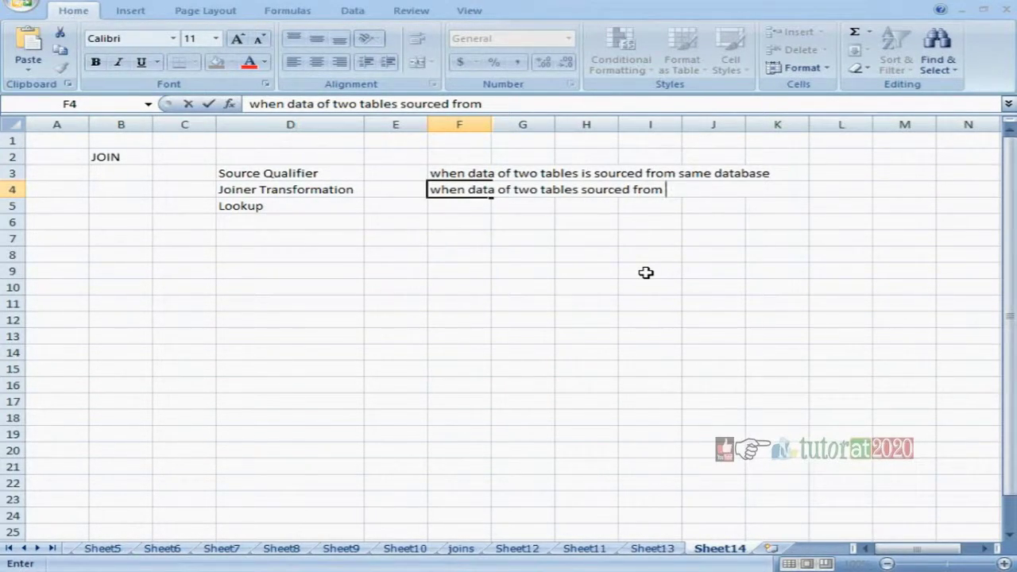
text(different dat)
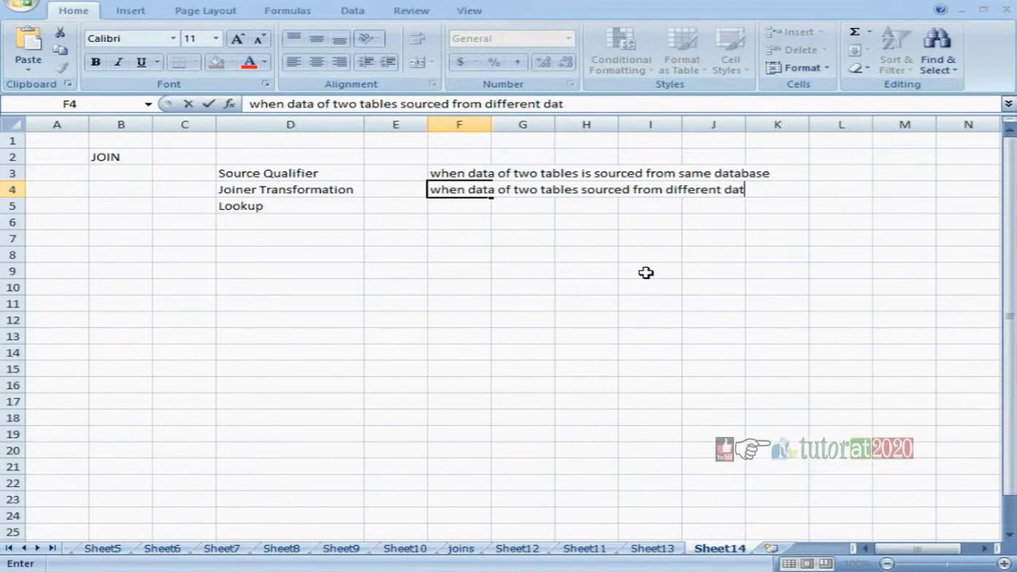
text(abases)
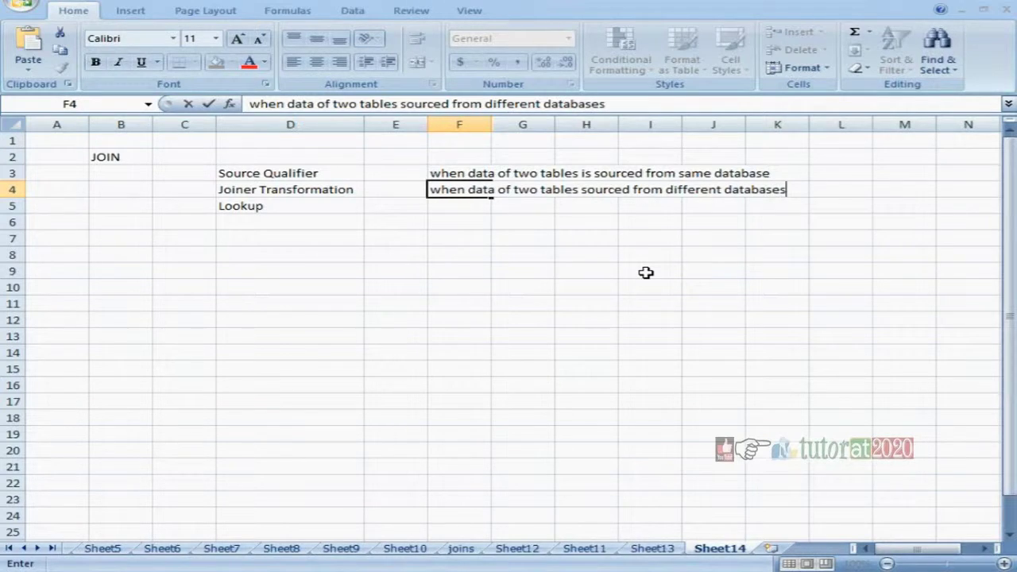
key(Return)
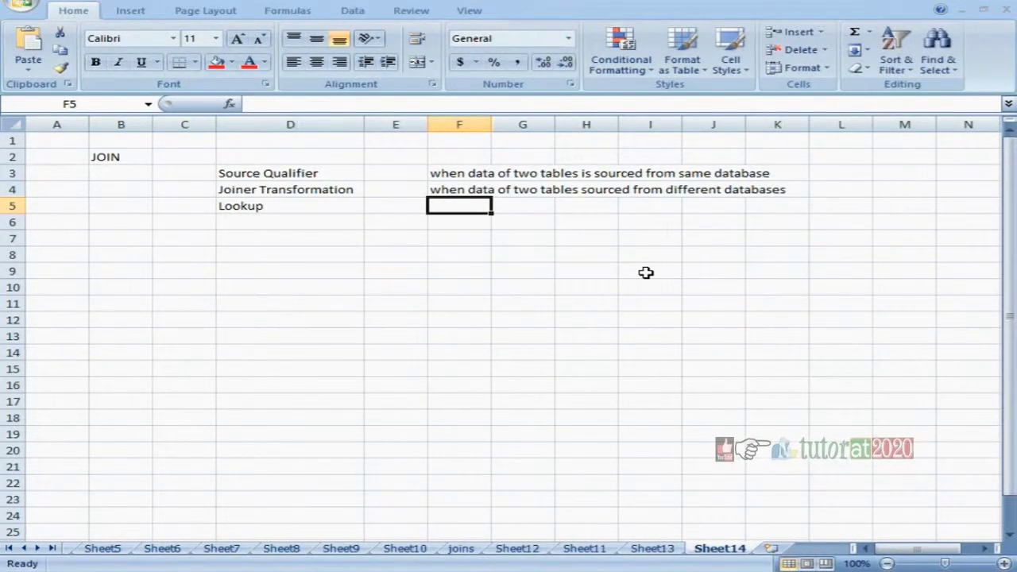
Append ".(can also used for tables of same" to the Joiner Transformation note in F4.
key(Up)
key(F2)
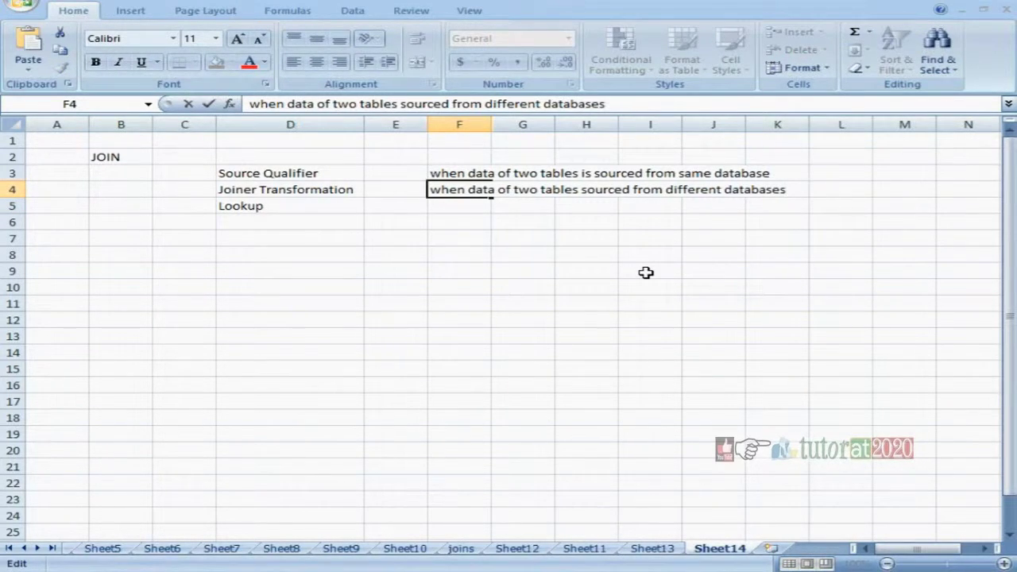
text((can also used for)
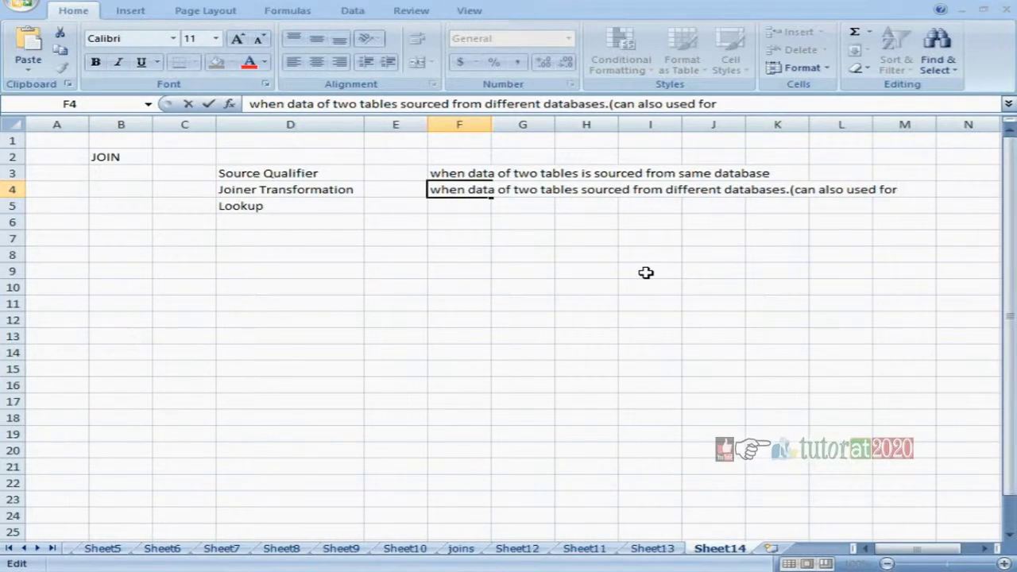
text( tables of same)
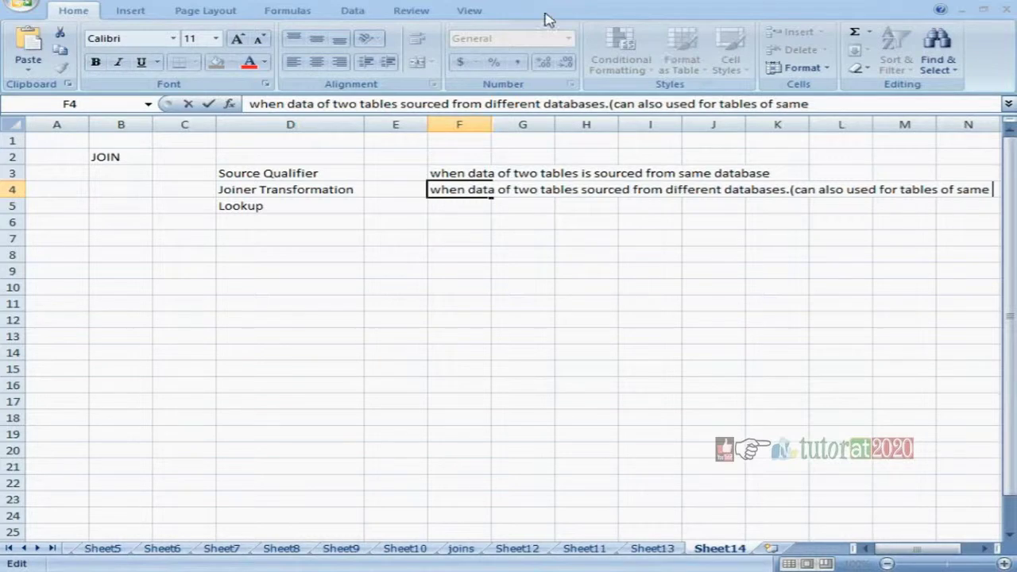
Move the parenthetical remark to a second line within F4 and complete it with "database)".
drag(610, 104, 809, 104)
key(ctrl+c)
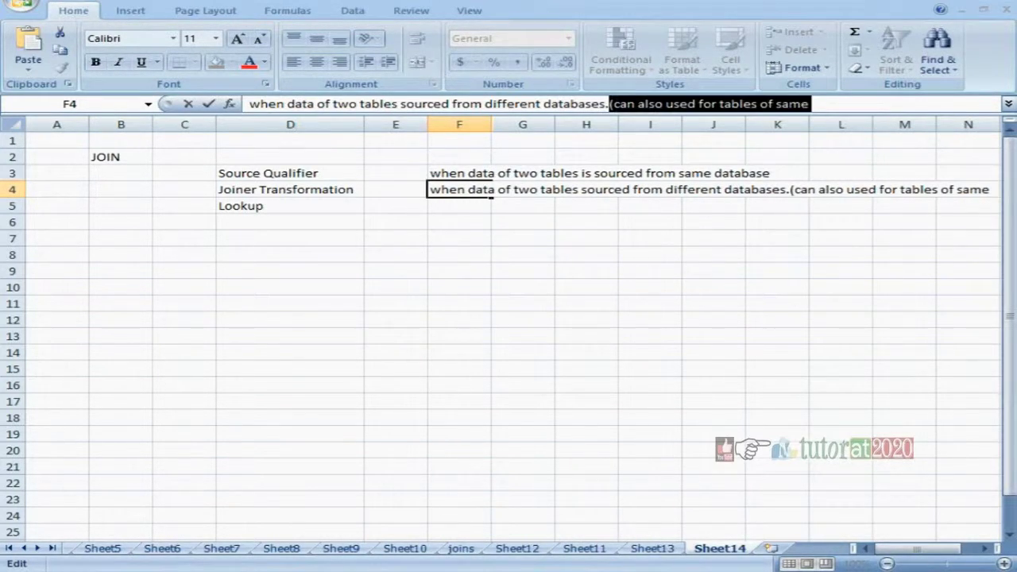
key(Delete)
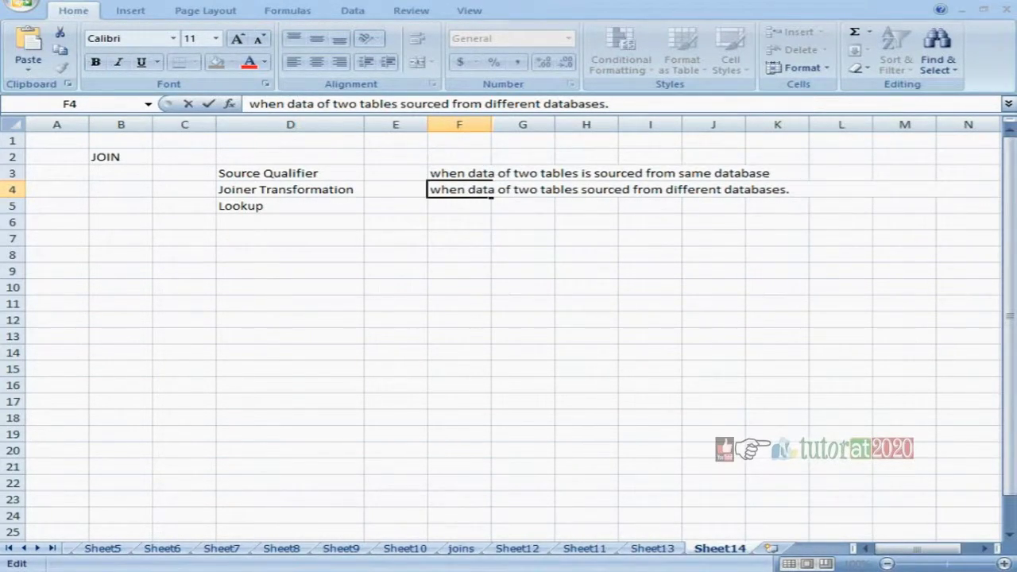
double_click(447, 189)
key(End)
key(alt+Return)
key(ctrl+v)
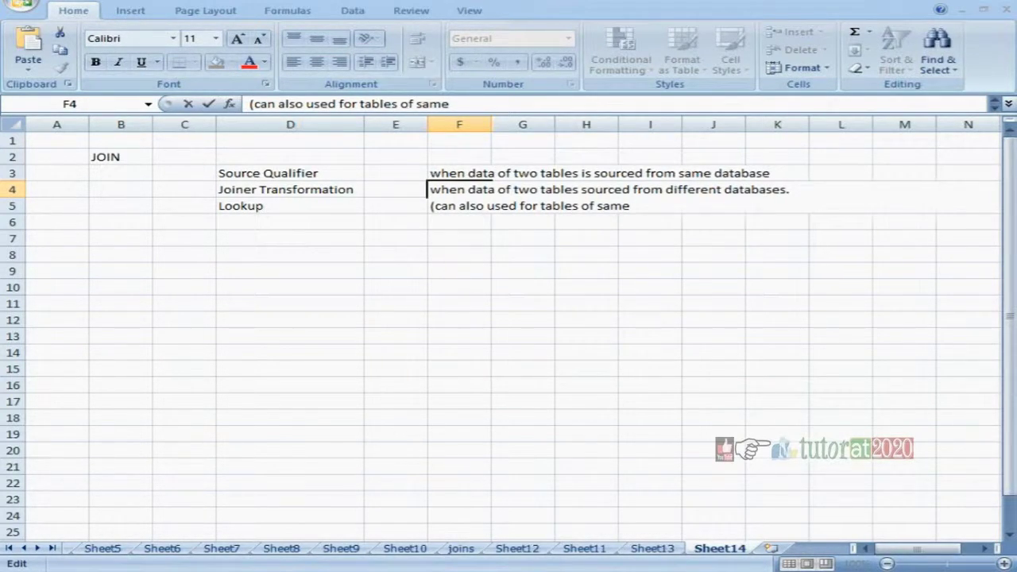
text(database)
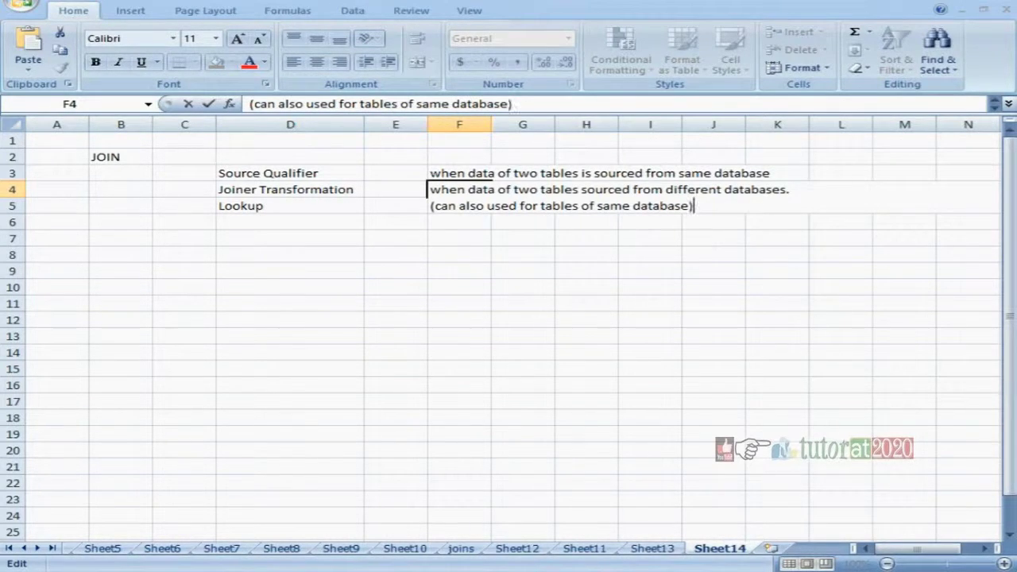
text())
key(Return)
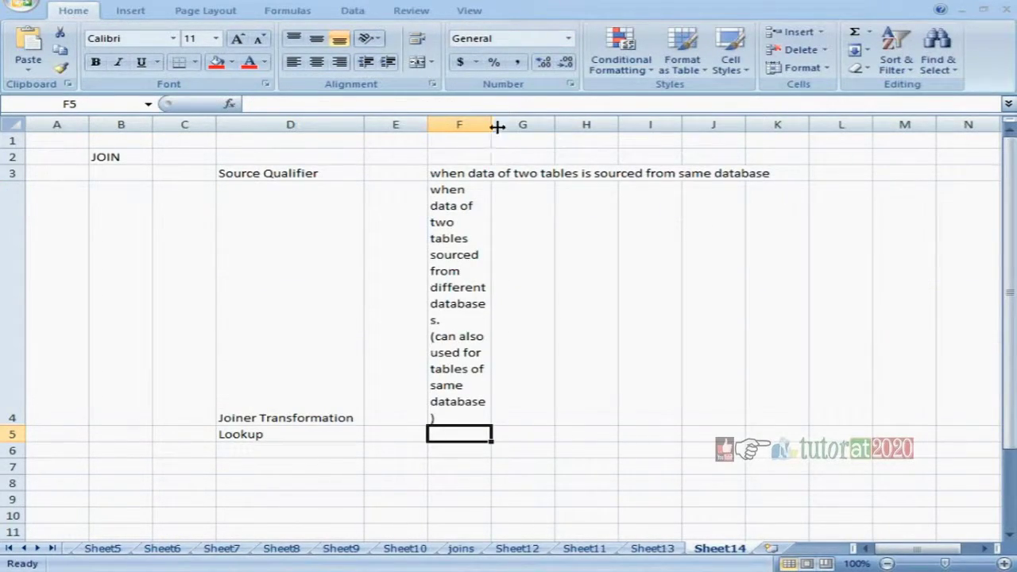
Widen column F so that the first sentence of the note in F4 fits on one line.
drag(497, 114, 626, 148)
drag(491, 157, 835, 178)
click(459, 334)
drag(459, 254, 460, 467)
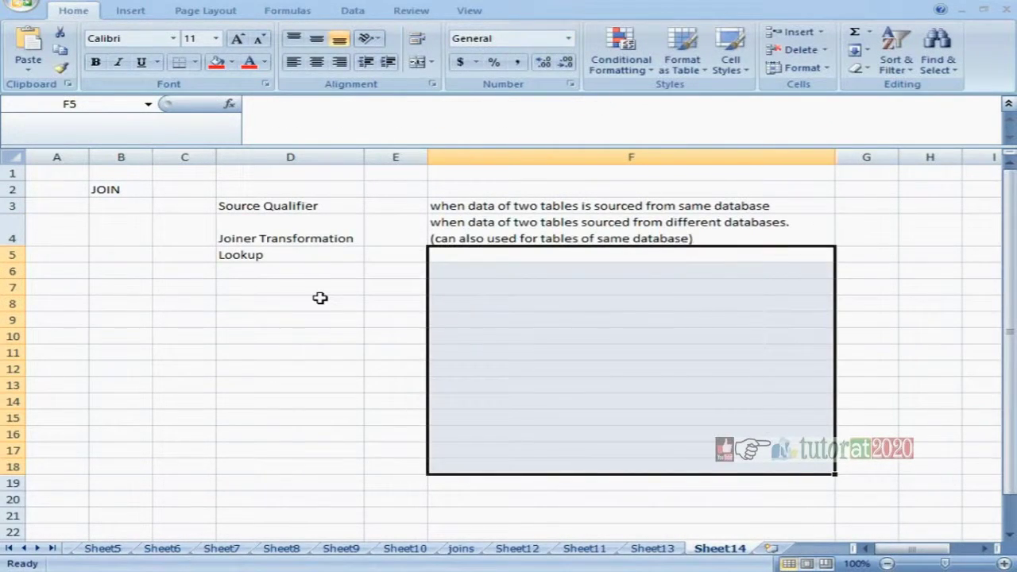
Make the word Lookup in cell D5 bold.
click(319, 298)
click(272, 254)
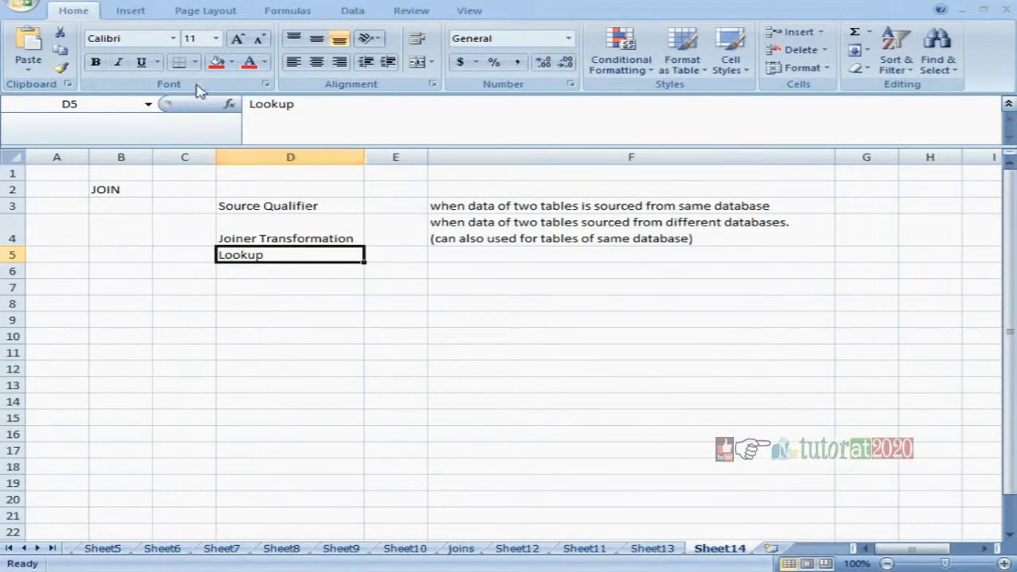
click(95, 62)
click(349, 307)
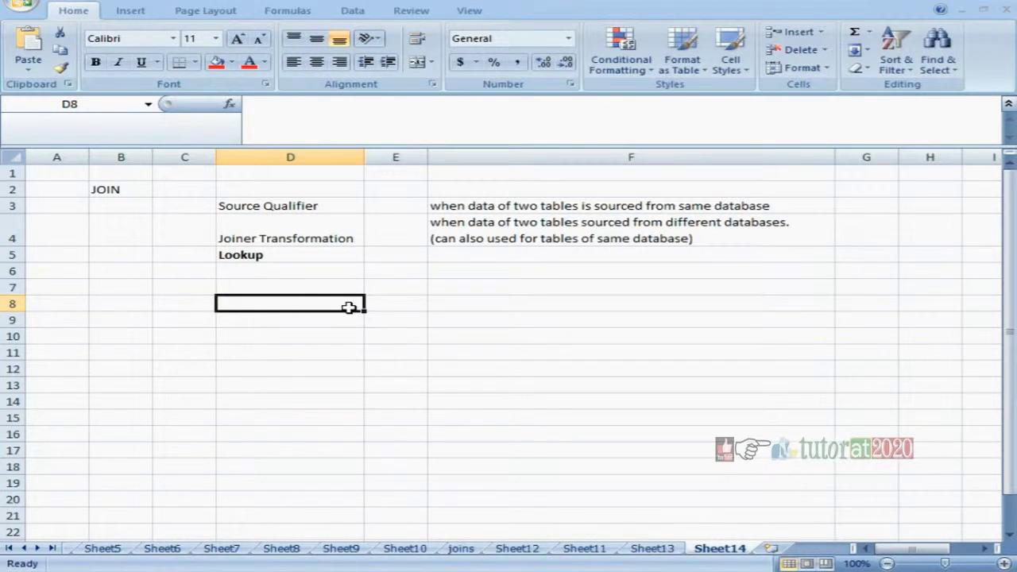
click(494, 317)
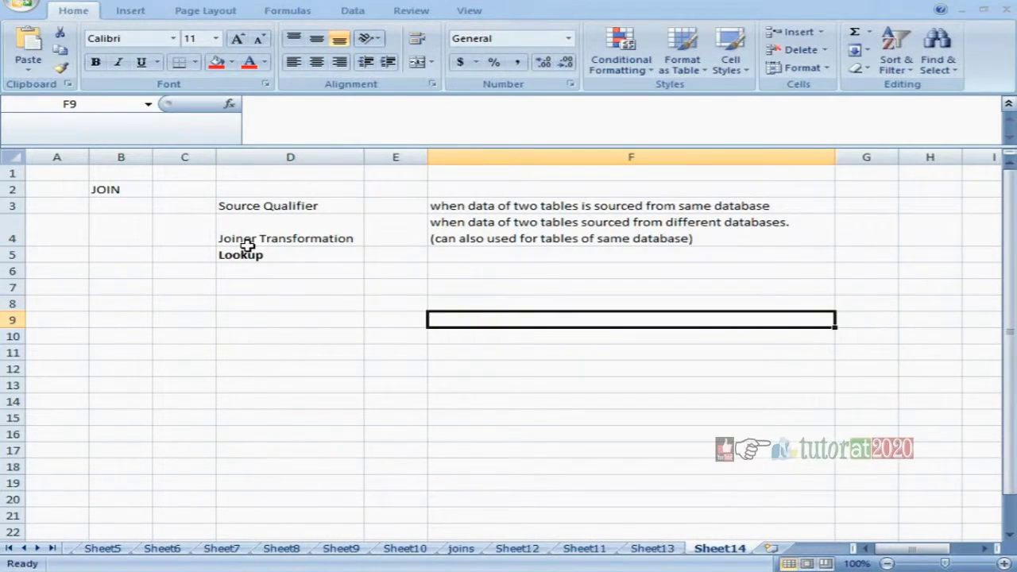
Switch from the worksheet to Informatica PowerCenter Designer.
click(260, 205)
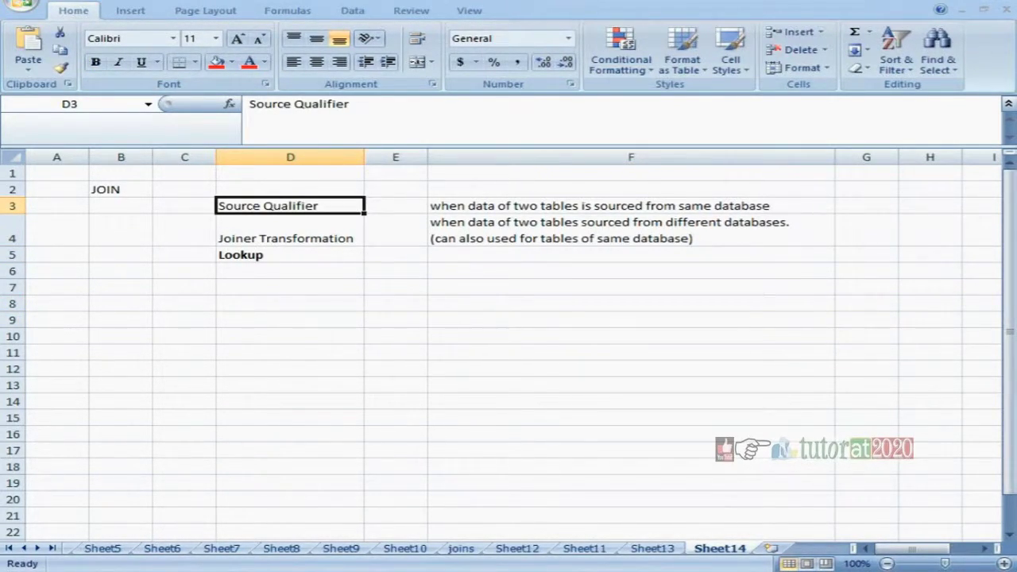
mouse_move(537, 569)
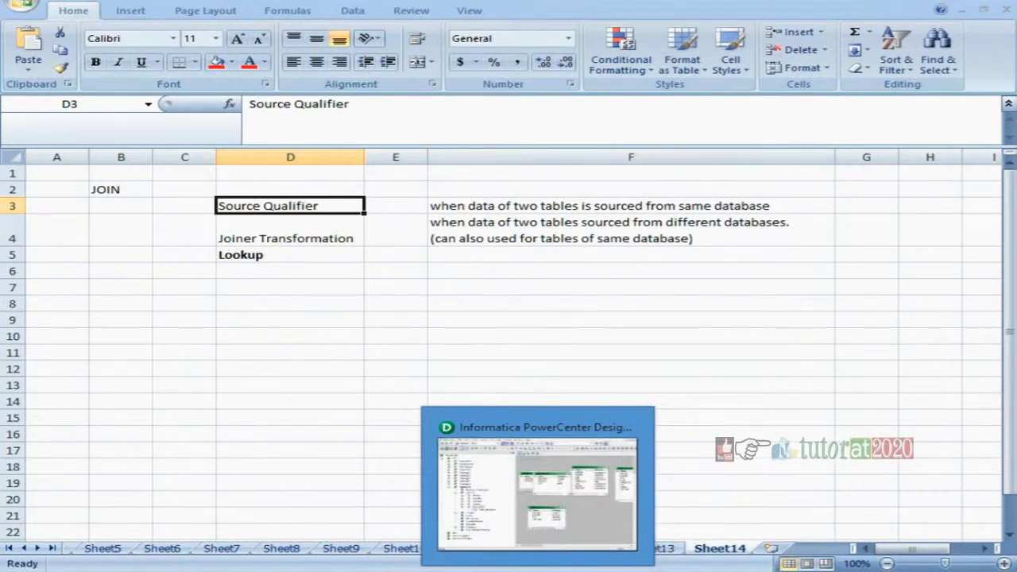
click(537, 489)
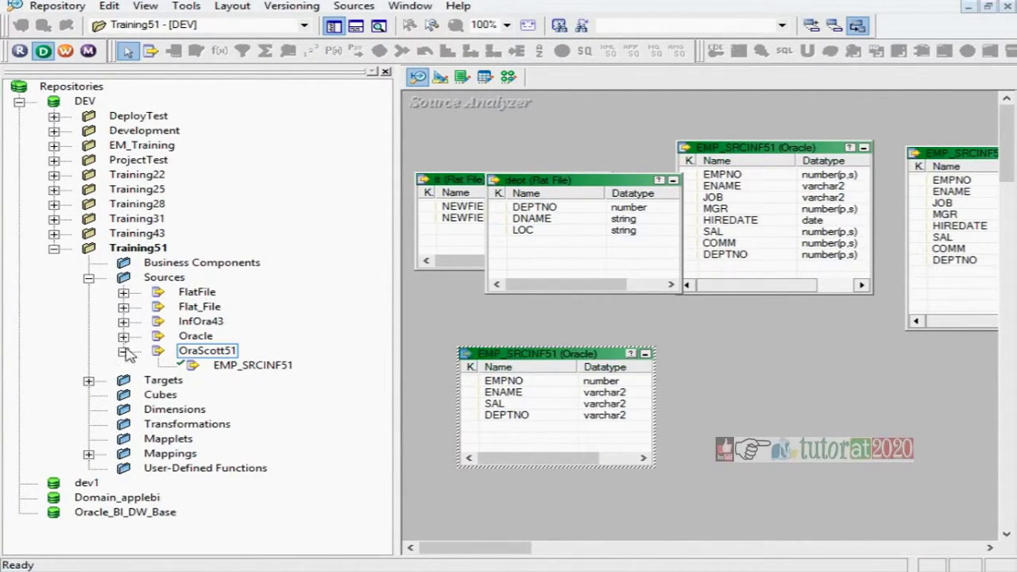
Expand the Oracle source group of the Training51 folder and move the four-column EMP_SRCINF51 definition slightly aside in the Source Analyzer.
click(257, 368)
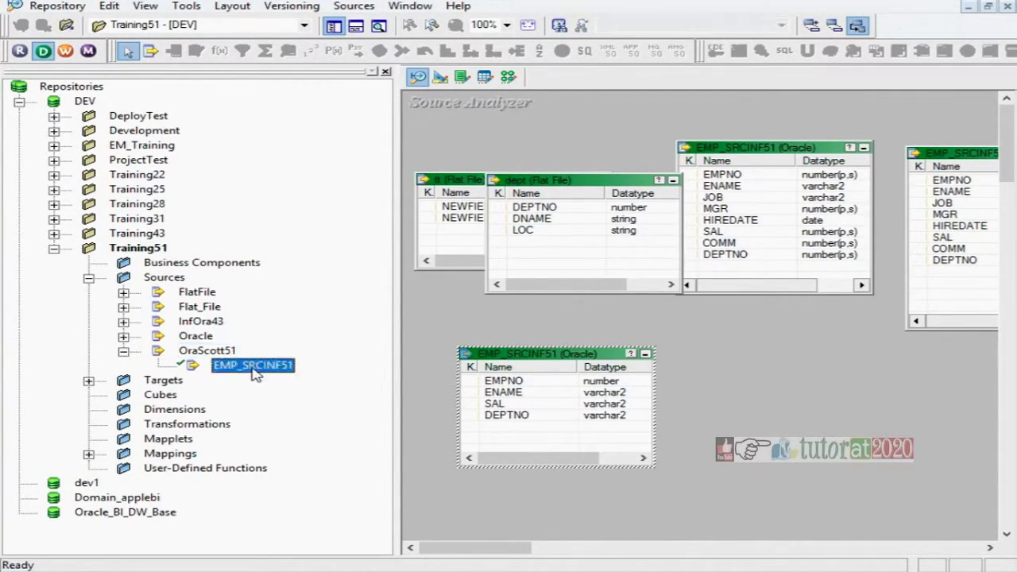
click(123, 337)
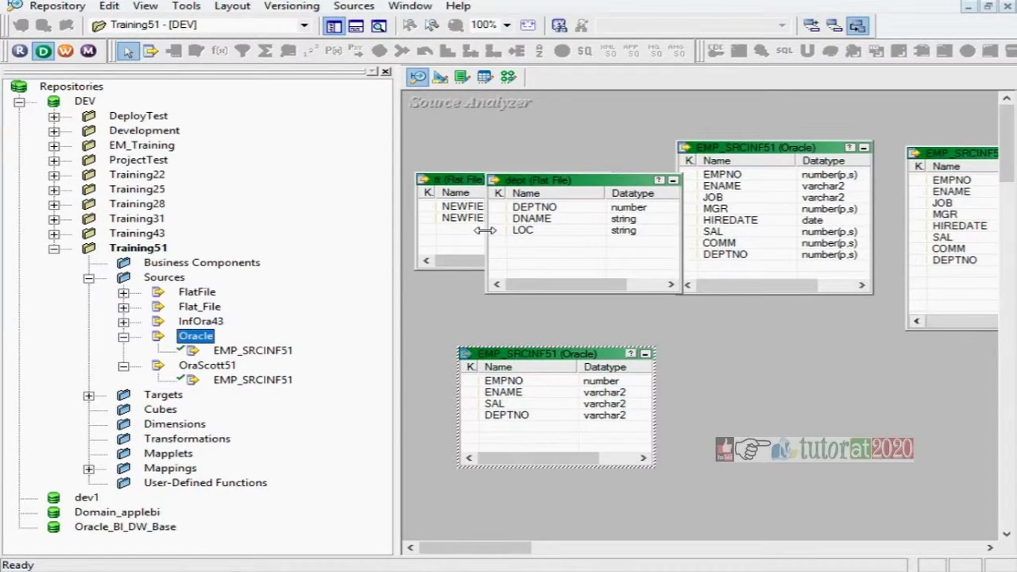
drag(512, 354, 575, 354)
click(445, 333)
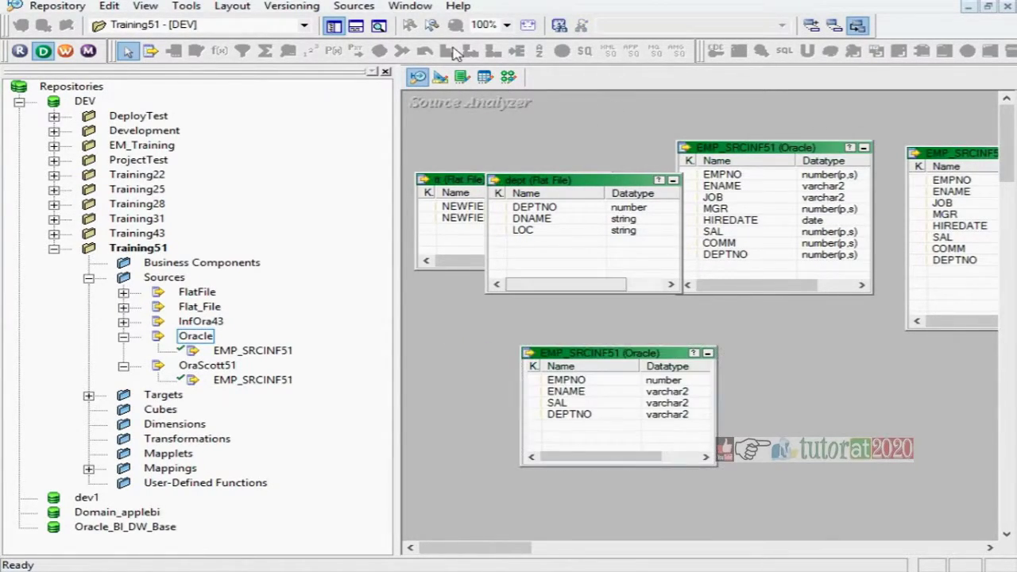
Start a source import from database and connect to the OraScott51 data source with the account password.
click(354, 6)
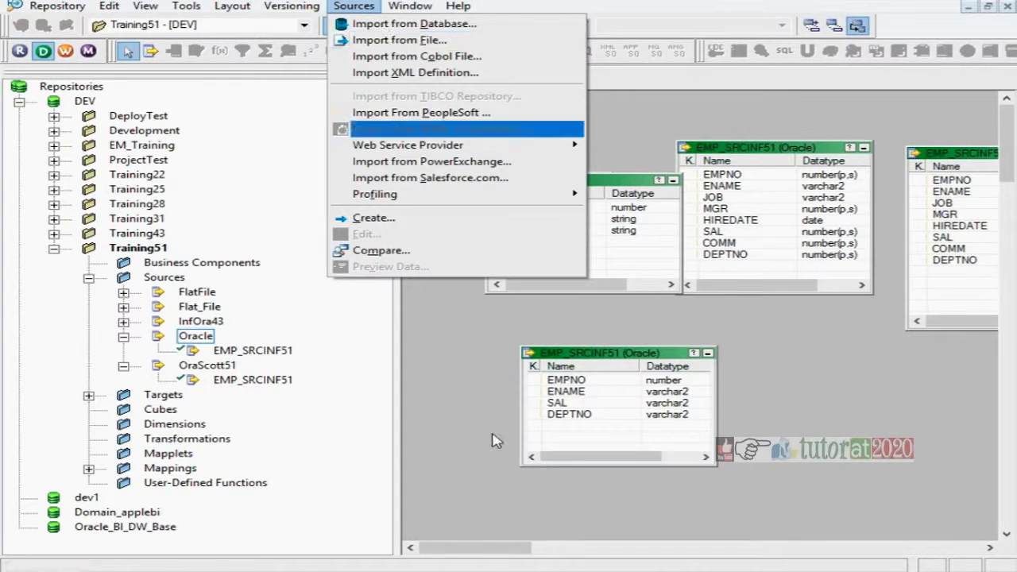
click(445, 24)
click(413, 229)
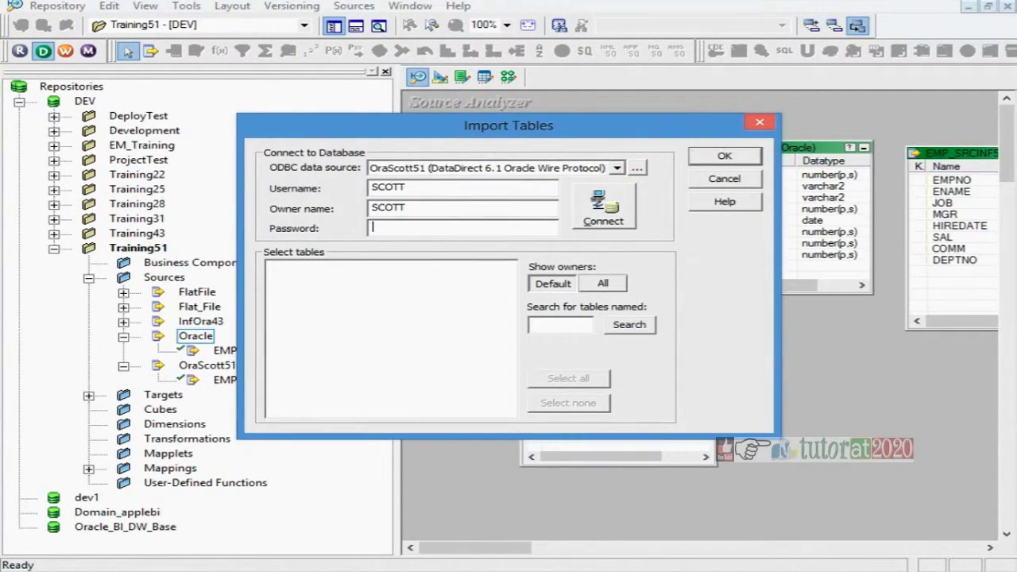
text(tiger)
key(Return)
Search the database tables for DEPT and import the DEPT table as a source definition.
text(DEPT)
click(645, 326)
click(272, 268)
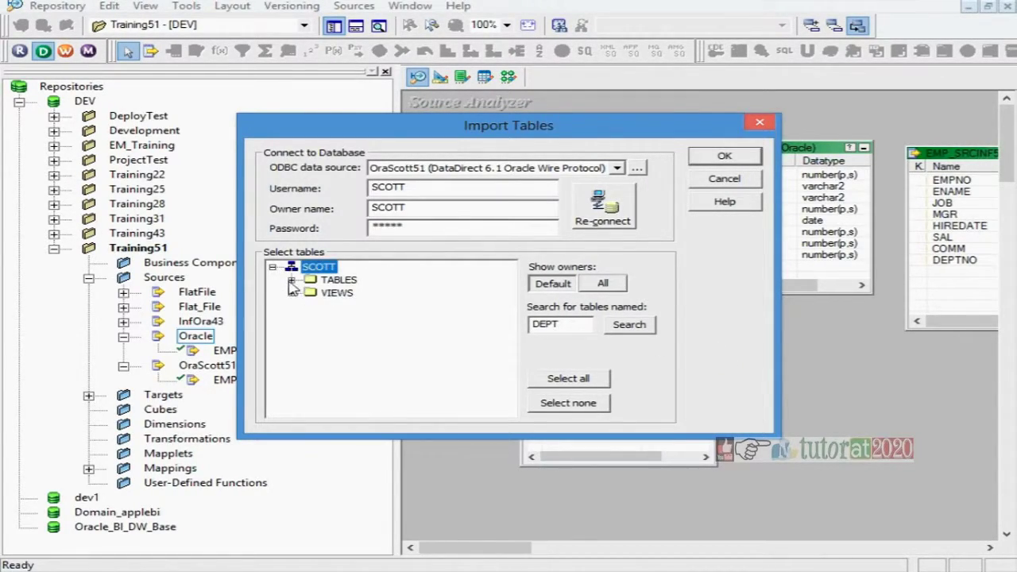
click(291, 280)
click(350, 307)
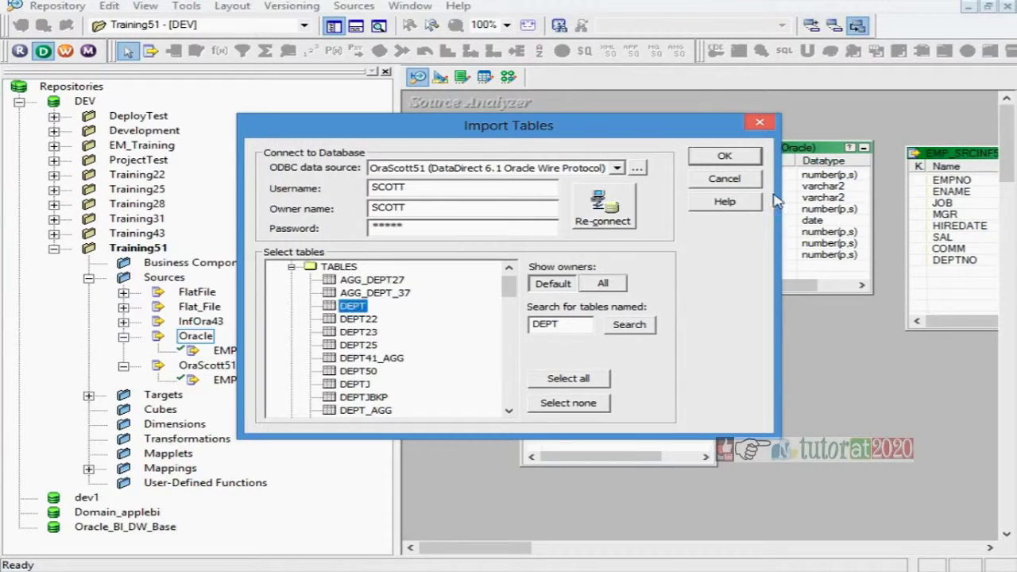
click(724, 157)
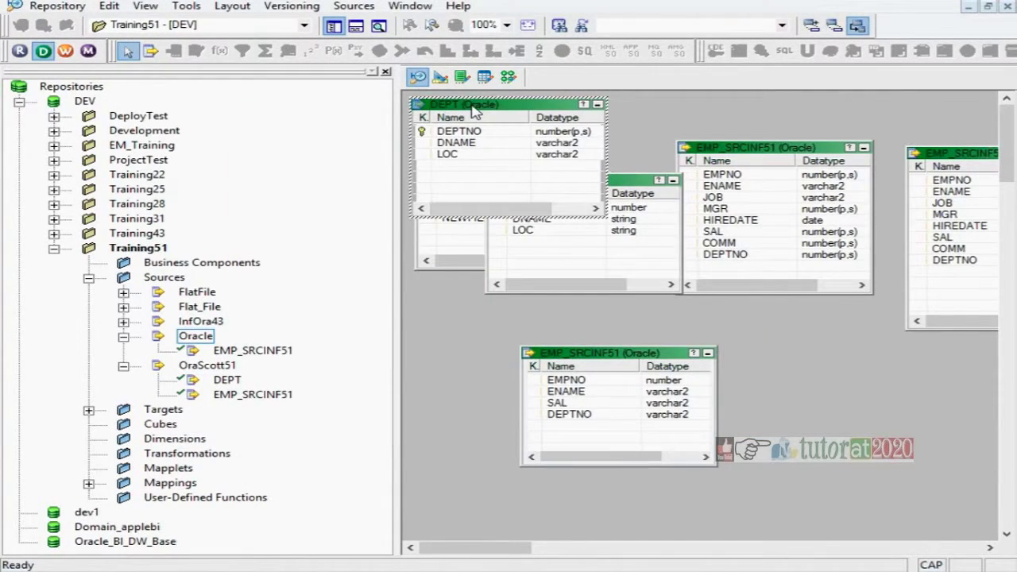
Arrange the DEPT and EMP_SRCINF51 definitions side by side in a widened Source Analyzer workspace and save the repository.
drag(850, 415, 999, 473)
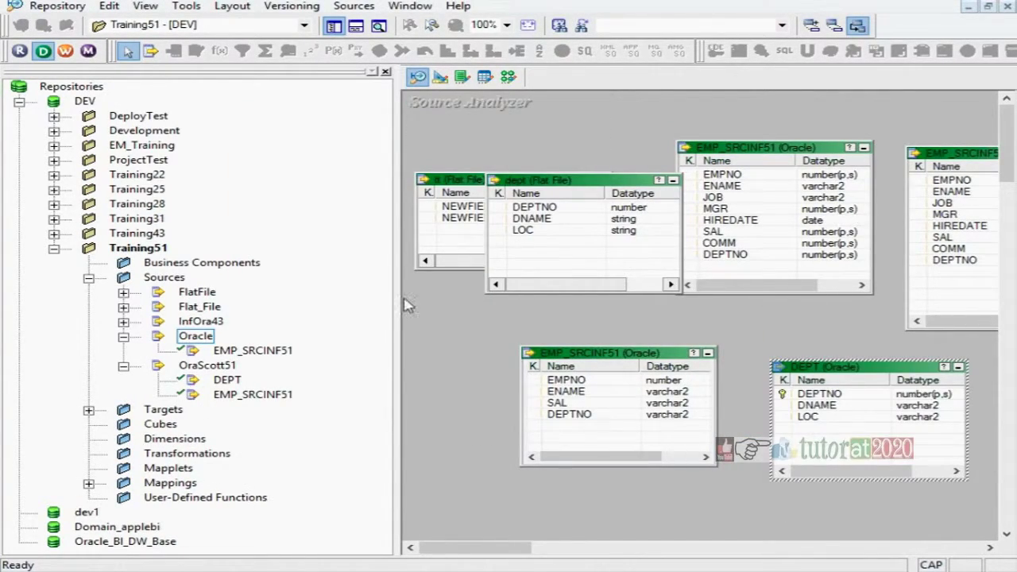
drag(399, 298, 196, 294)
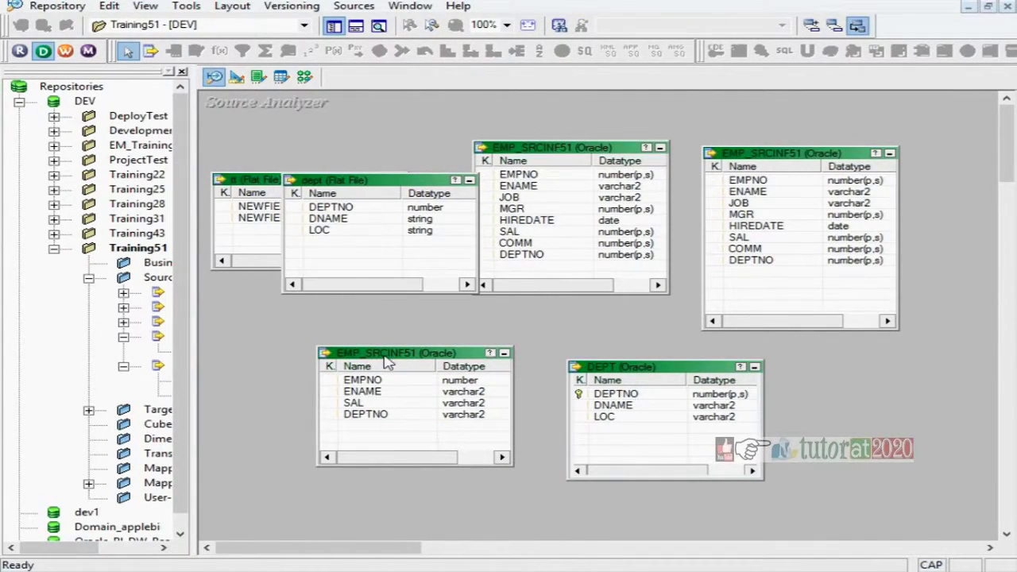
drag(386, 359, 314, 361)
drag(617, 365, 575, 380)
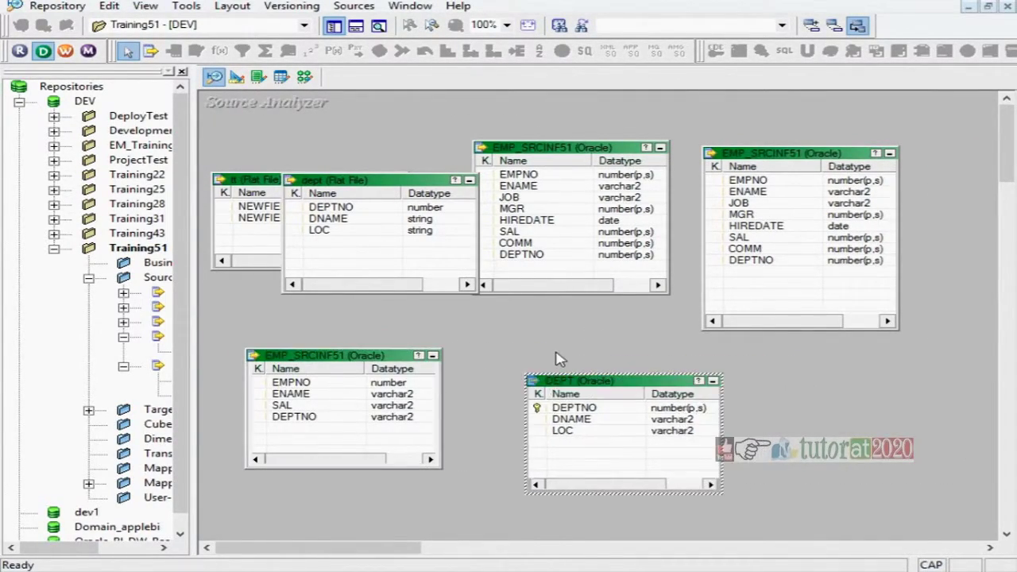
key(ctrl+s)
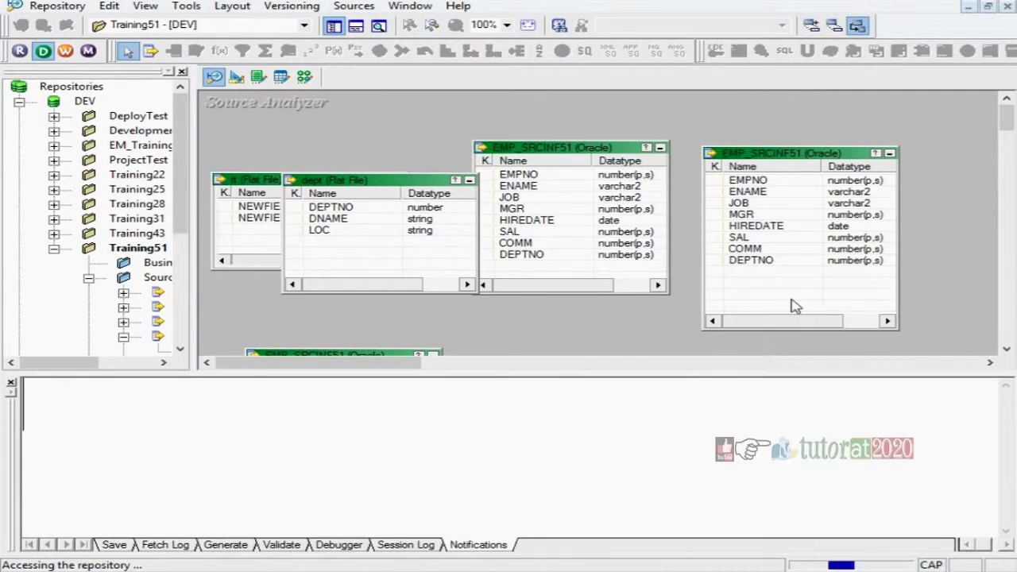
Switch to the Mapping Designer, with the output window hidden and the repository tree widened to show the OraScott51 sources.
click(305, 77)
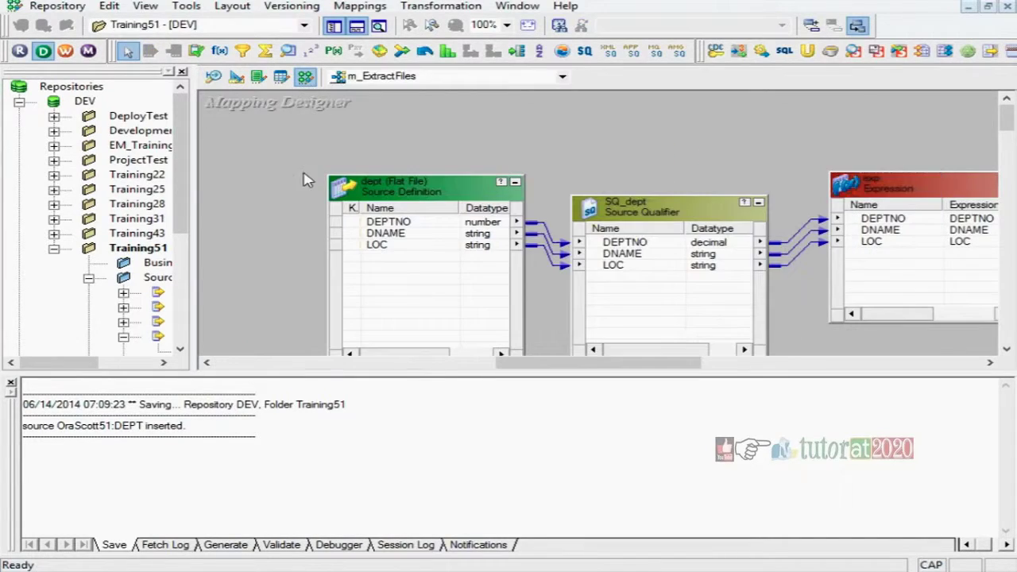
drag(194, 225, 363, 239)
click(356, 26)
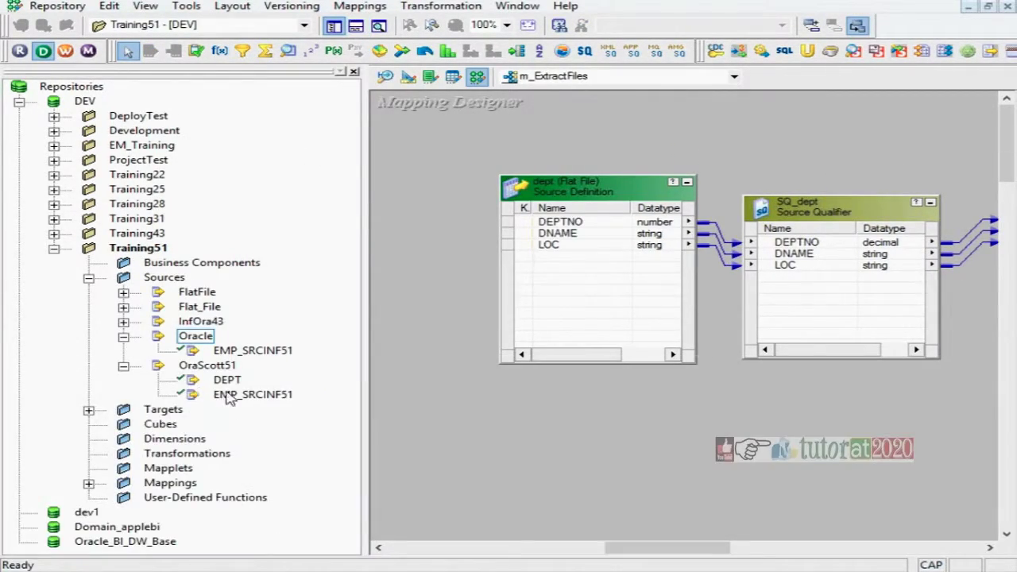
click(227, 380)
click(241, 395)
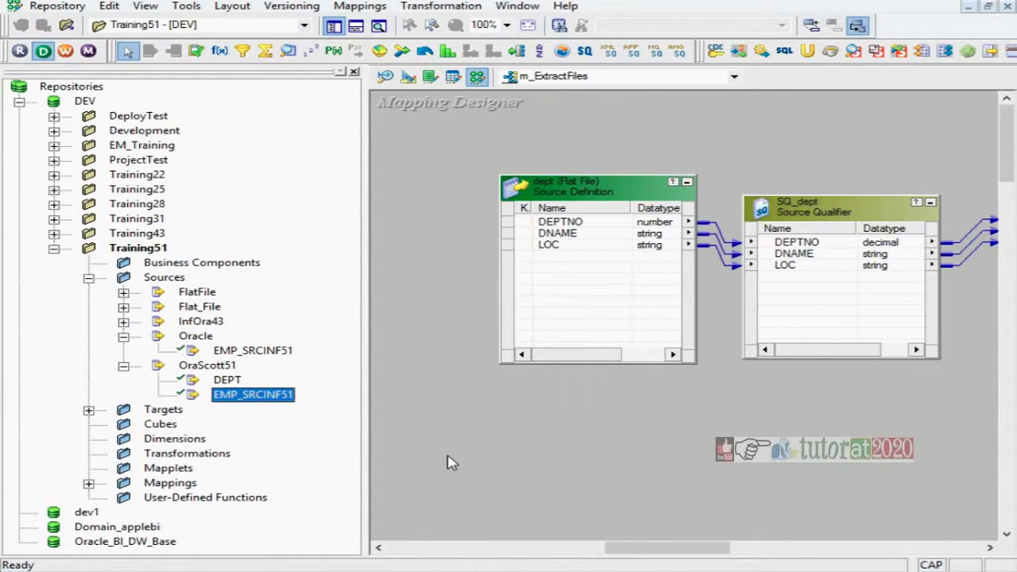
Create a new mapping named m_JoinSQ.
click(362, 6)
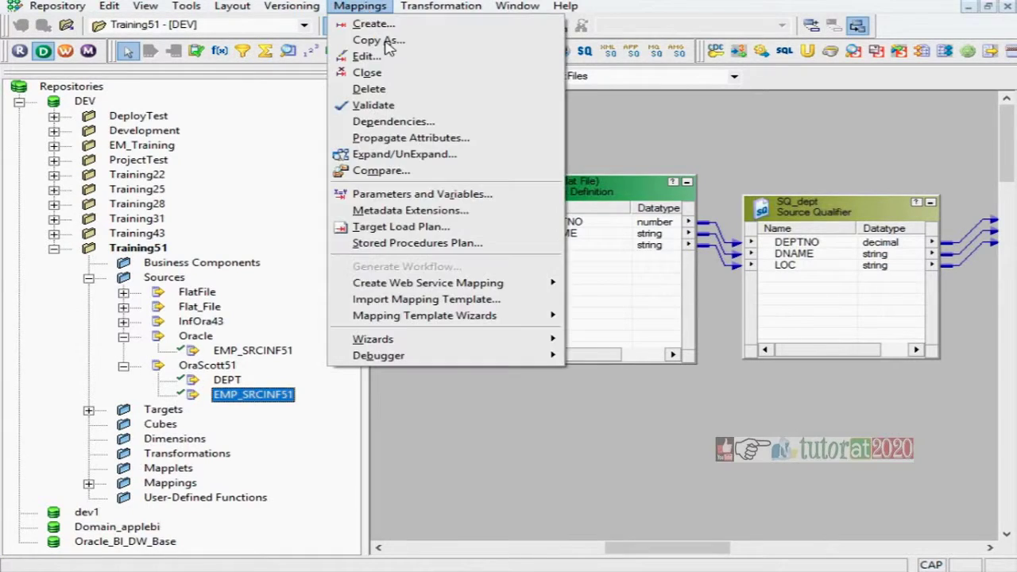
click(397, 26)
text(M)
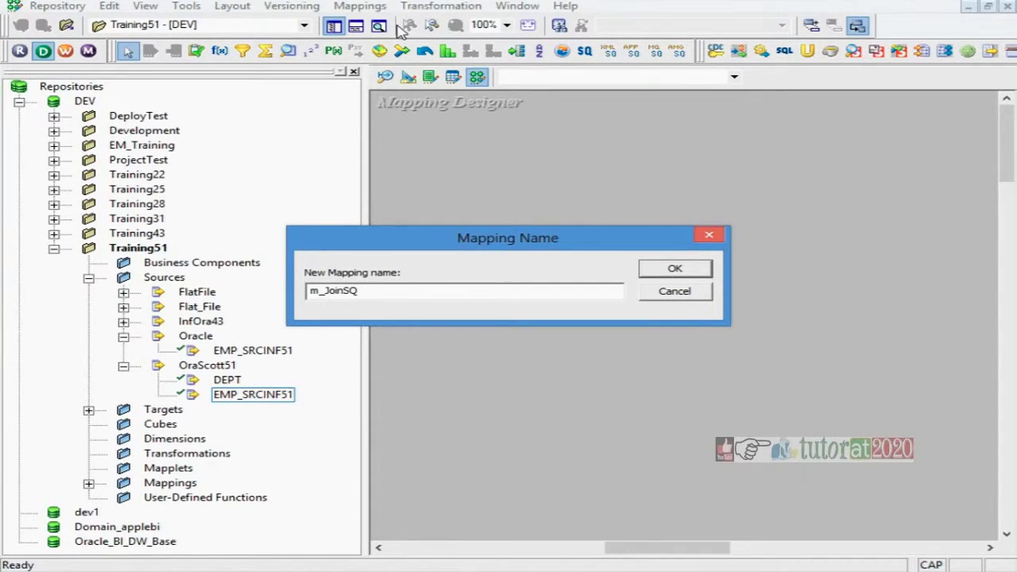
click(674, 269)
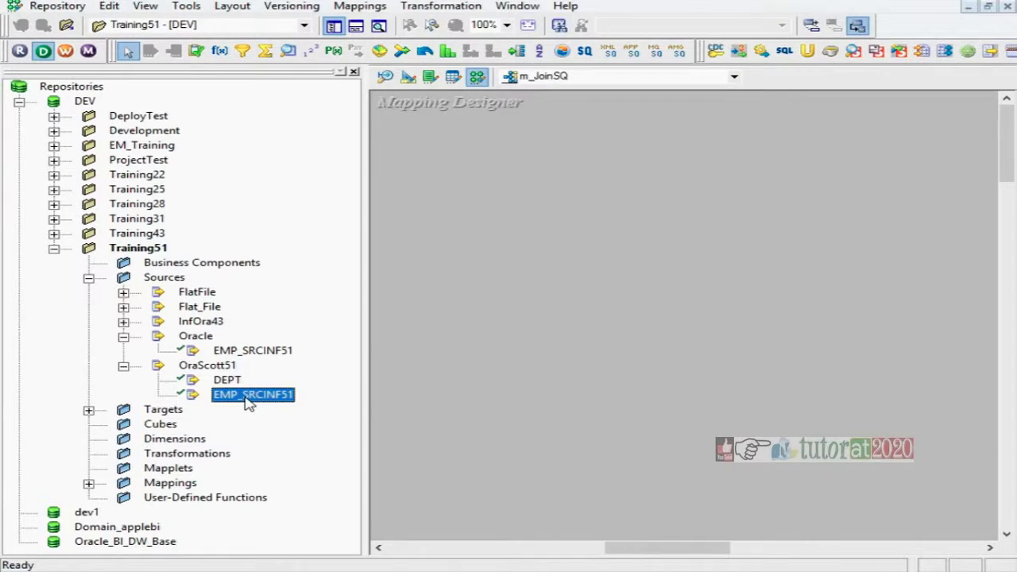
Add the EMP_SRCINF51 and DEPT sources from OraScott51 to the m_JoinSQ mapping.
drag(248, 401, 532, 258)
click(227, 380)
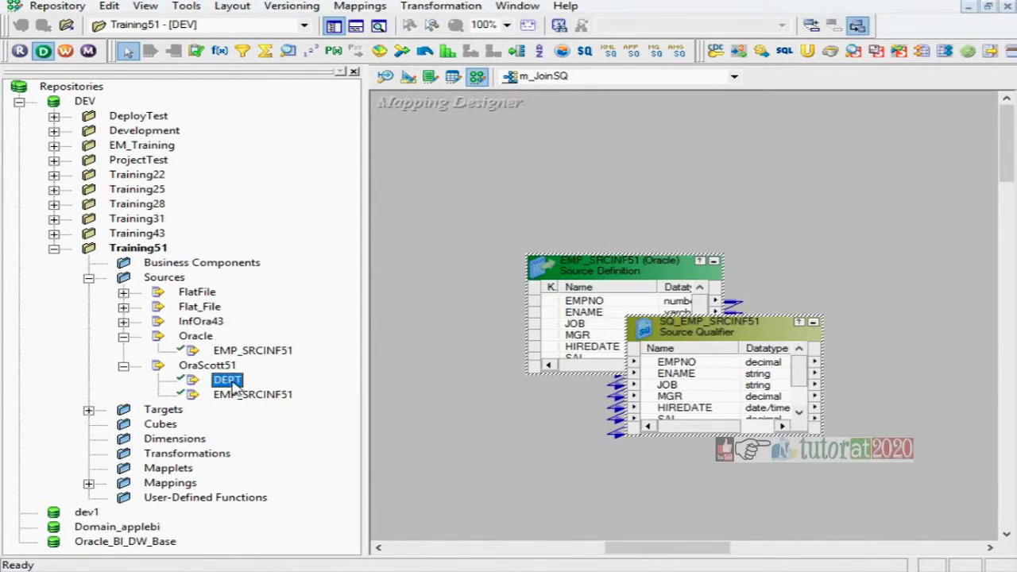
drag(385, 310, 627, 183)
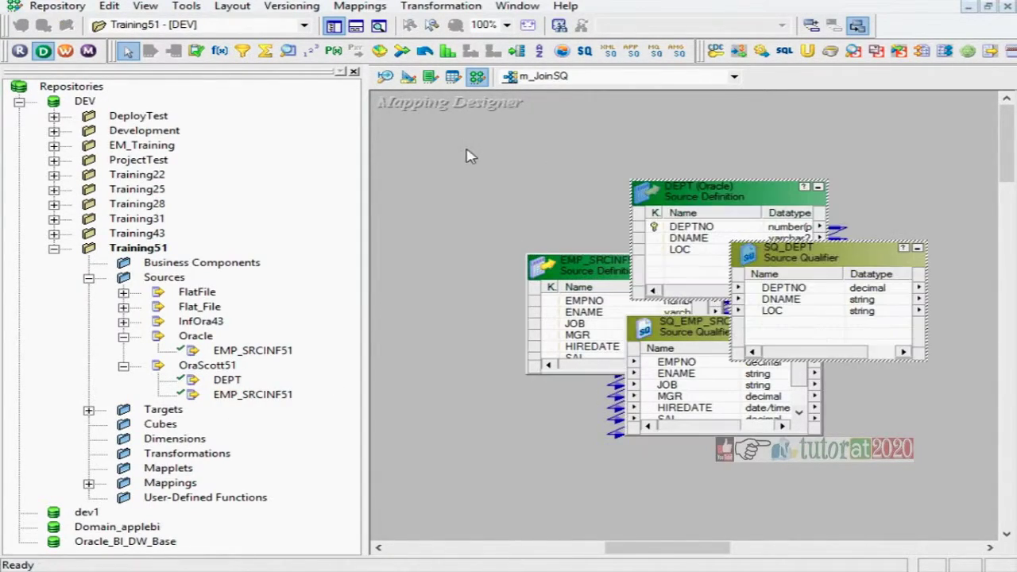
Hide the repository tree and lay out both source definitions with their source qualifiers beside them, DEPT above EMP_SRCINF51.
click(332, 25)
click(176, 177)
drag(217, 268, 89, 419)
drag(322, 335, 445, 424)
drag(334, 197, 96, 187)
drag(415, 280, 419, 213)
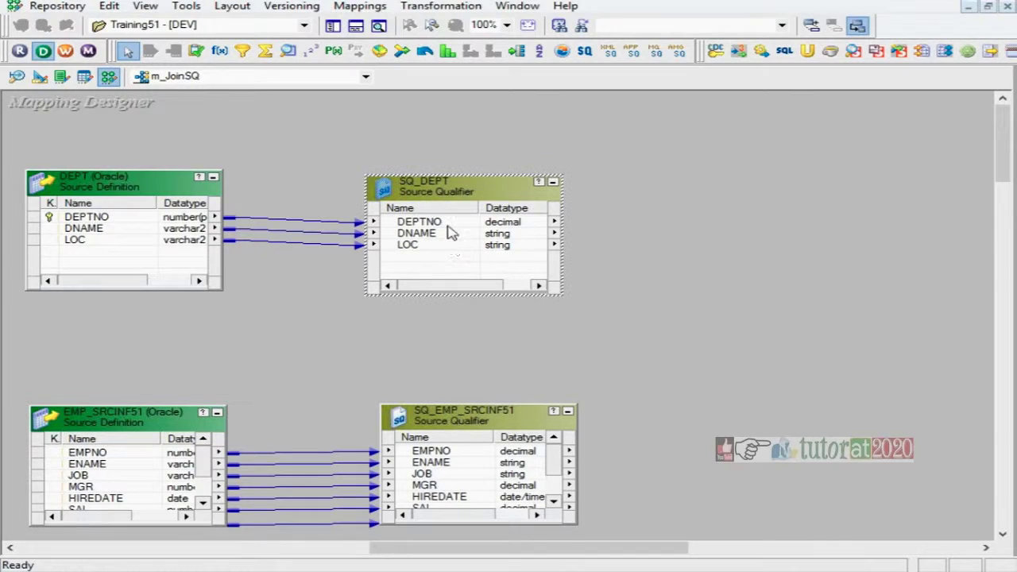
Examine the settings of the SQ_DEPT and SQ_EMP_SRCINF51 source qualifiers, including the transformation properties, without changing them.
double_click(434, 193)
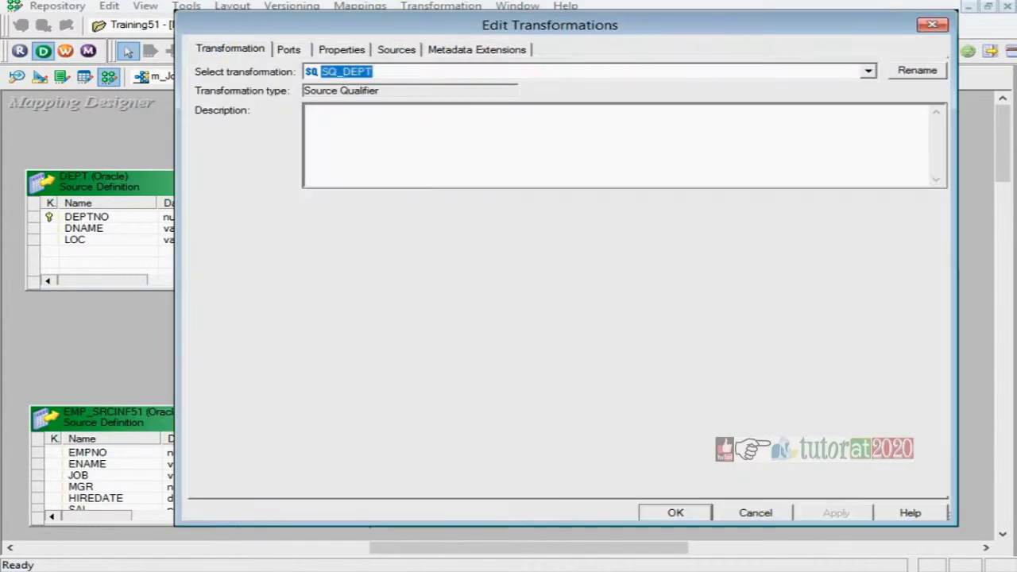
click(292, 49)
click(341, 50)
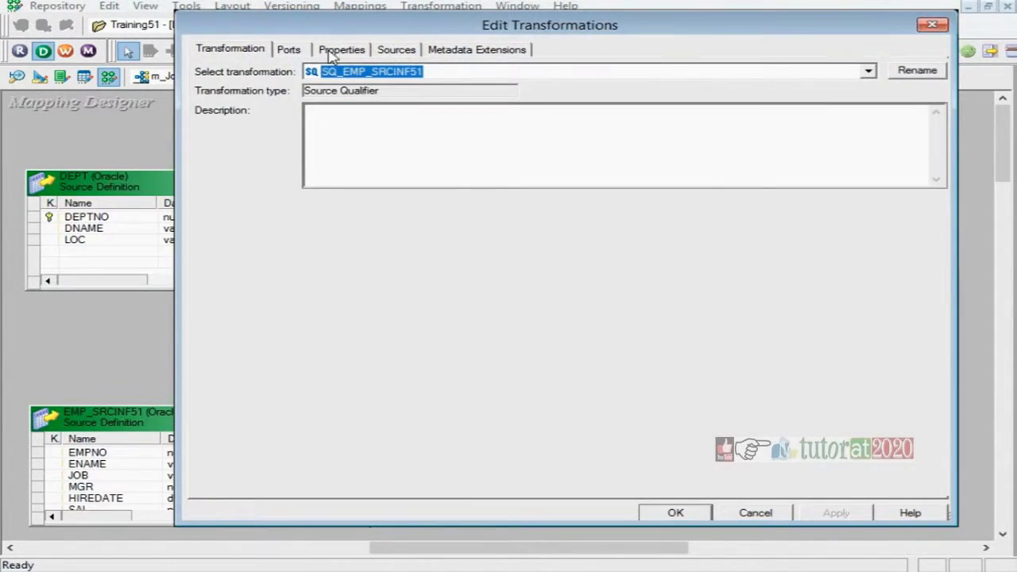
click(335, 50)
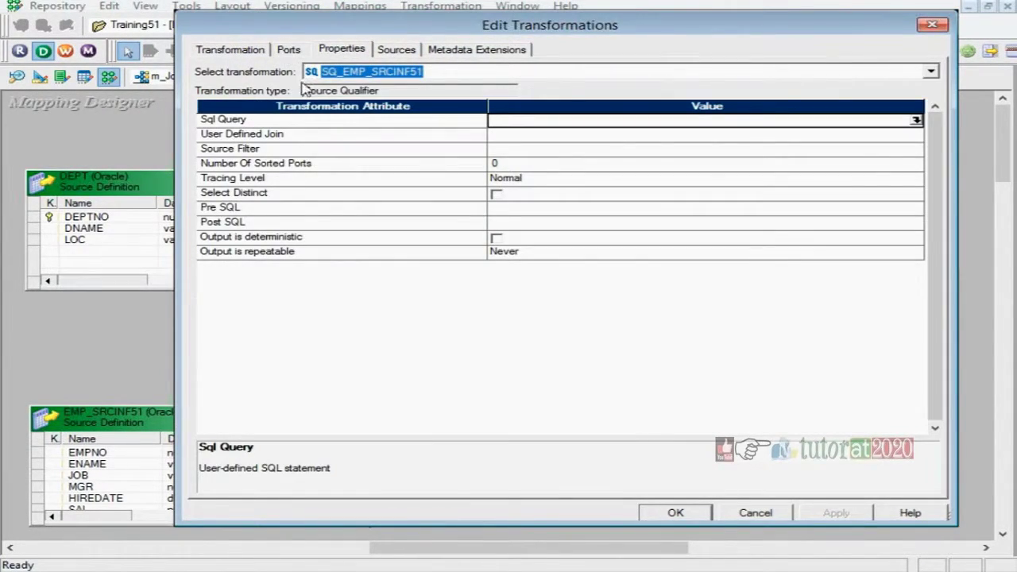
click(754, 513)
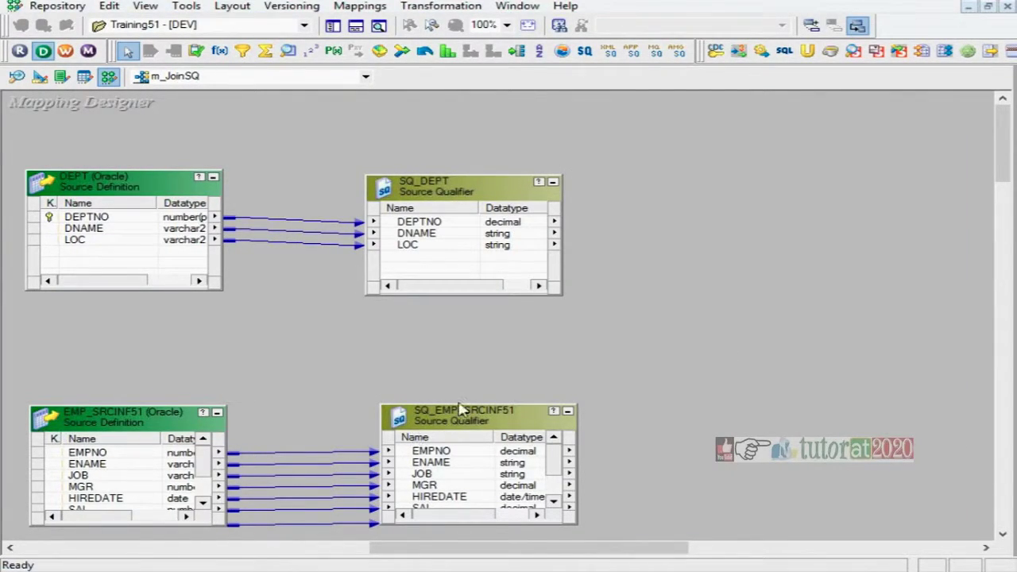
Enlarge SQ_EMP_SRCINF51 to show all its ports, and delete the SQ_DEPT source qualifier from the mapping.
drag(447, 403, 485, 318)
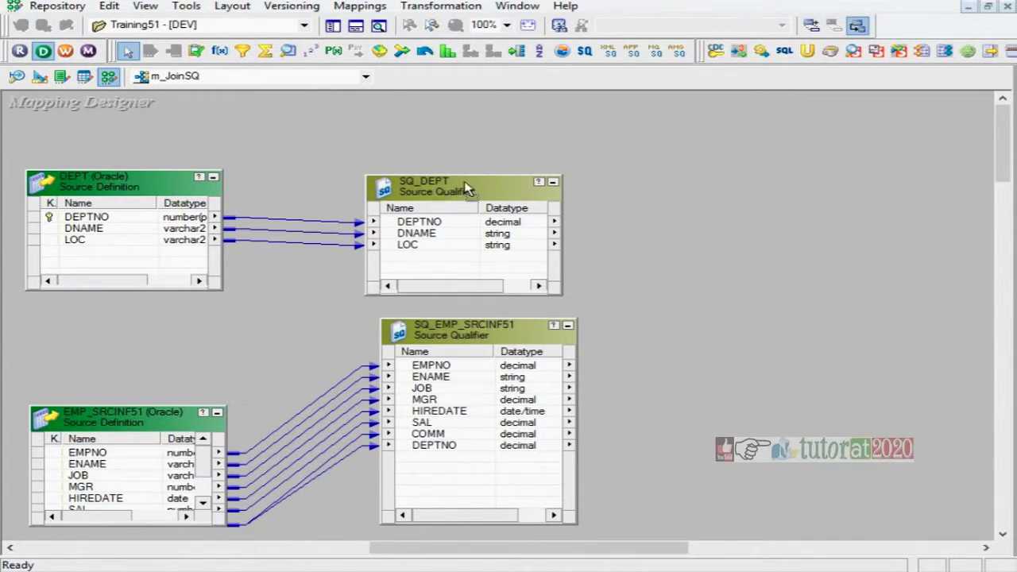
drag(429, 188, 502, 161)
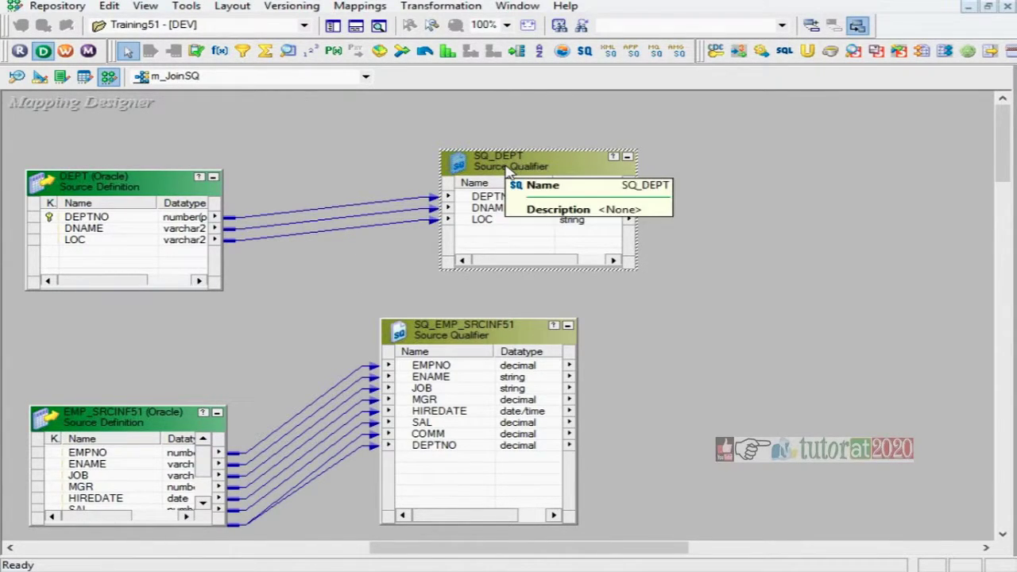
key(Delete)
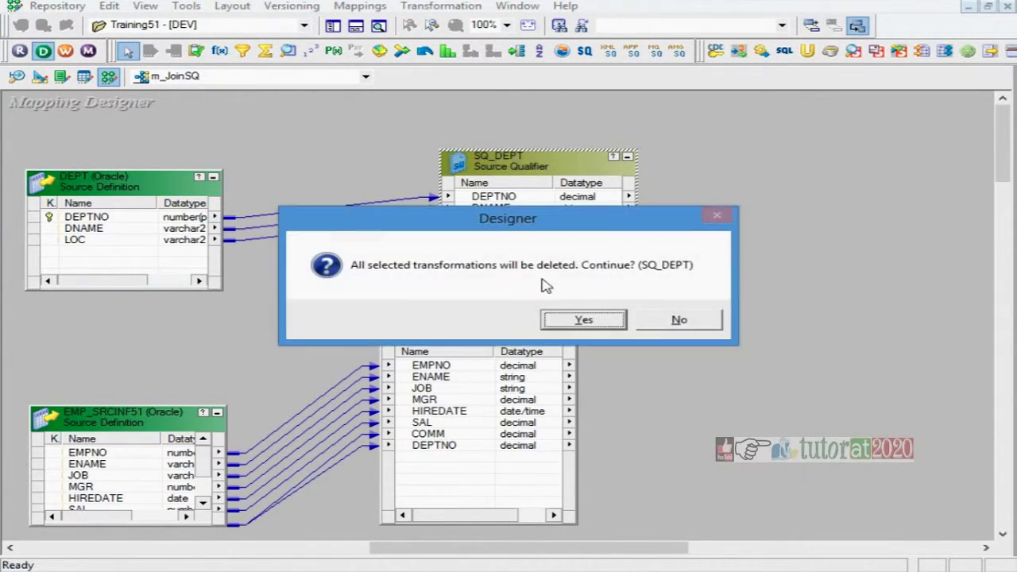
click(575, 324)
drag(485, 350, 633, 189)
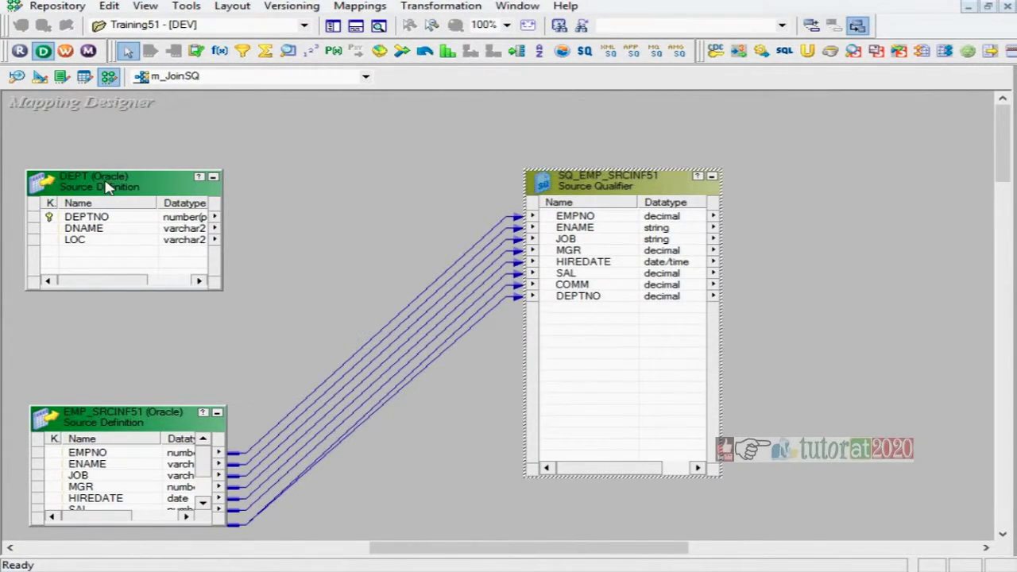
Examine the ports, properties and associated source definitions of the SQ_EMP_SRCINF51 source qualifier, comparing them with the mapping, without changing anything.
click(127, 421)
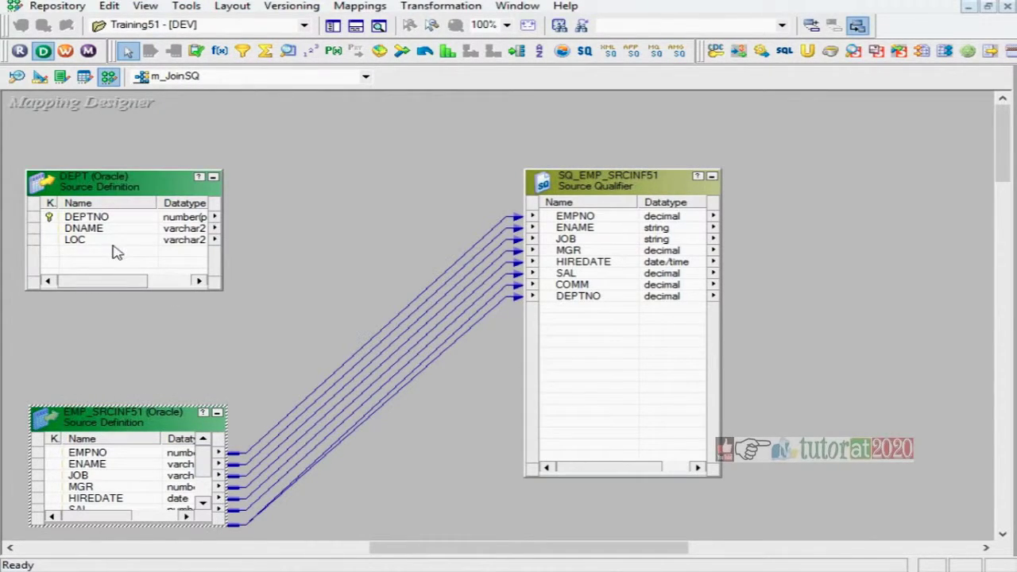
click(85, 217)
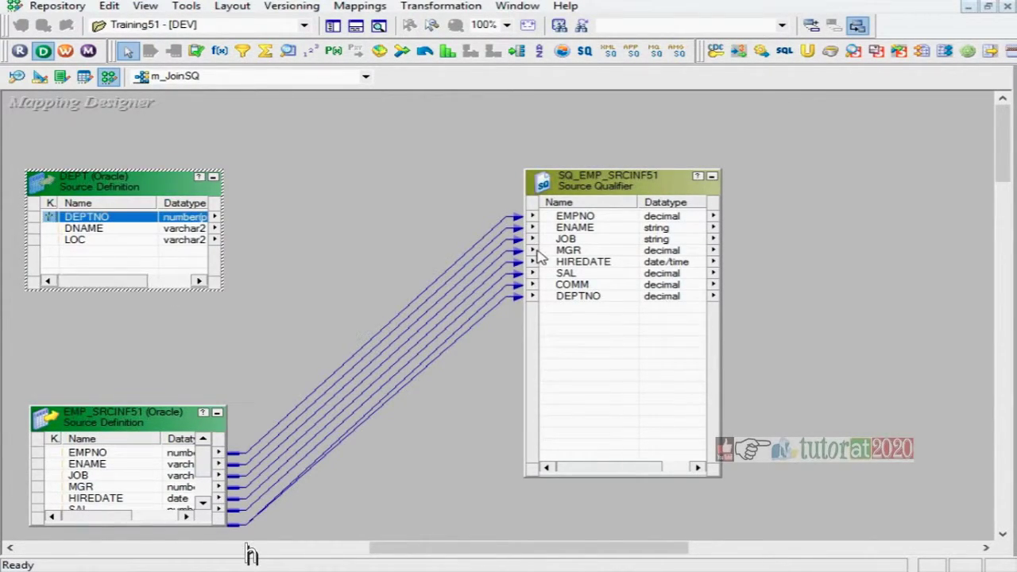
click(614, 179)
double_click(614, 179)
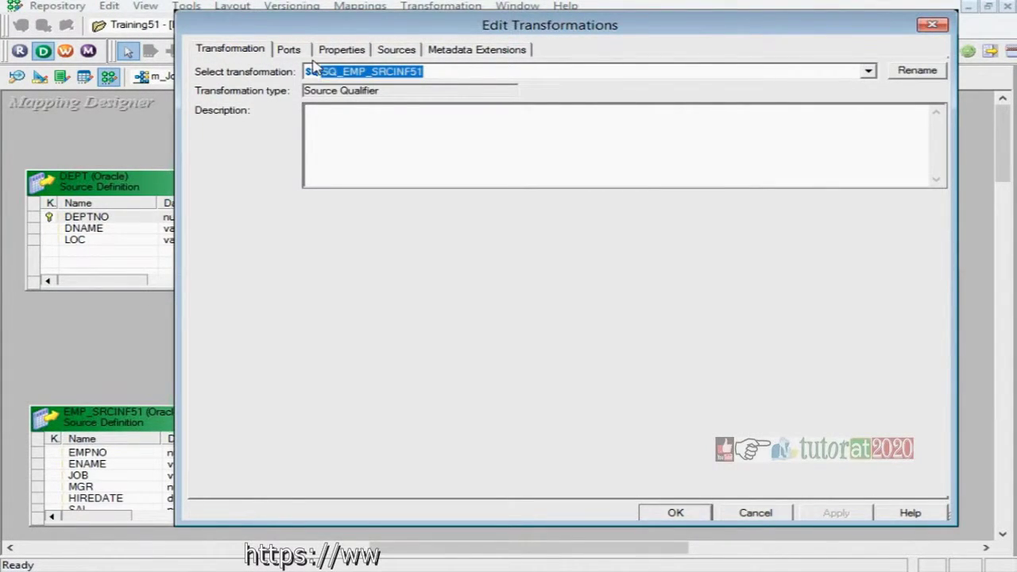
click(288, 50)
drag(210, 124, 222, 253)
click(343, 49)
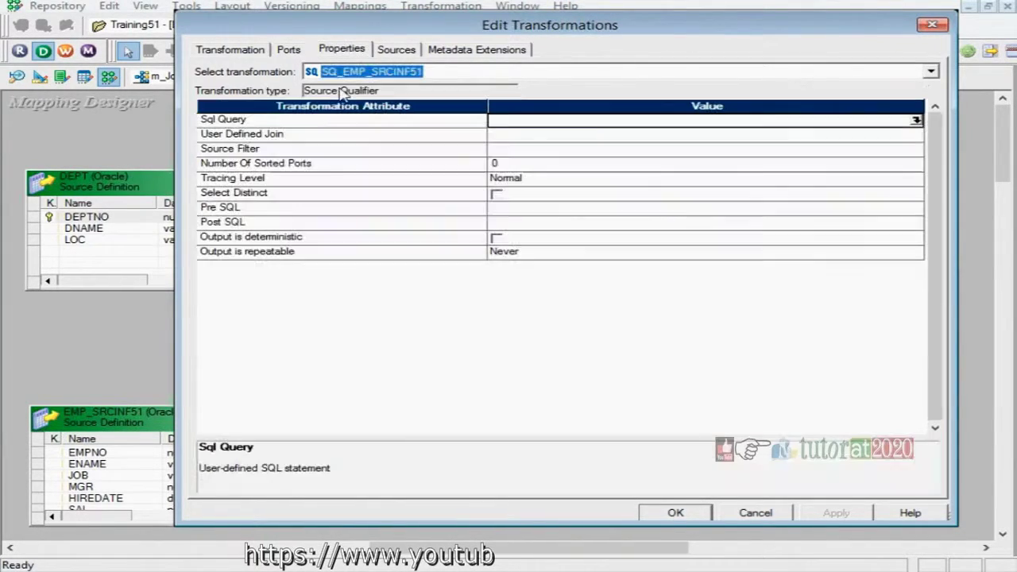
click(396, 49)
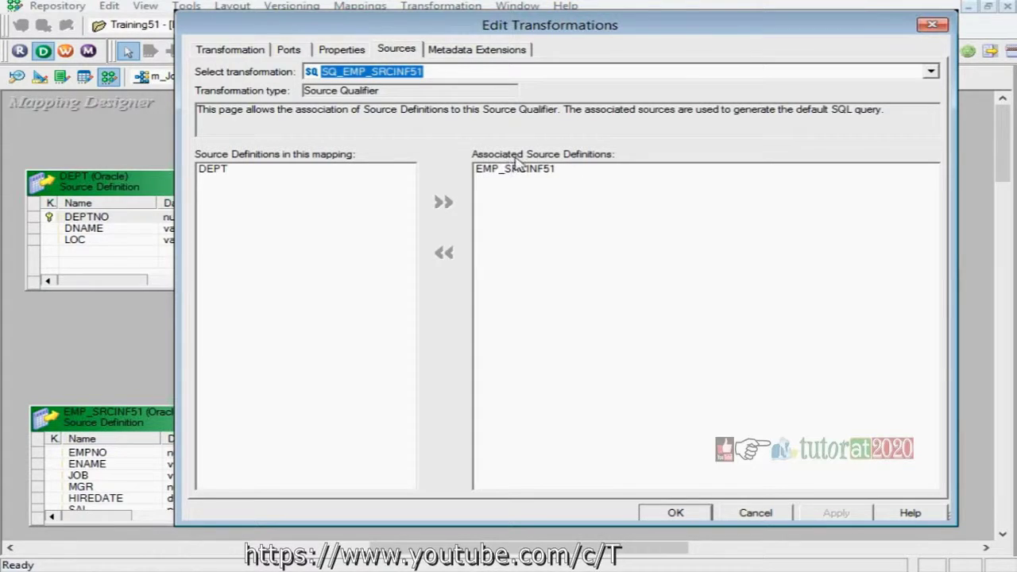
drag(517, 23, 389, 361)
drag(294, 367, 531, 543)
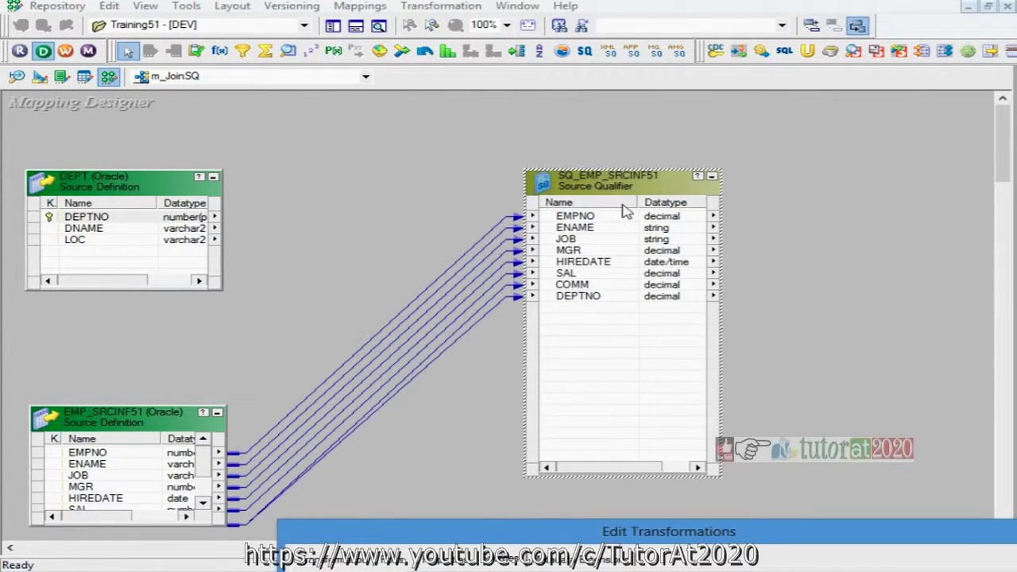
drag(577, 545, 385, 90)
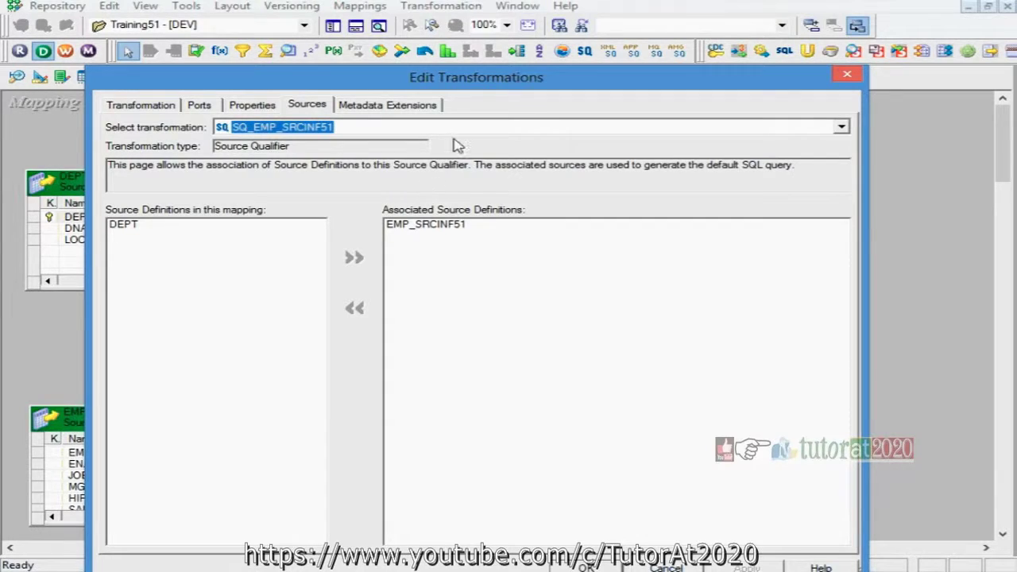
drag(442, 77, 691, 568)
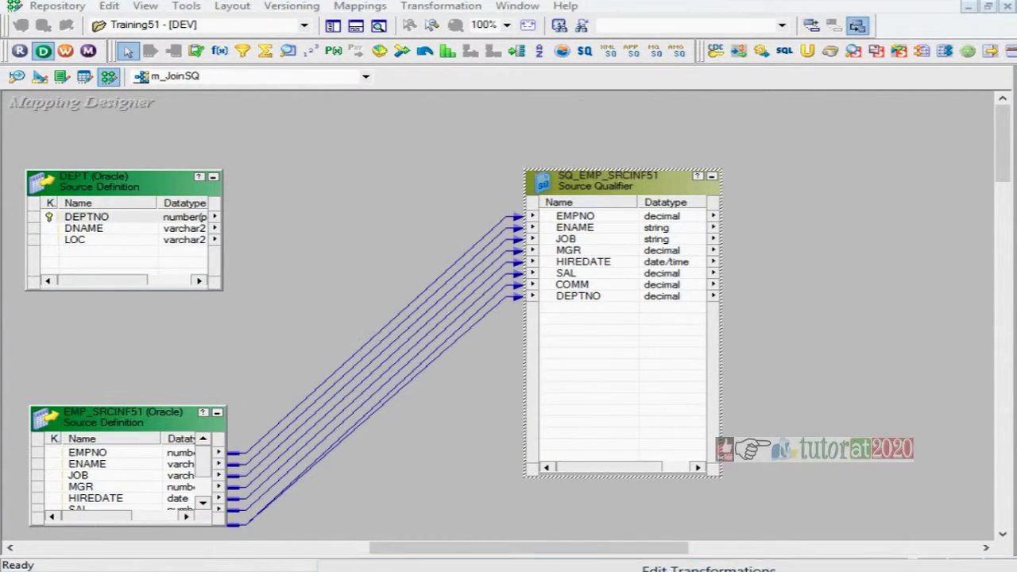
click(565, 562)
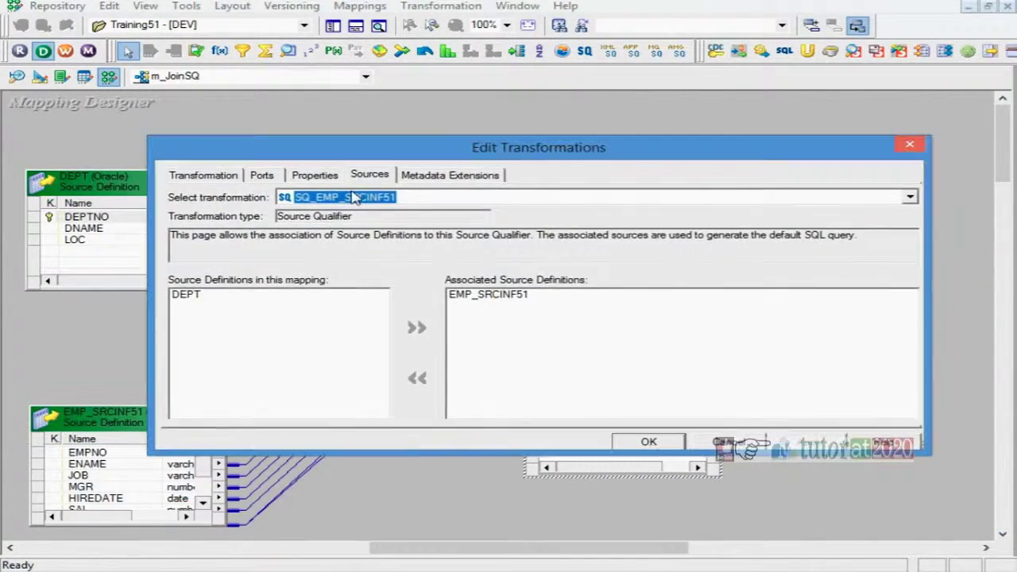
click(713, 443)
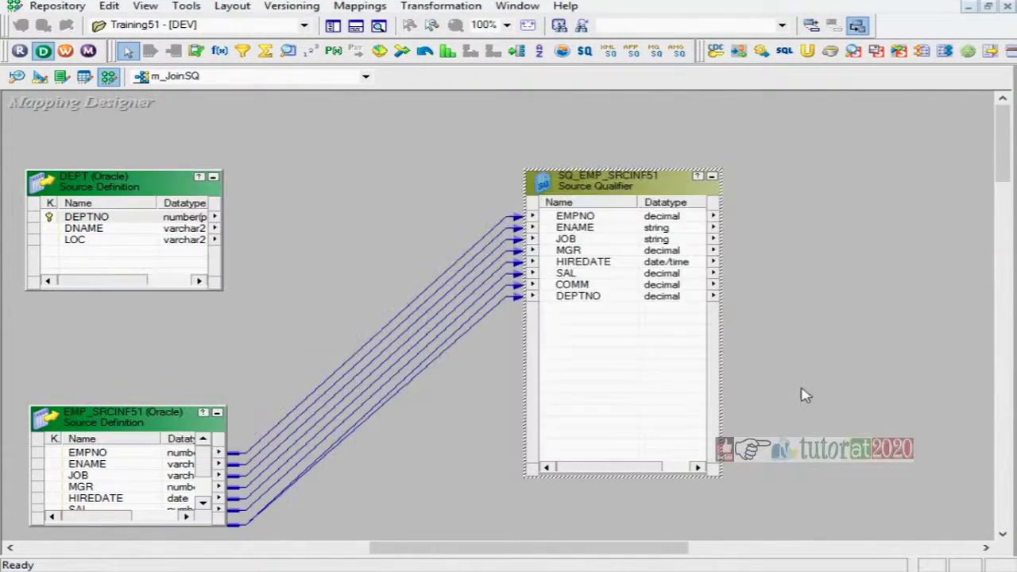
Link the DEPTNO, DNAME and LOC columns of the DEPT source to SQ_EMP_SRCINF51 as new ports.
click(78, 220)
drag(83, 229, 83, 229)
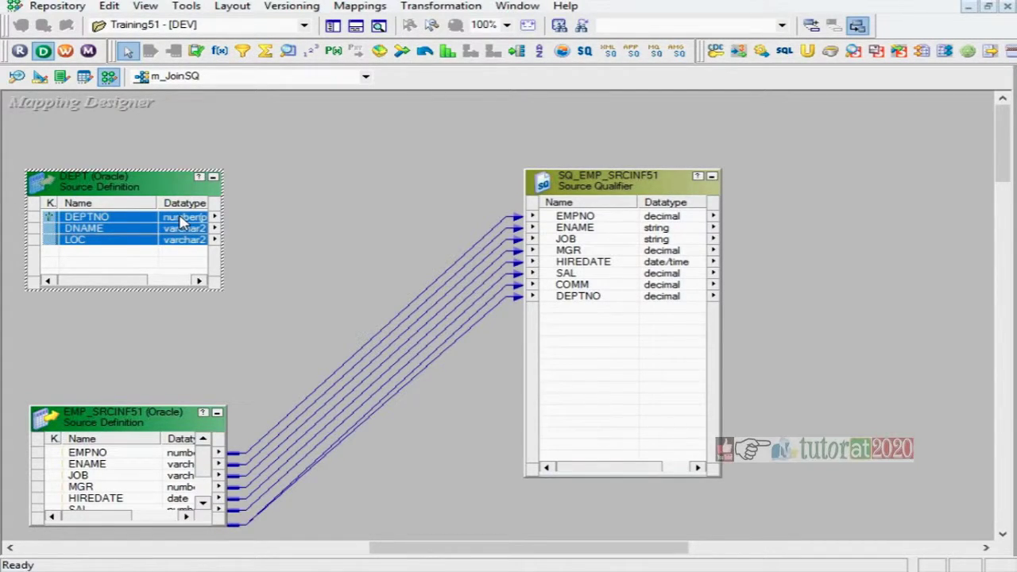
drag(182, 221, 566, 318)
click(119, 216)
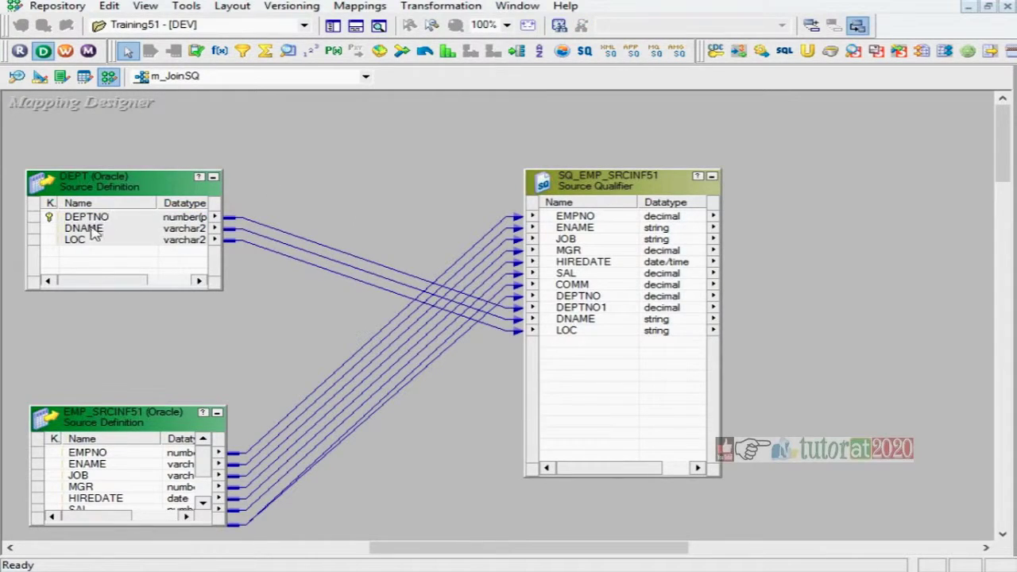
key(ctrl+a)
click(254, 221)
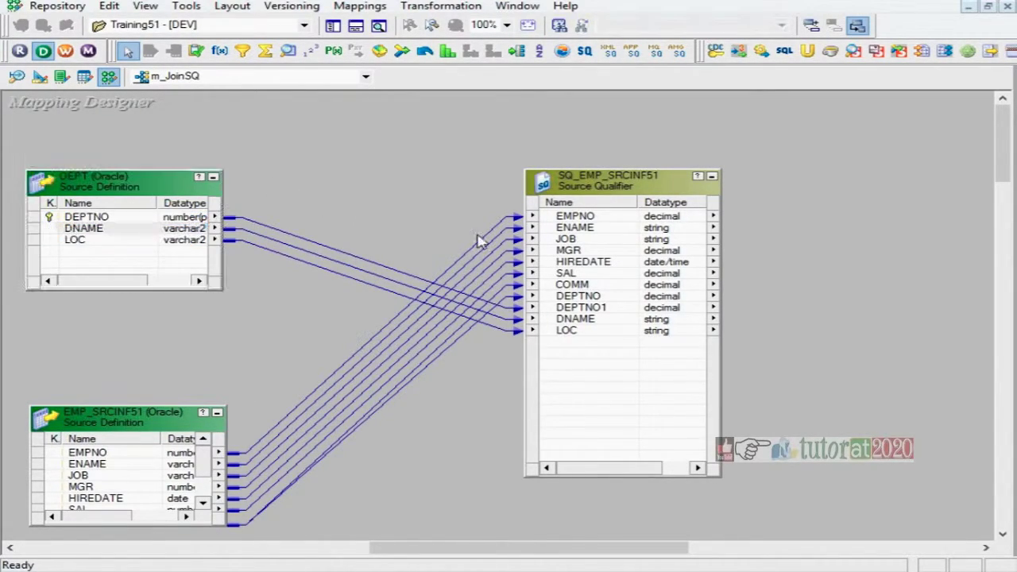
Examine the associated source definitions of SQ_EMP_SRCINF51 and its ports, especially those from DEPT and the two department number ports.
double_click(615, 180)
click(370, 175)
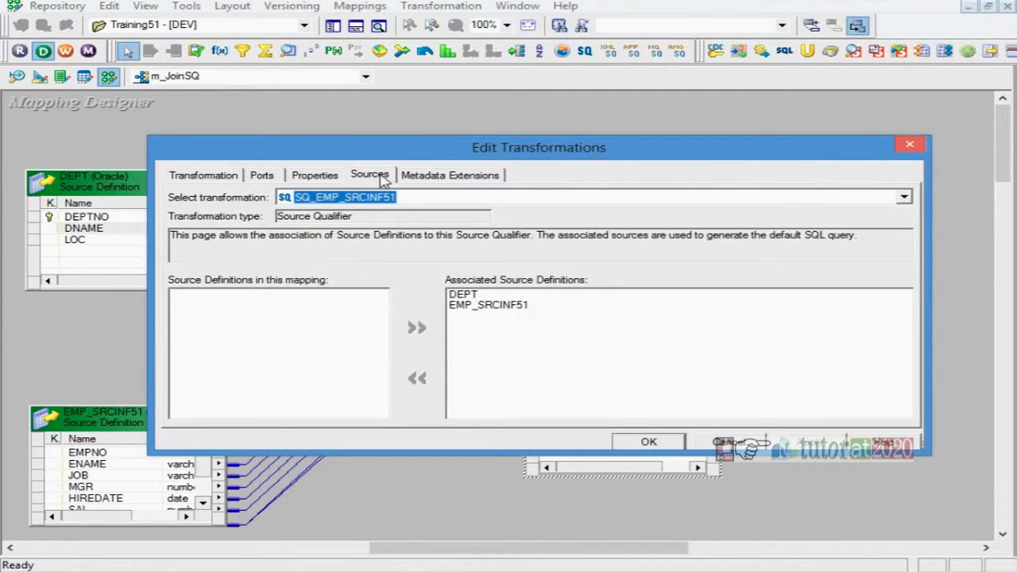
drag(470, 158, 467, 108)
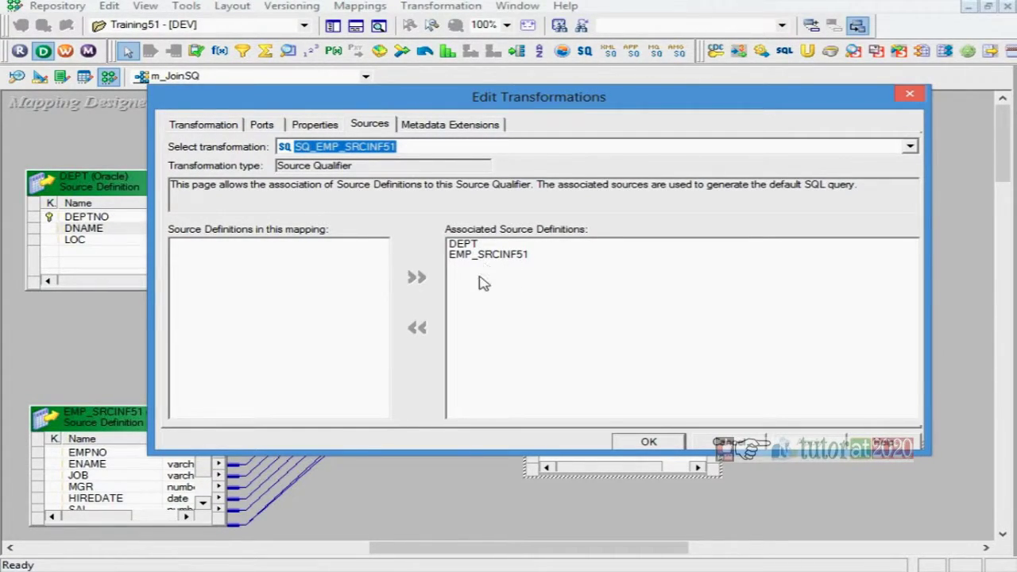
click(468, 244)
click(475, 257)
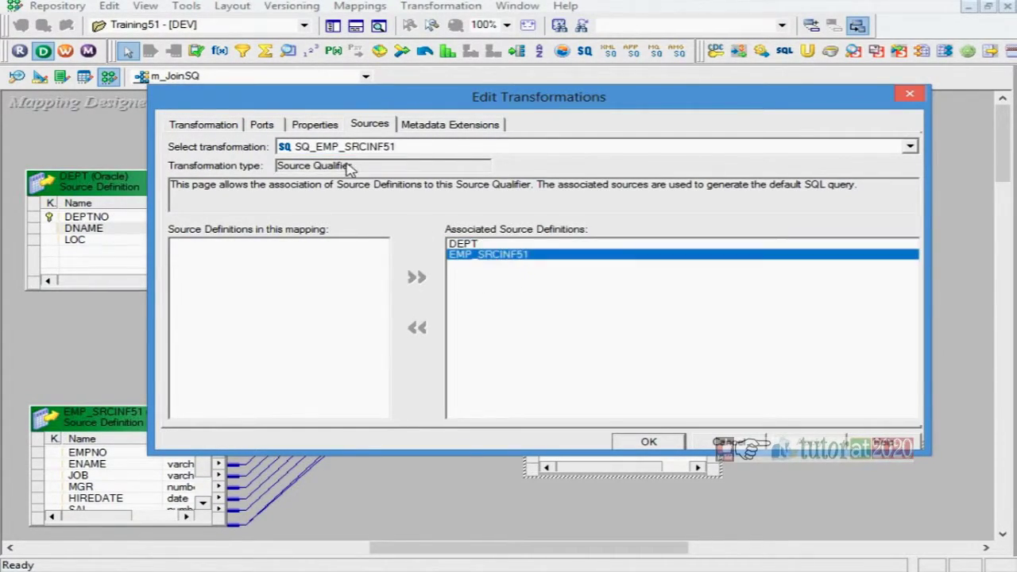
click(257, 127)
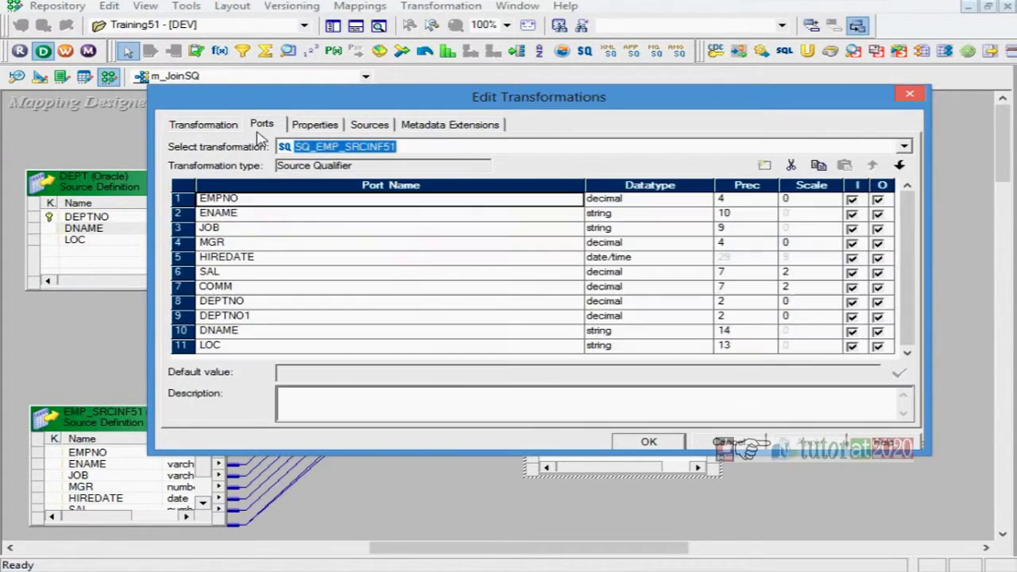
drag(485, 85, 485, 0)
drag(187, 111, 189, 208)
click(189, 216)
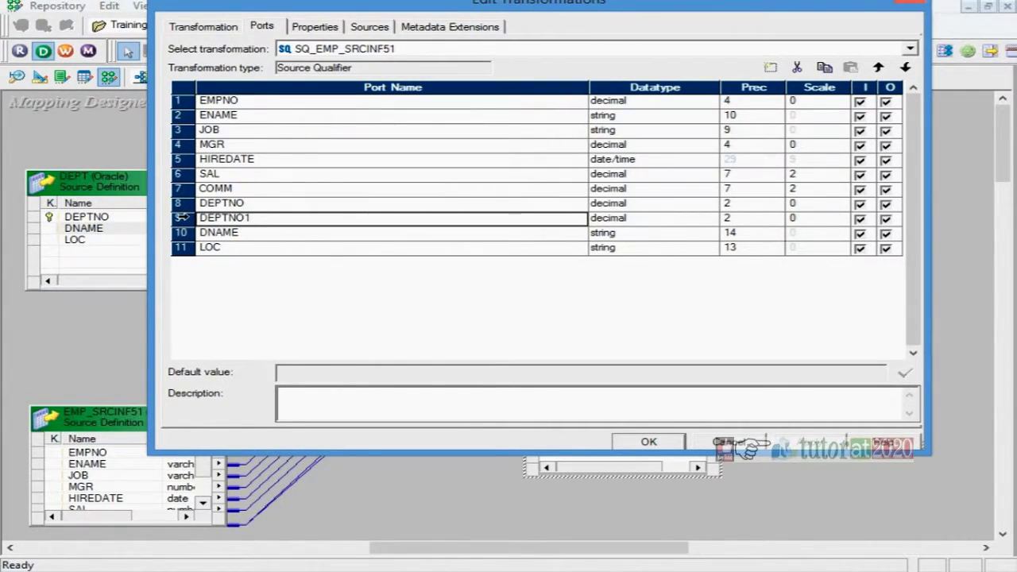
drag(182, 218, 192, 253)
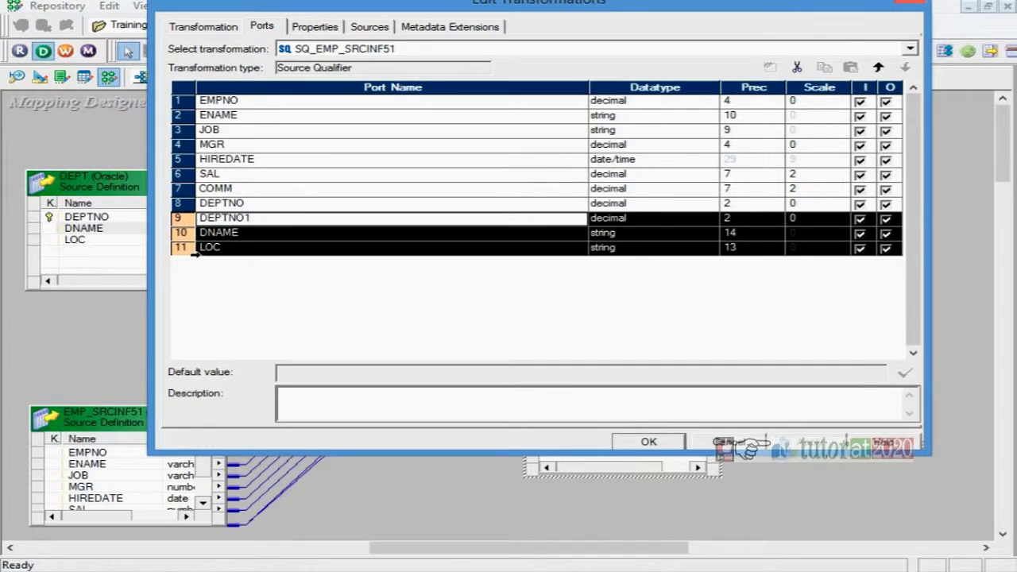
click(260, 205)
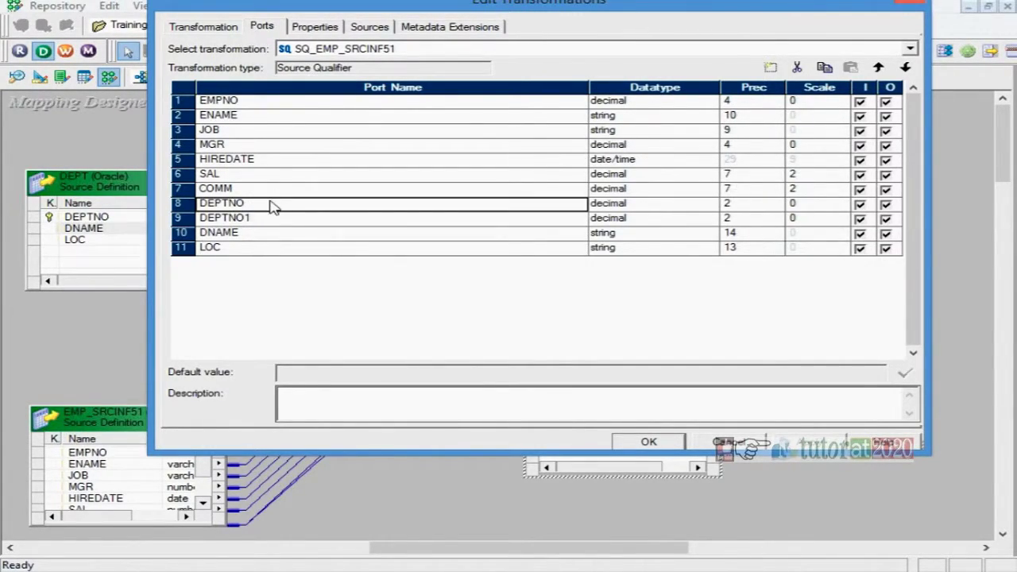
click(259, 222)
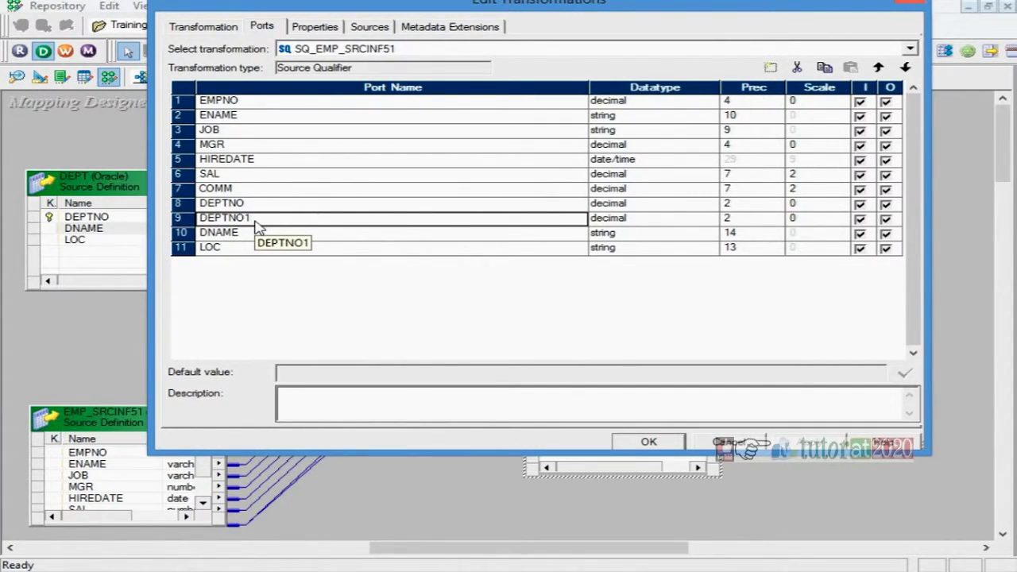
Set the User Defined Join of SQ_EMP_SRCINF51 to DEPT.DEPTNO=EMP_SRCINF51.DEPTNO and save the transformation settings.
click(317, 26)
click(340, 115)
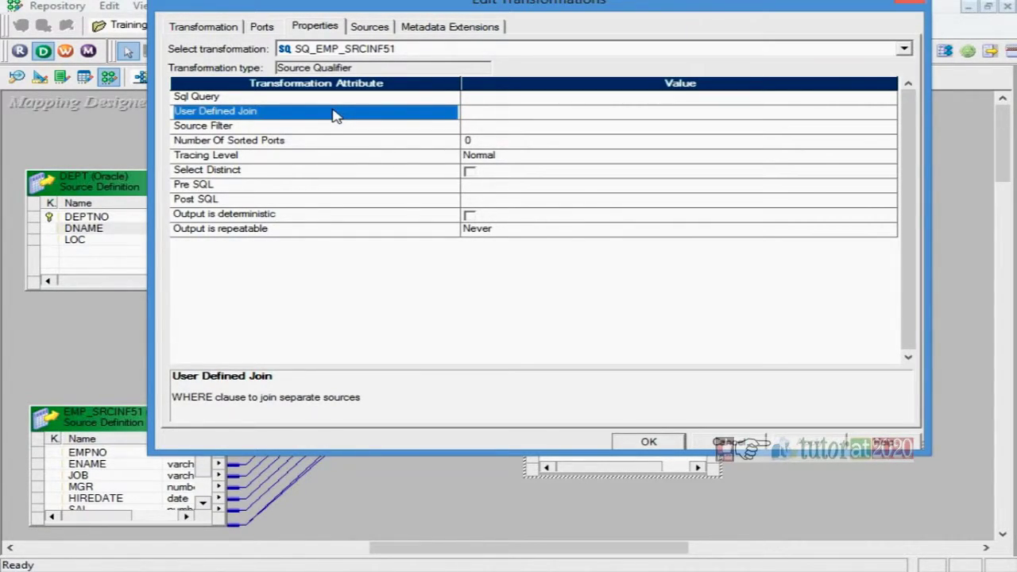
click(565, 115)
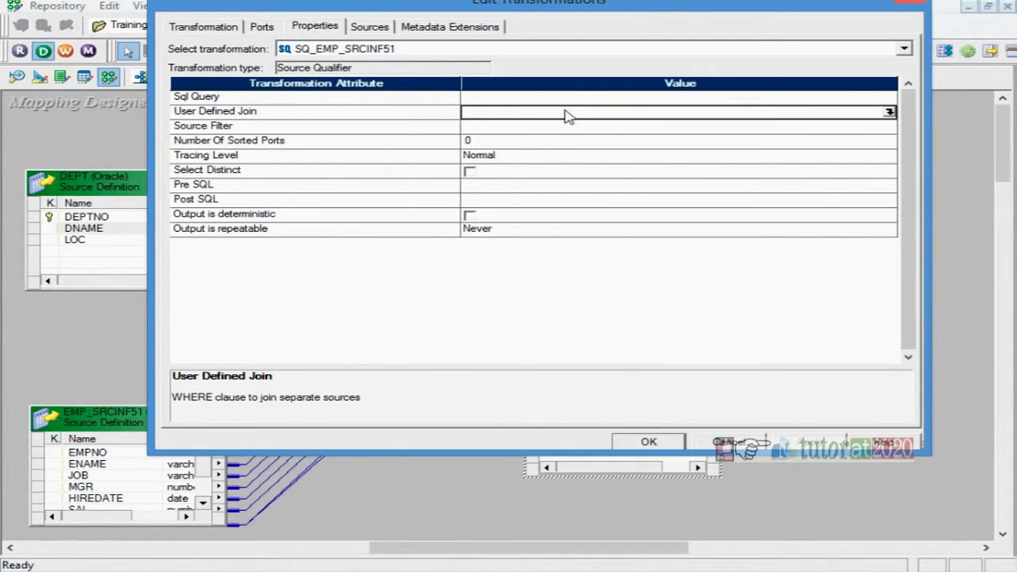
click(889, 113)
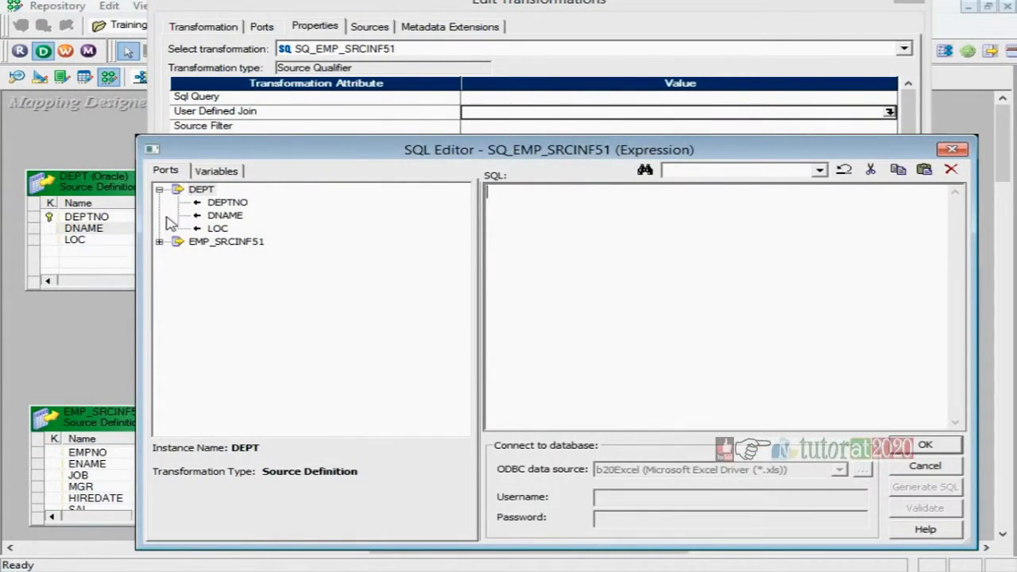
click(160, 241)
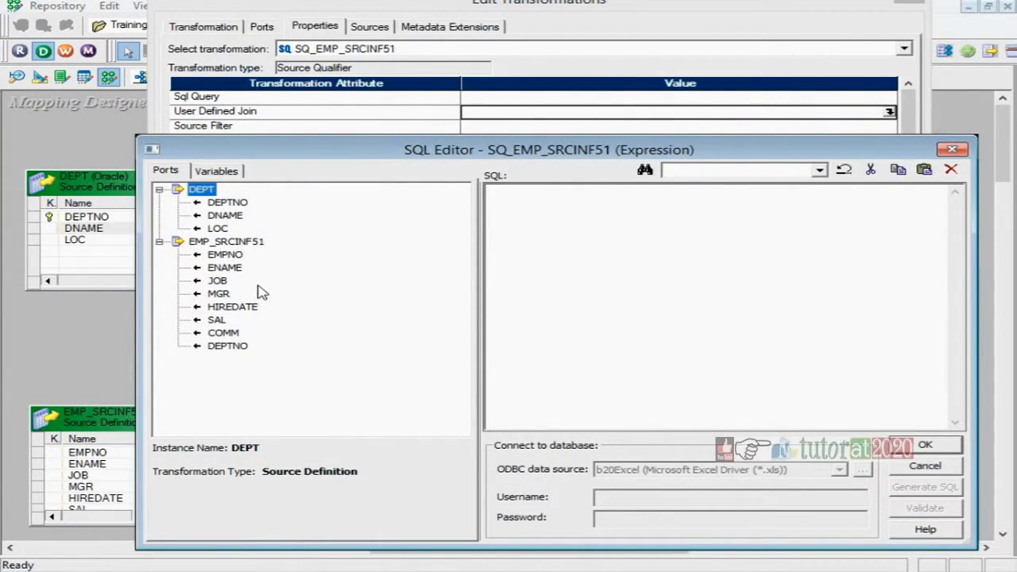
drag(604, 156, 571, 242)
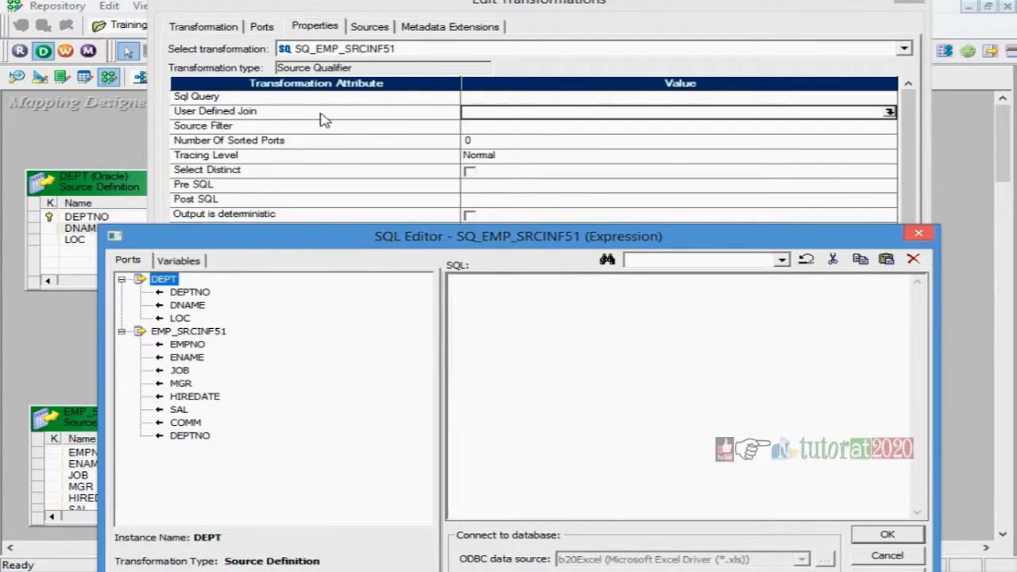
drag(439, 242, 451, 83)
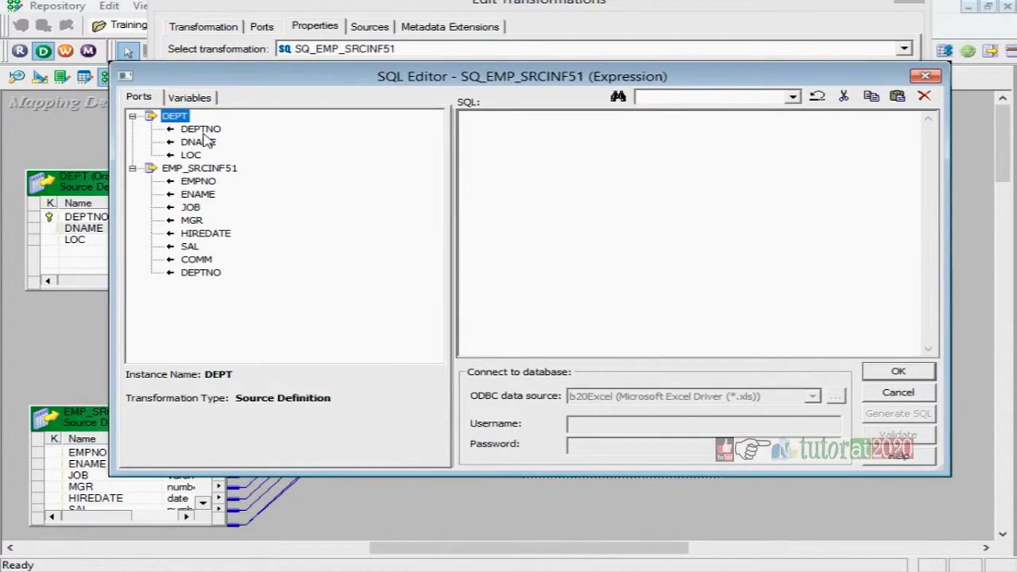
double_click(201, 130)
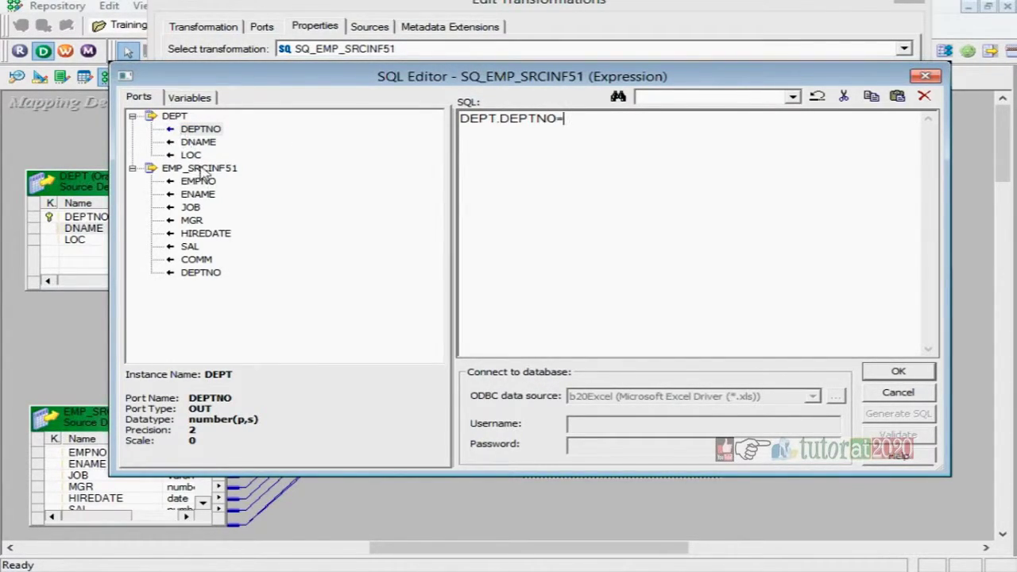
double_click(201, 273)
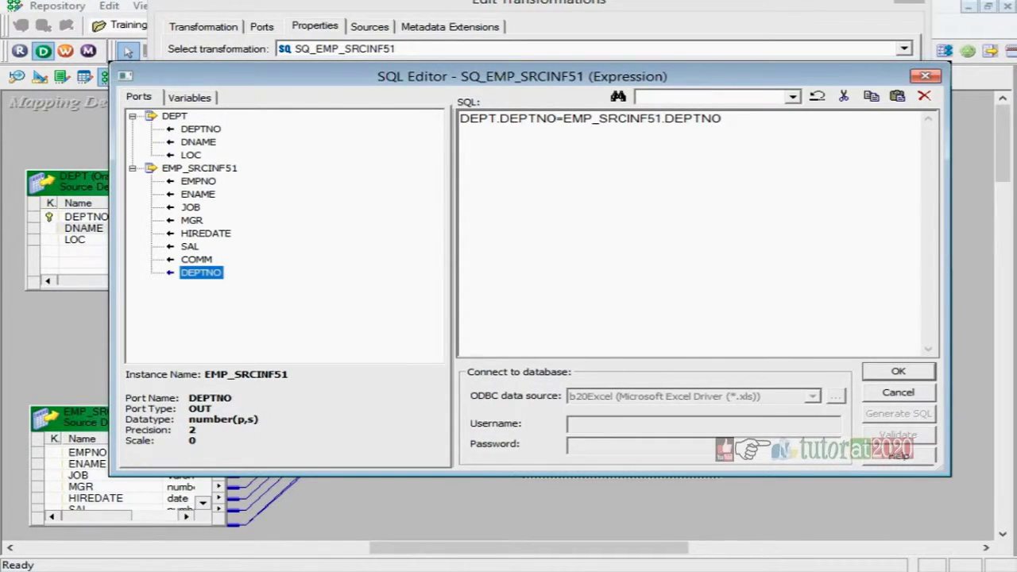
drag(563, 118, 640, 117)
click(488, 118)
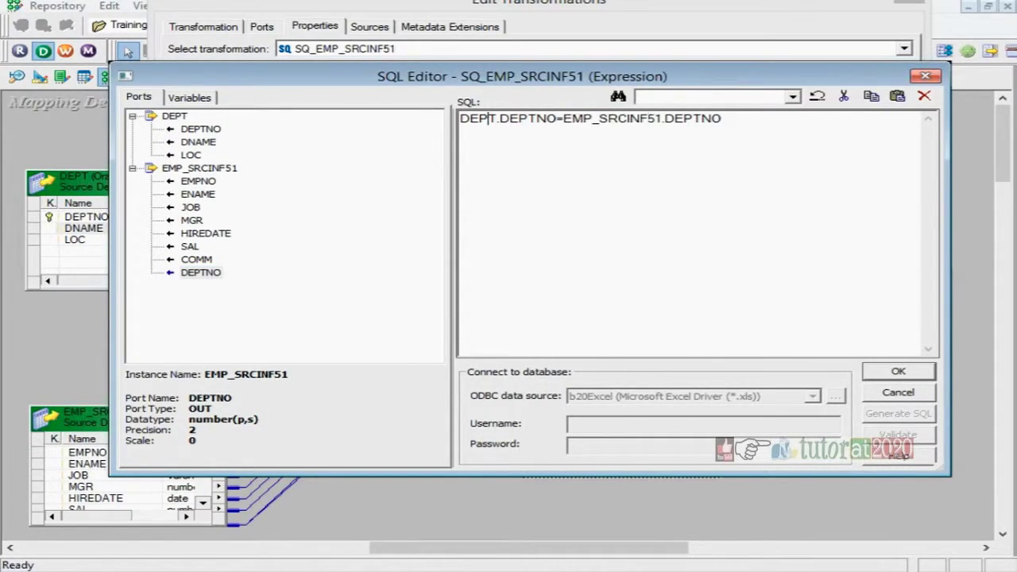
click(885, 373)
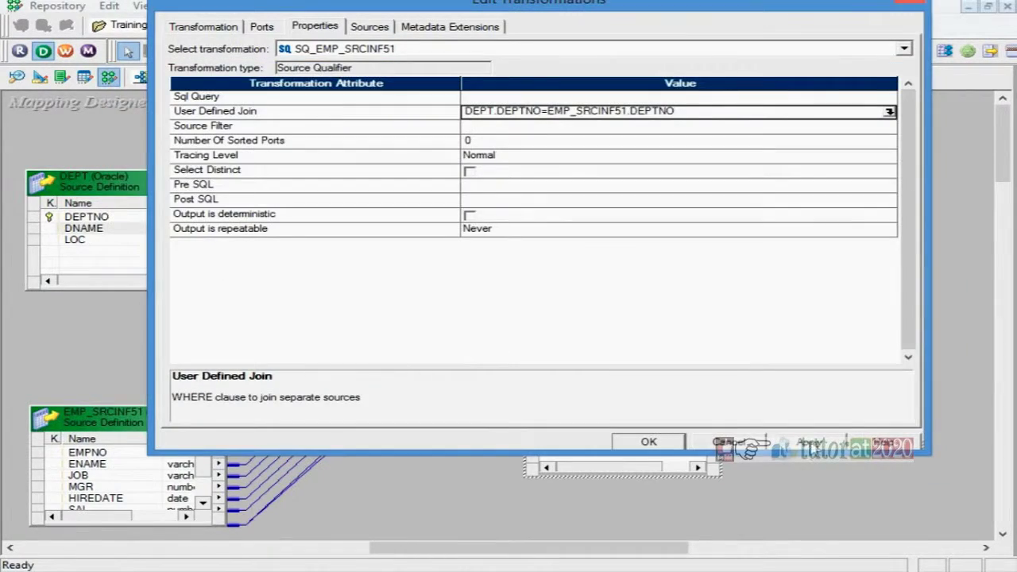
click(648, 441)
click(822, 285)
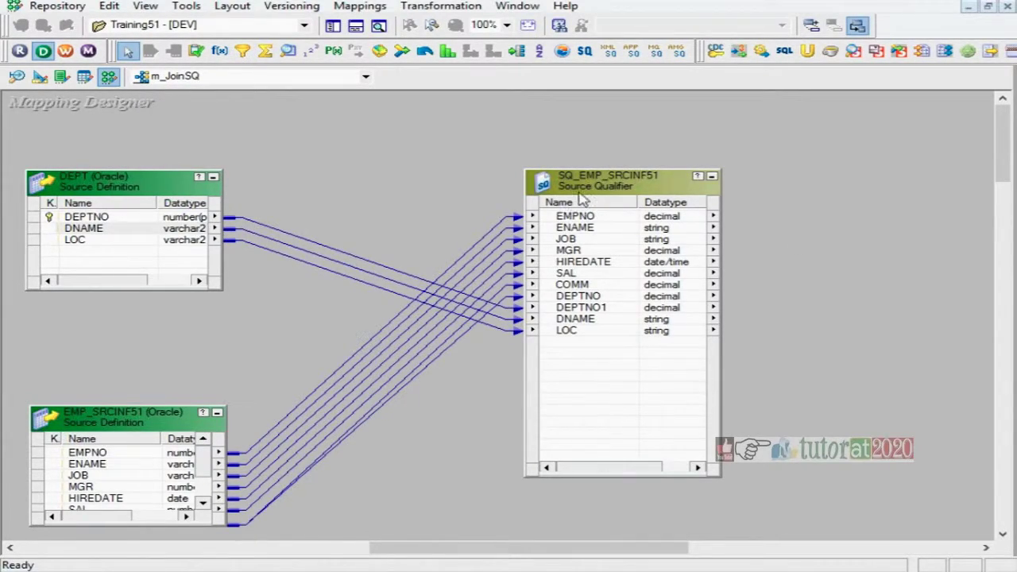
Try to generate the SQL query of SQ_EMP_SRCINF51 from its Sql Query property, and leave the transformation settings without changing anything.
click(615, 187)
double_click(615, 187)
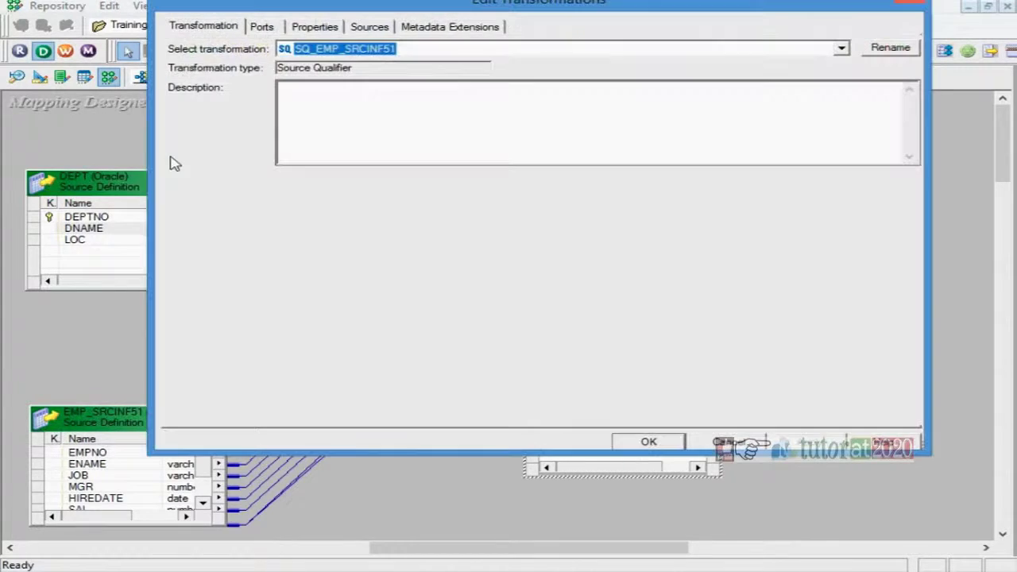
click(318, 28)
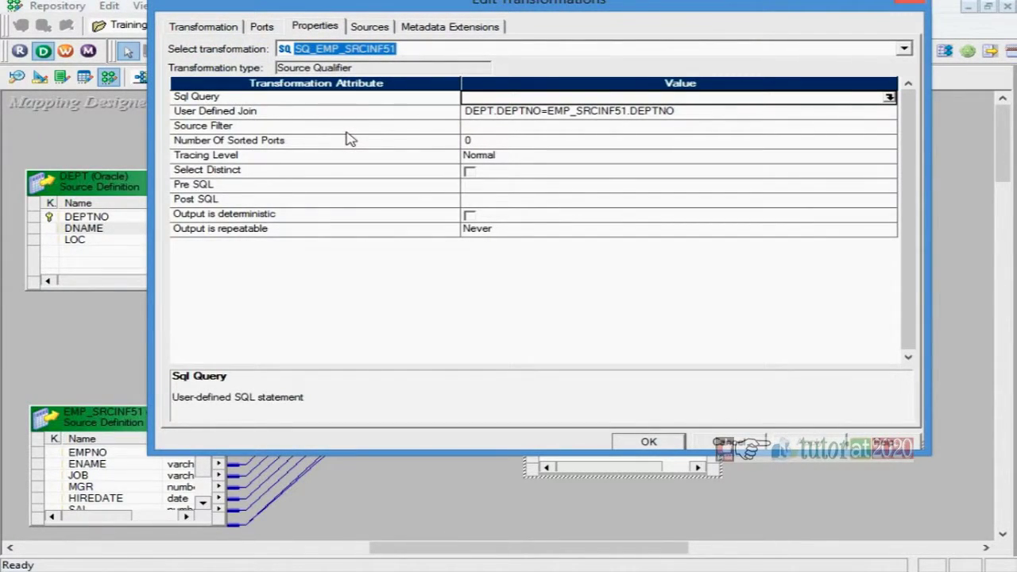
click(889, 98)
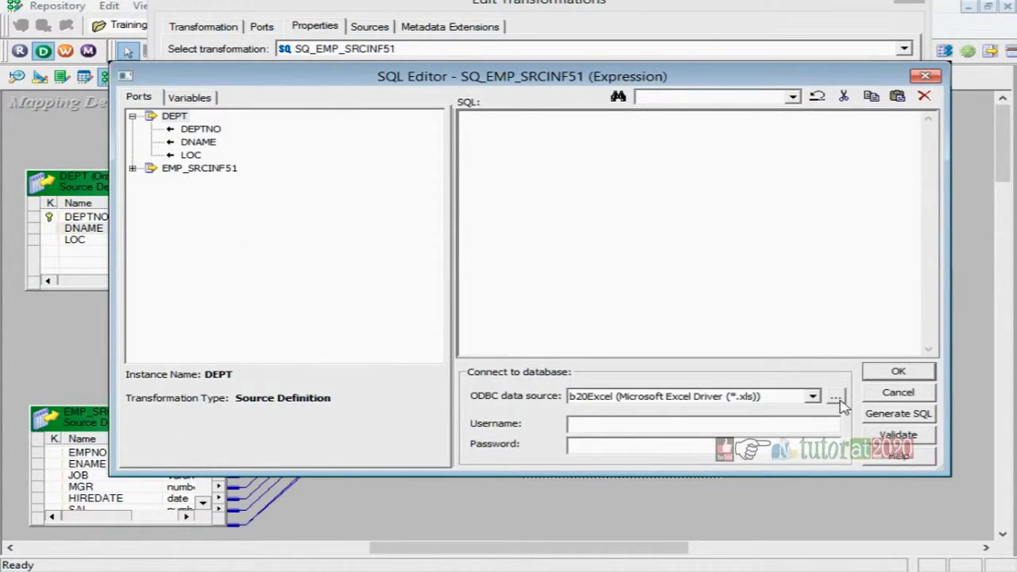
click(896, 413)
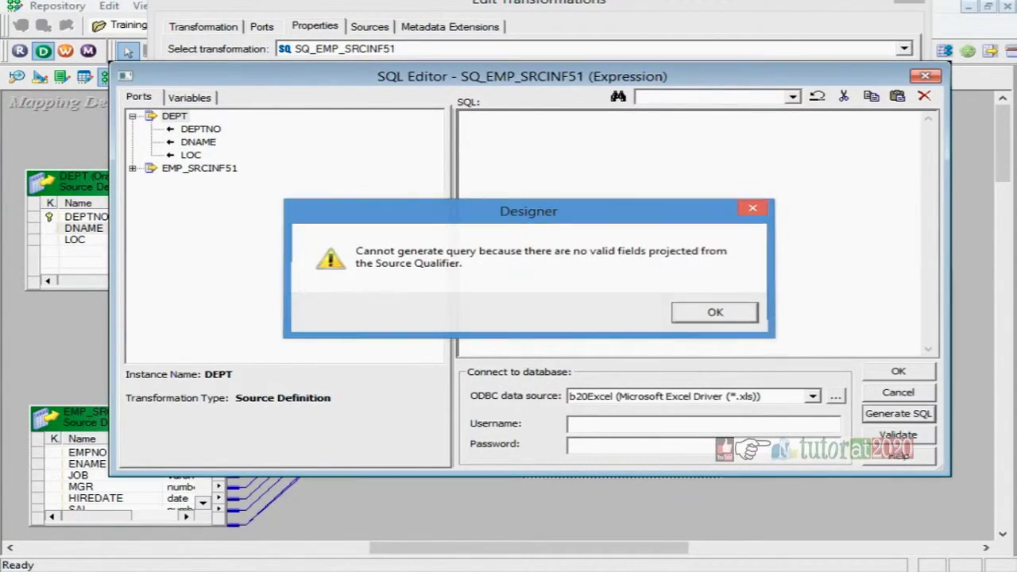
key(Return)
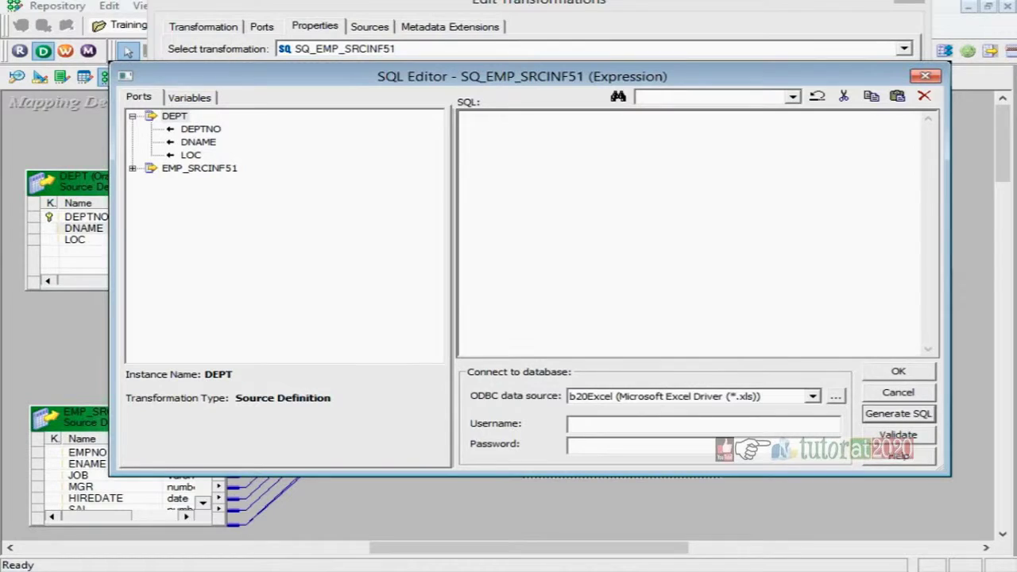
click(897, 393)
key(Return)
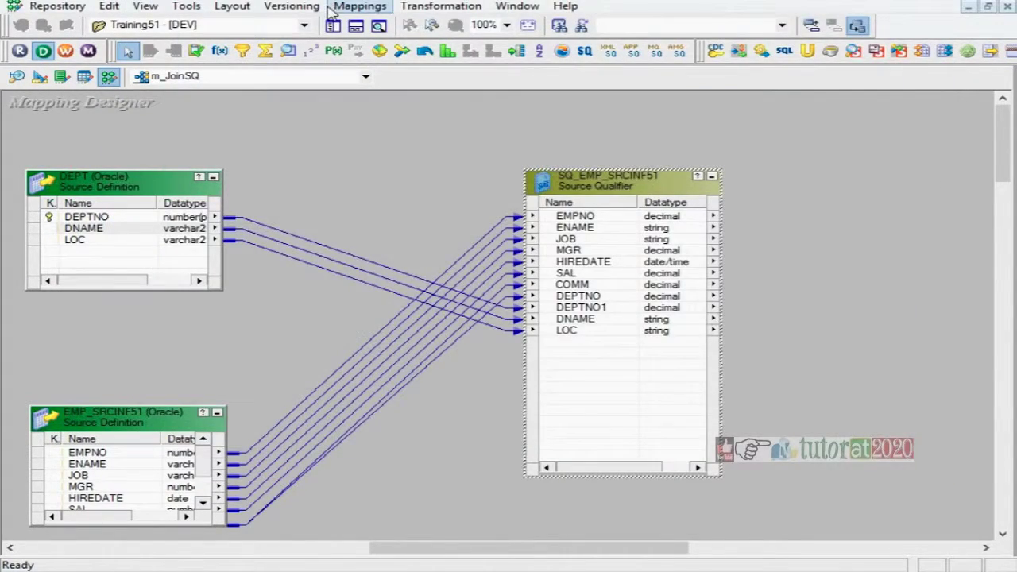
Create an Expression transformation named exp and place it beside SQ_EMP_SRCINF51 in the mapping.
click(441, 6)
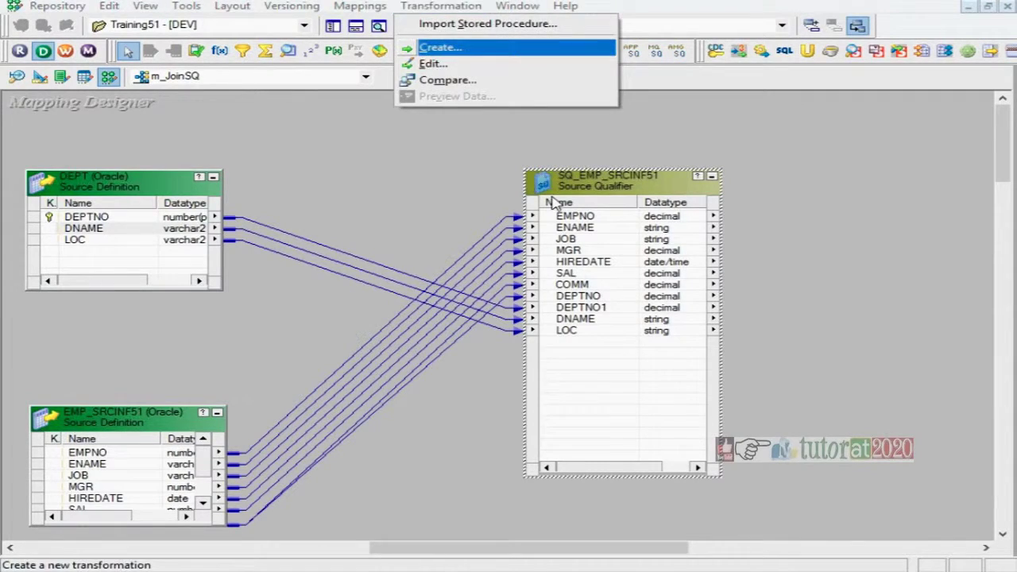
click(472, 46)
key(e)
key(Tab)
text(exp)
click(637, 304)
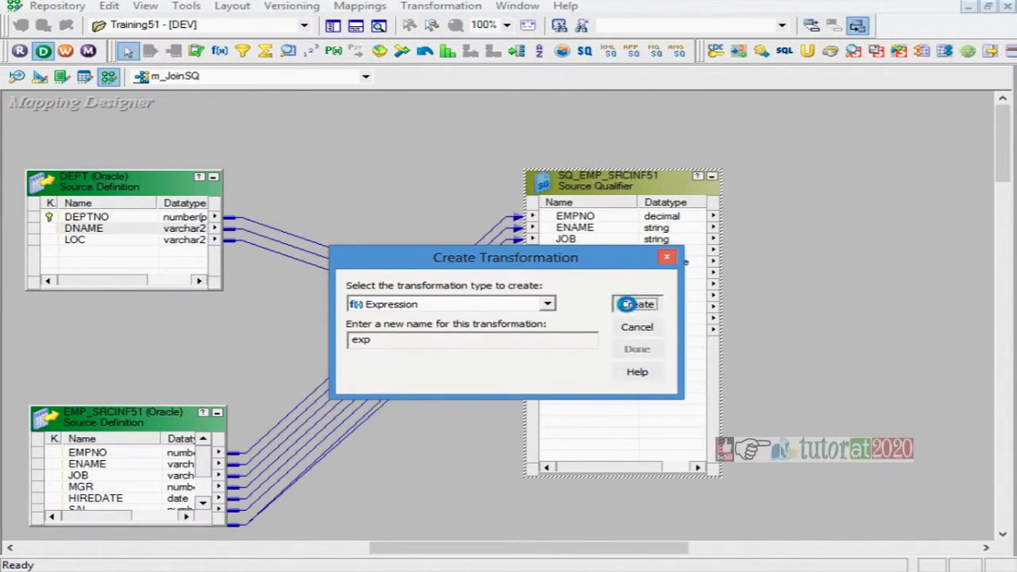
click(636, 350)
drag(199, 205, 943, 246)
Link all ports of SQ_EMP_SRCINF51 to the exp transformation and enlarge exp to show all its ports.
right_click(612, 220)
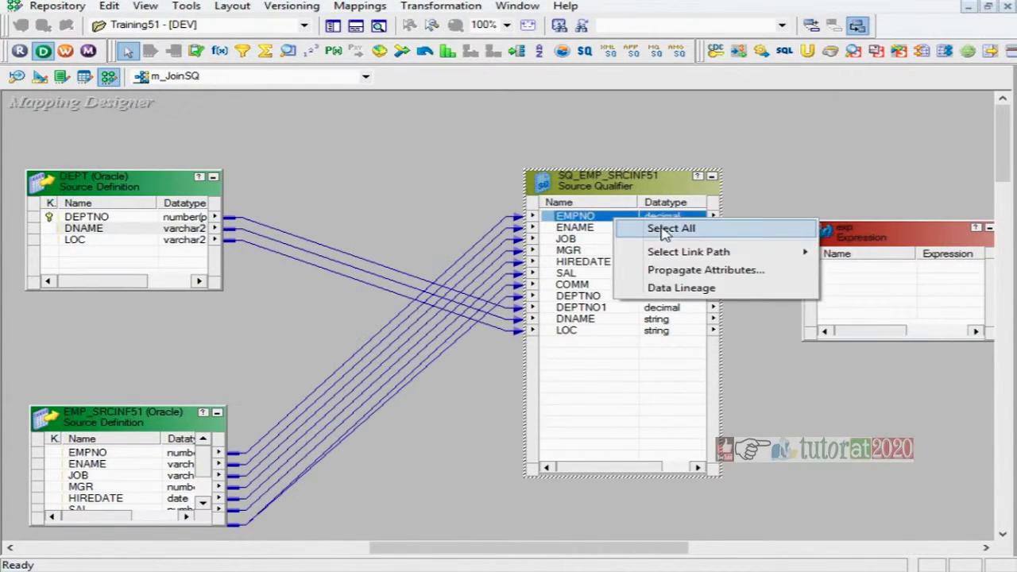
click(674, 223)
drag(674, 220, 835, 273)
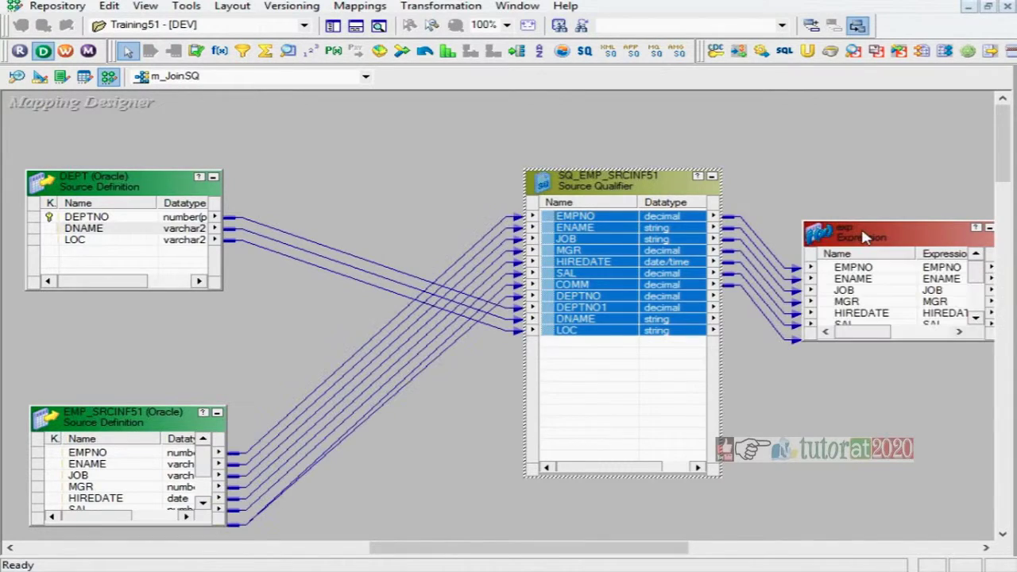
drag(868, 223, 874, 146)
drag(891, 208, 934, 307)
Generate the SQL query of SQ_EMP_SRCINF51 and examine its FROM tables and WHERE join condition, without keeping the query.
double_click(603, 182)
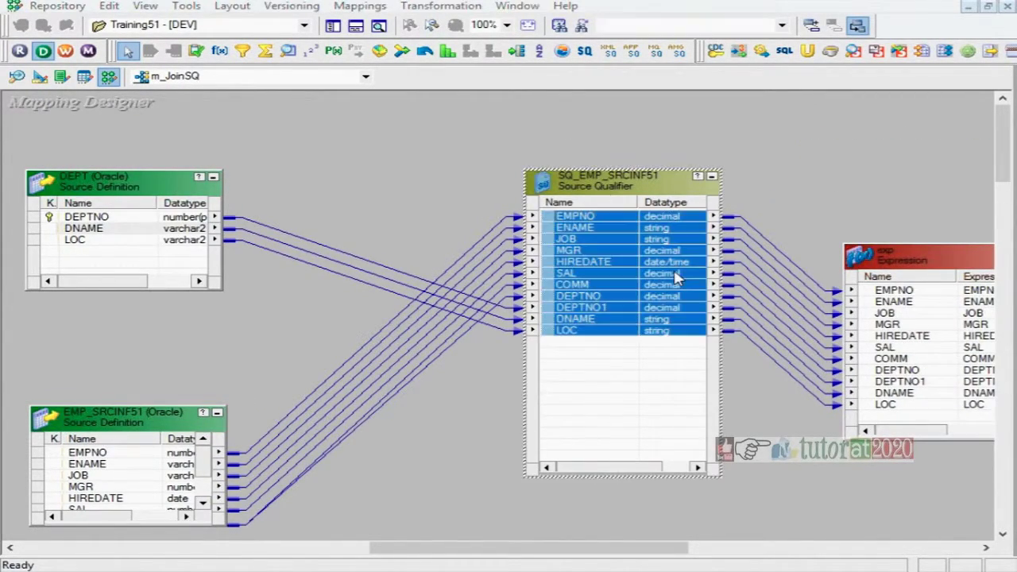
click(319, 28)
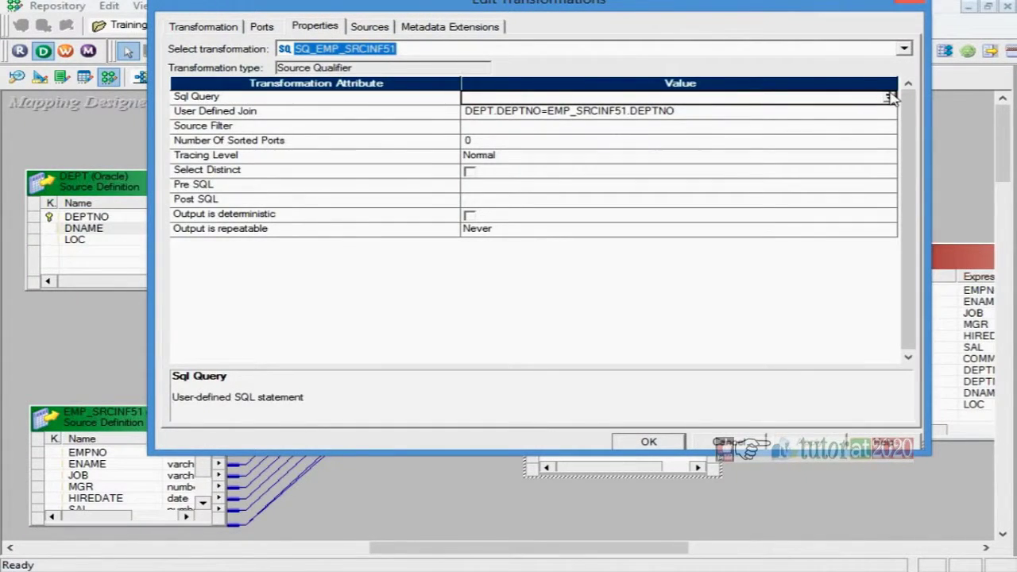
click(890, 100)
click(898, 413)
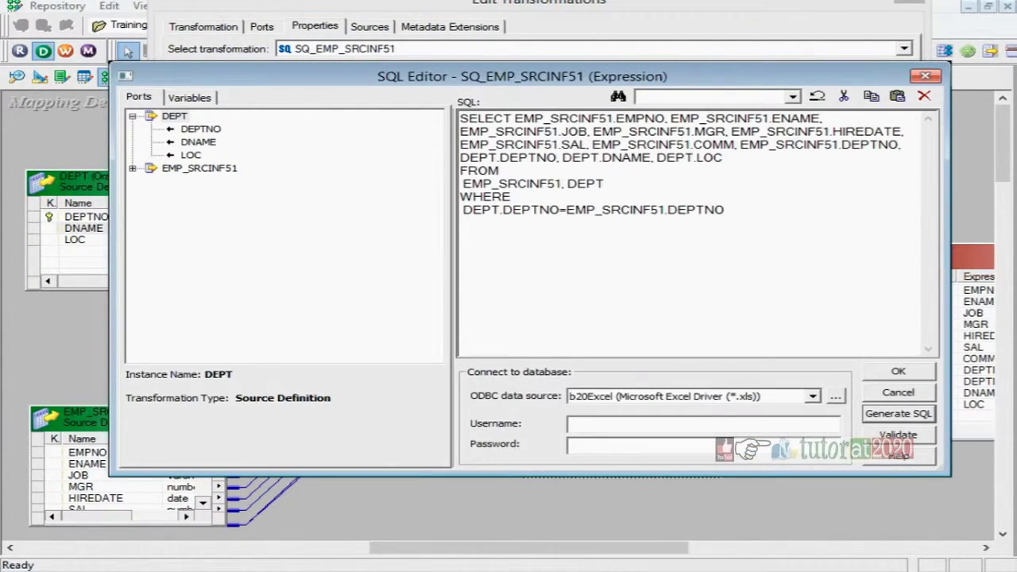
drag(461, 184, 606, 184)
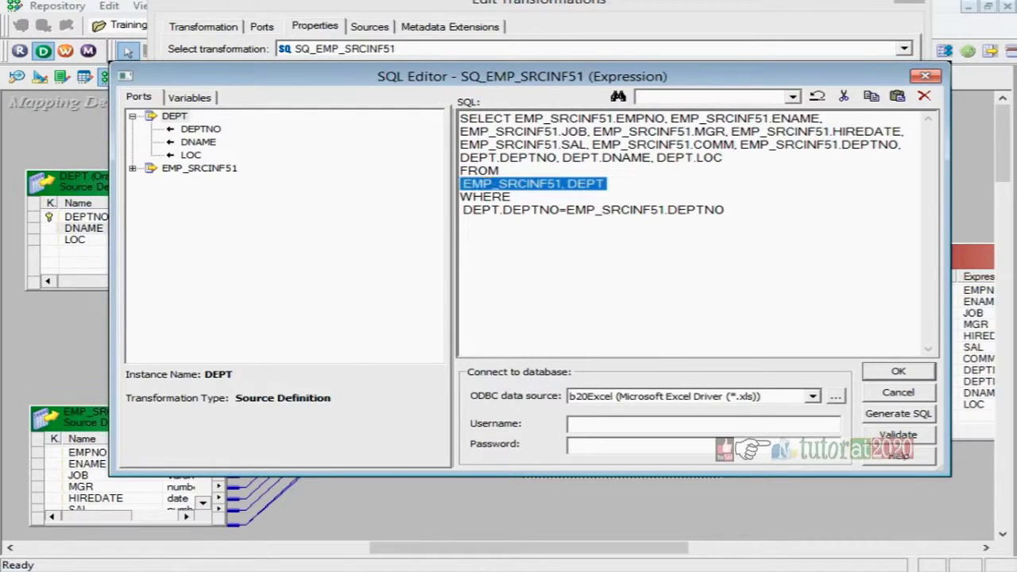
click(612, 210)
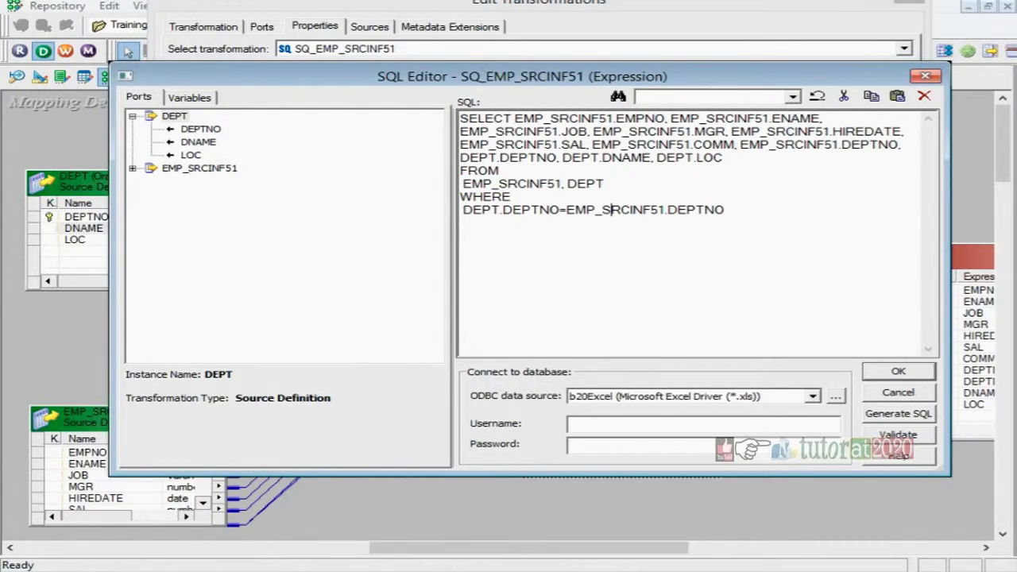
click(898, 393)
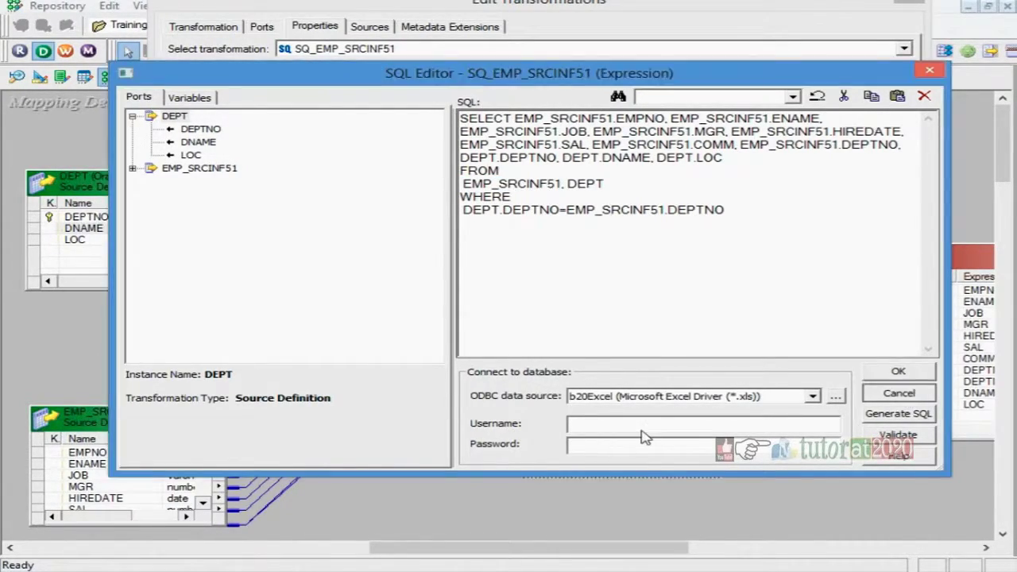
click(647, 440)
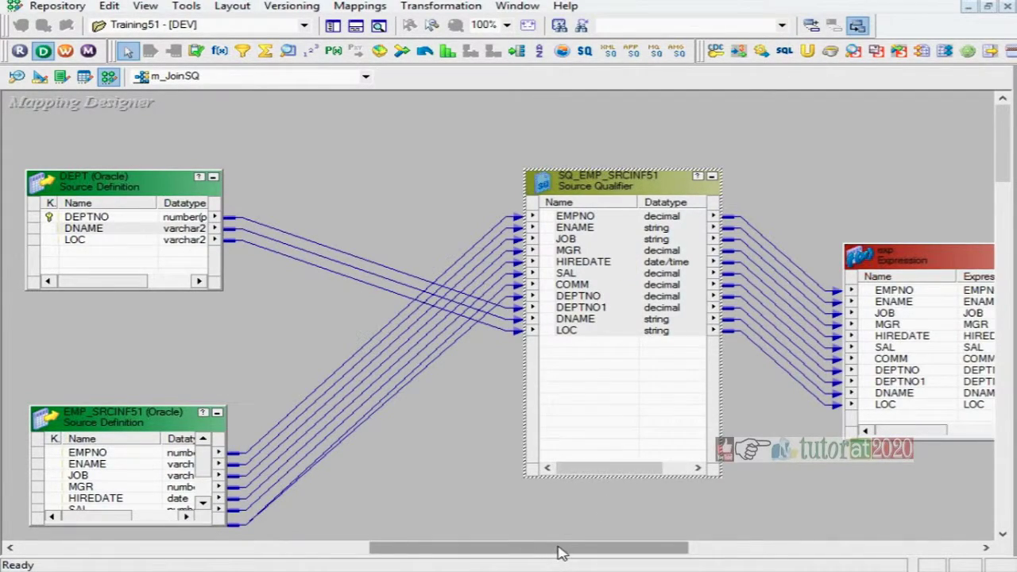
Extend the exp transformation upward so that its ports line up with those of the source qualifier.
click(759, 554)
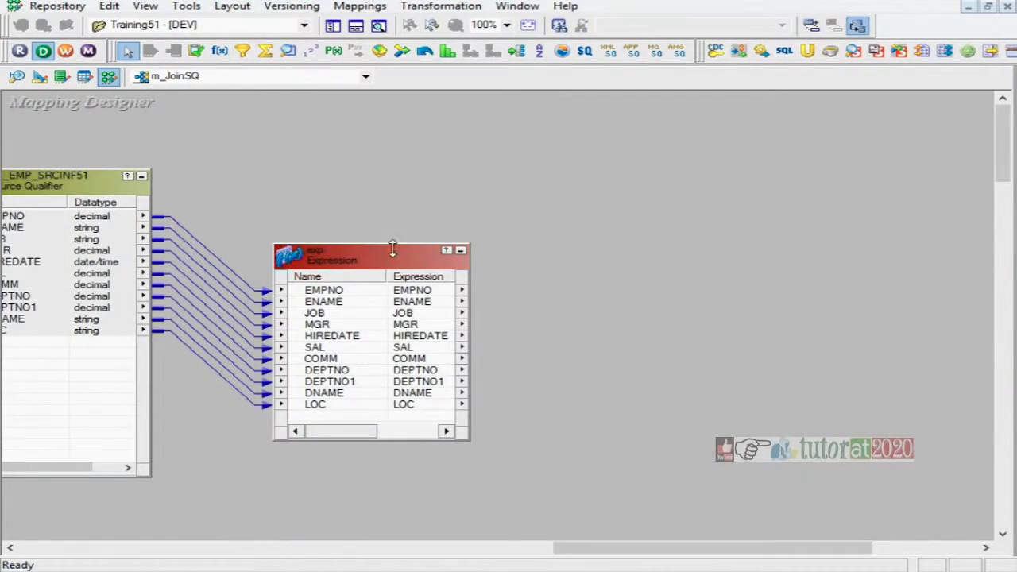
drag(405, 245, 405, 177)
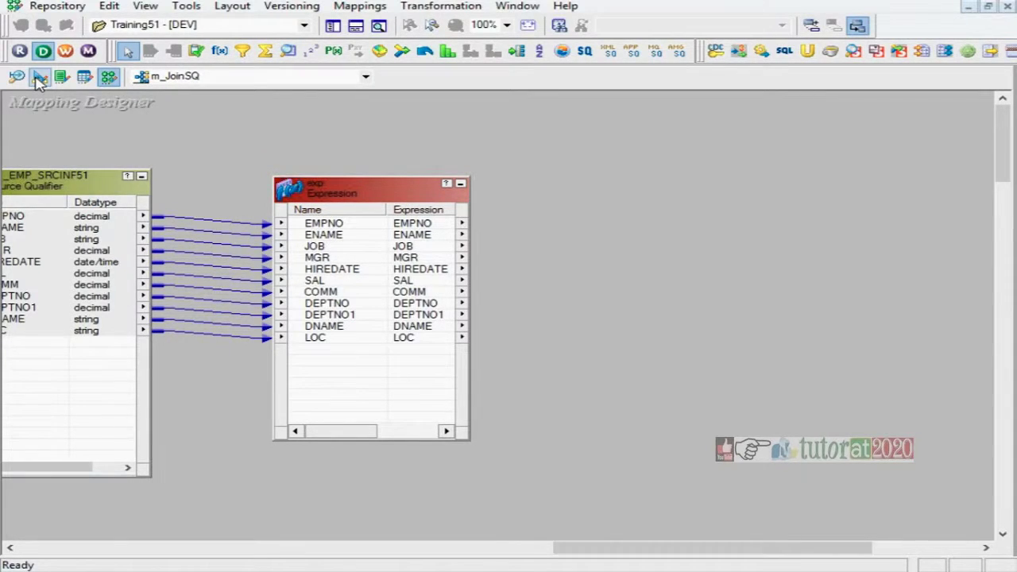
Create a target definition in the Target Designer from the exp transformation instance of m_JoinSQ and place it in free space.
click(333, 26)
click(407, 76)
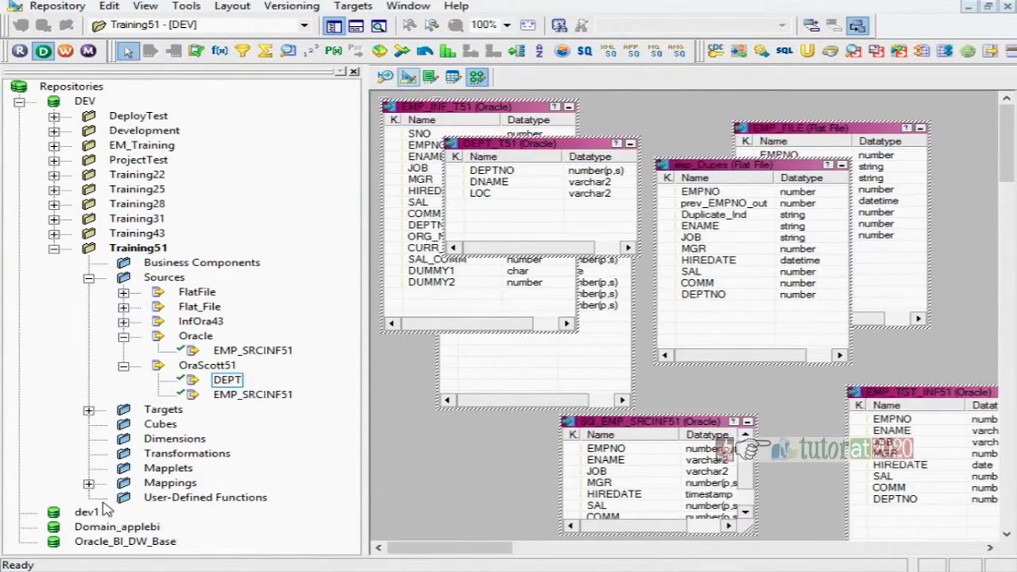
click(88, 482)
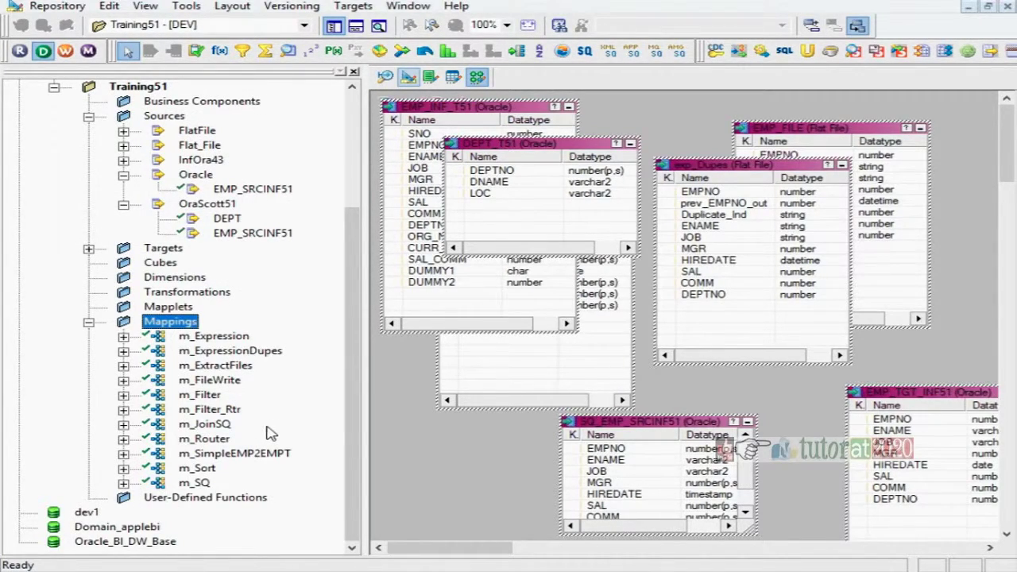
click(124, 425)
click(227, 453)
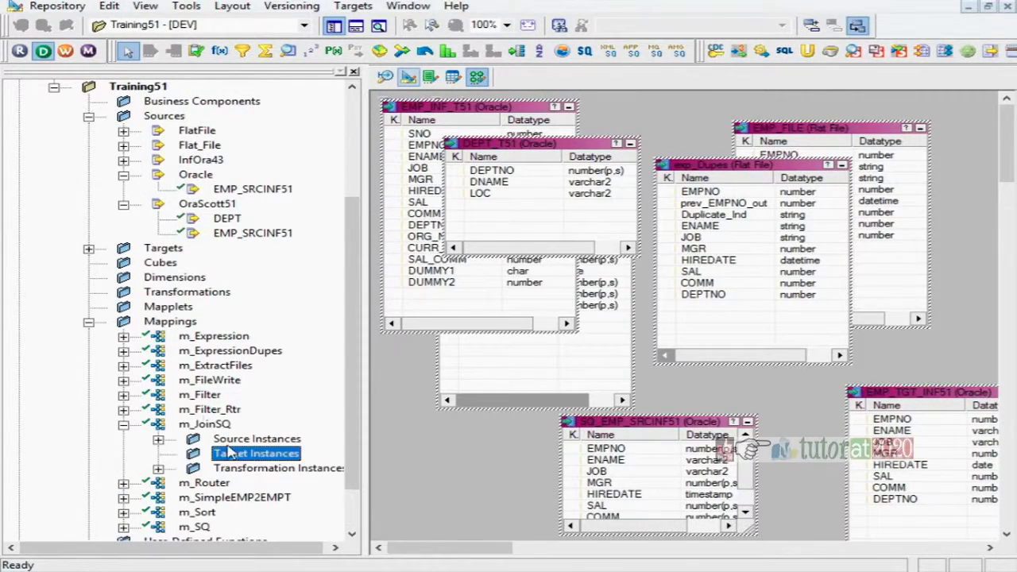
double_click(254, 468)
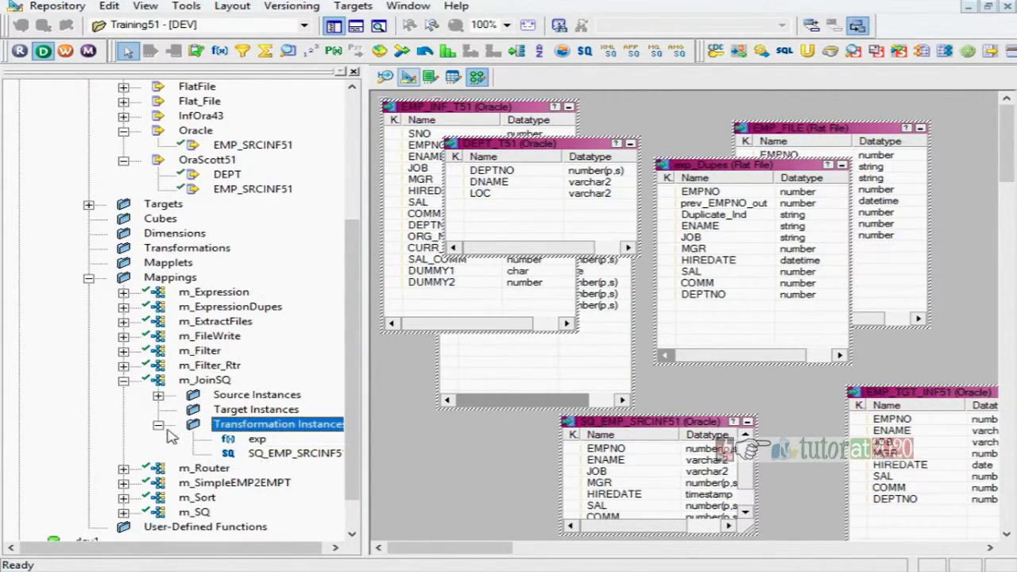
drag(248, 450, 787, 400)
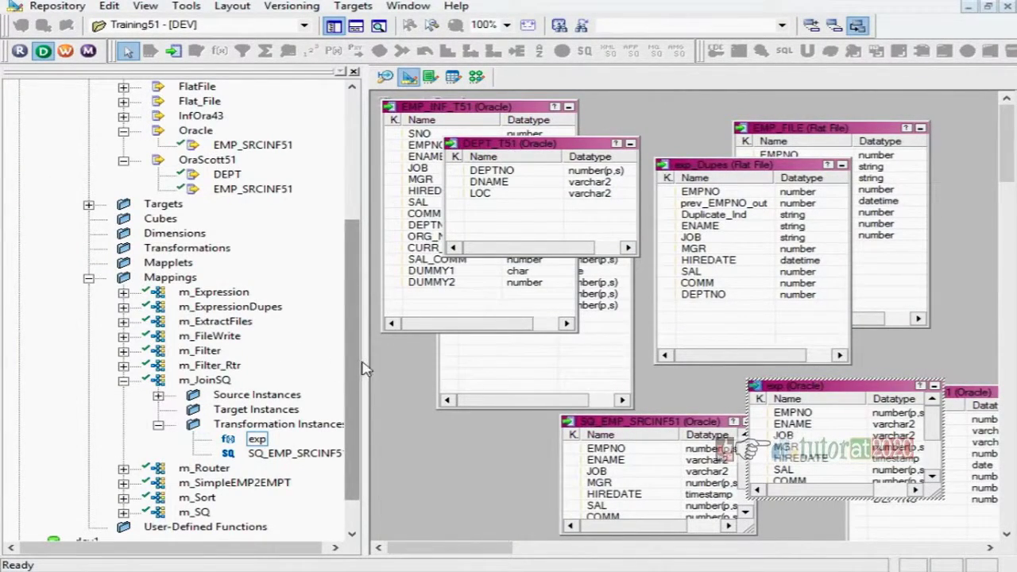
drag(363, 364, 358, 363)
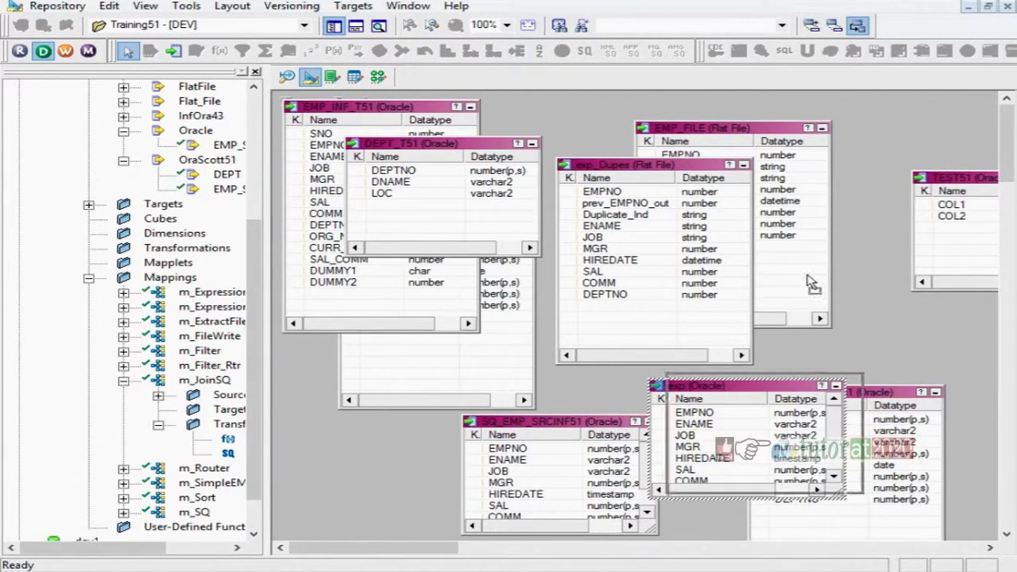
drag(736, 396, 798, 254)
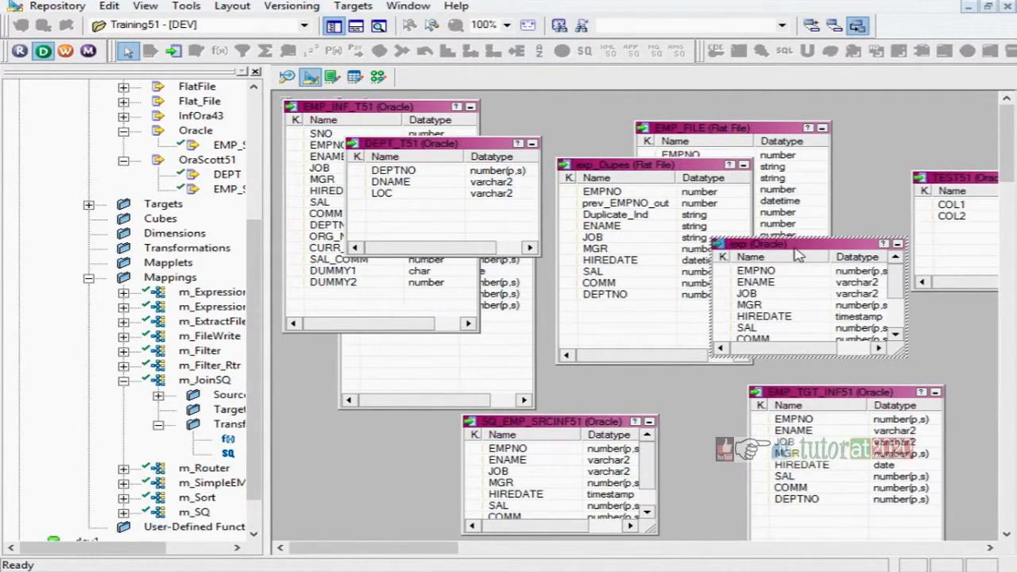
Set the exp target's database type to Flat File and rename the table SQ_join_out.
double_click(798, 255)
click(435, 215)
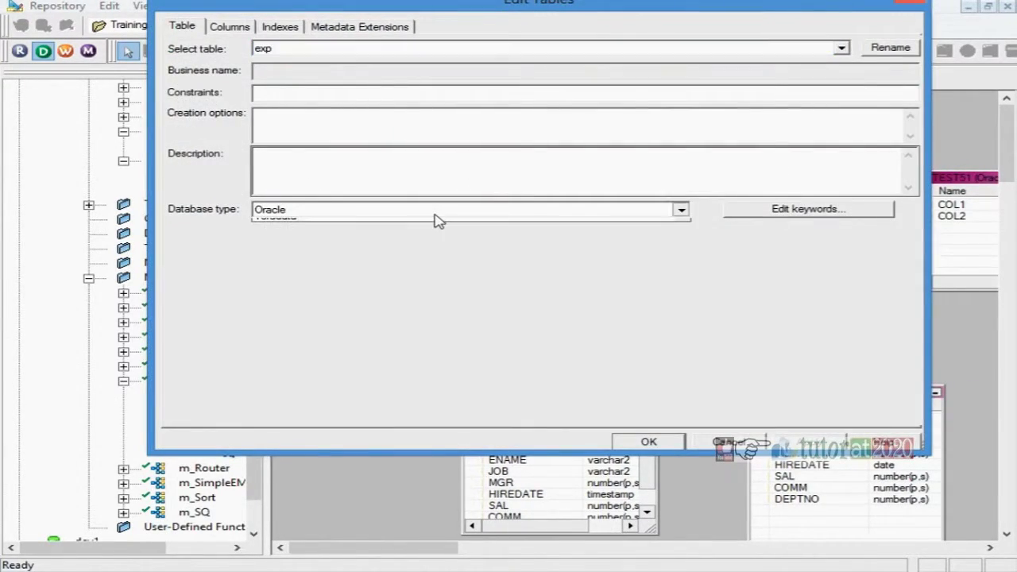
scroll(379, 231, up, 2)
click(420, 231)
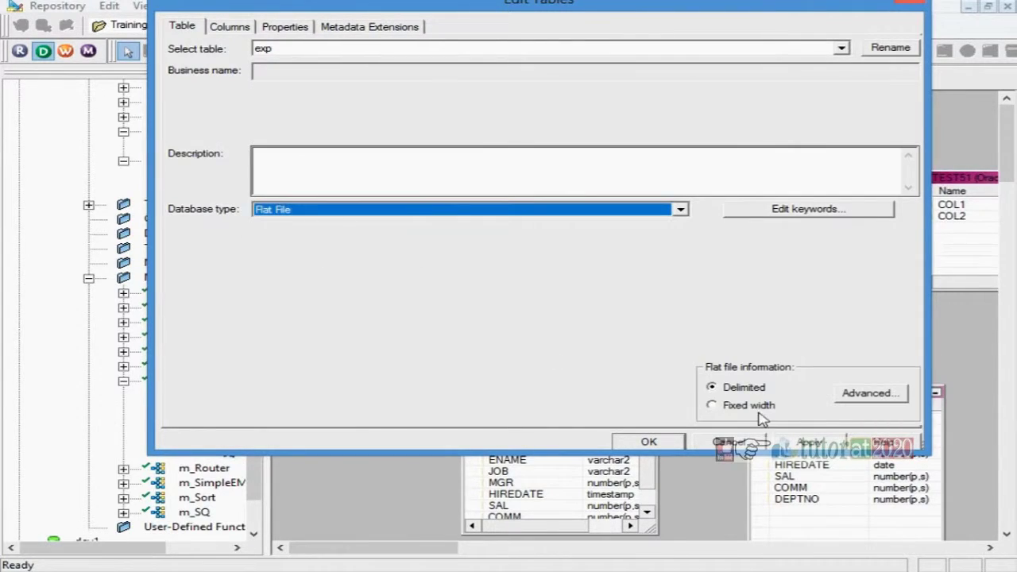
click(886, 51)
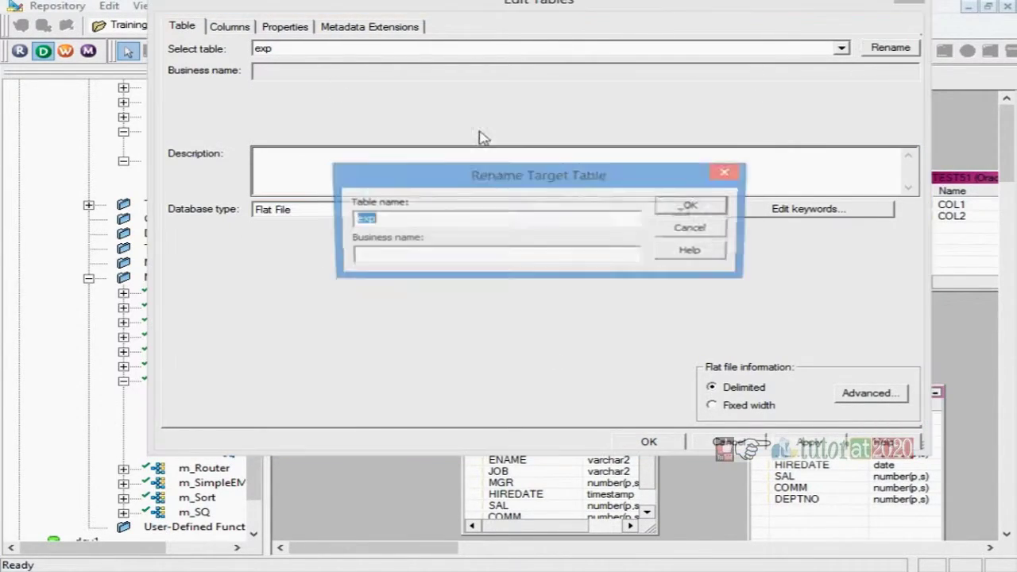
text(SQ_join_out)
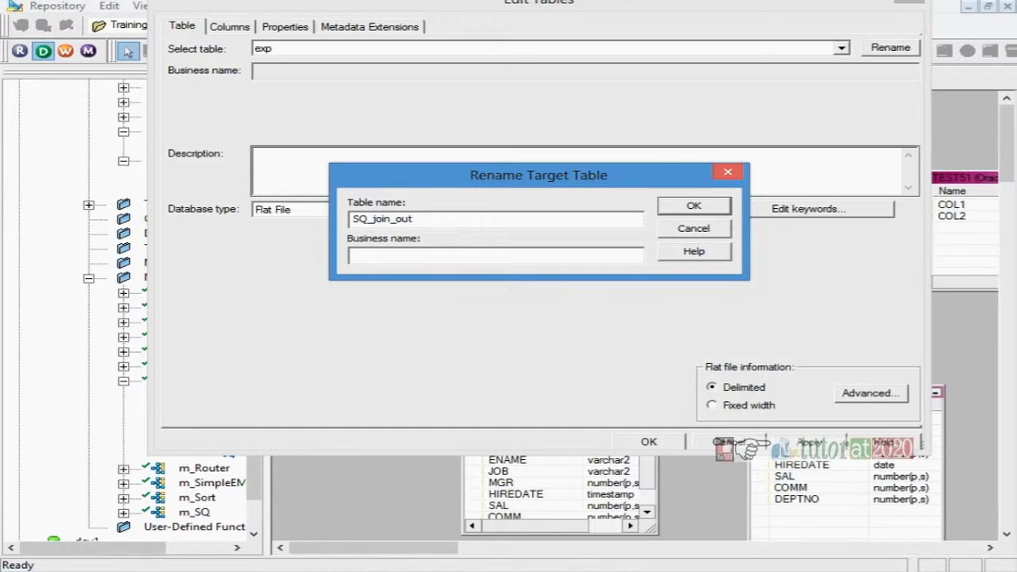
click(696, 211)
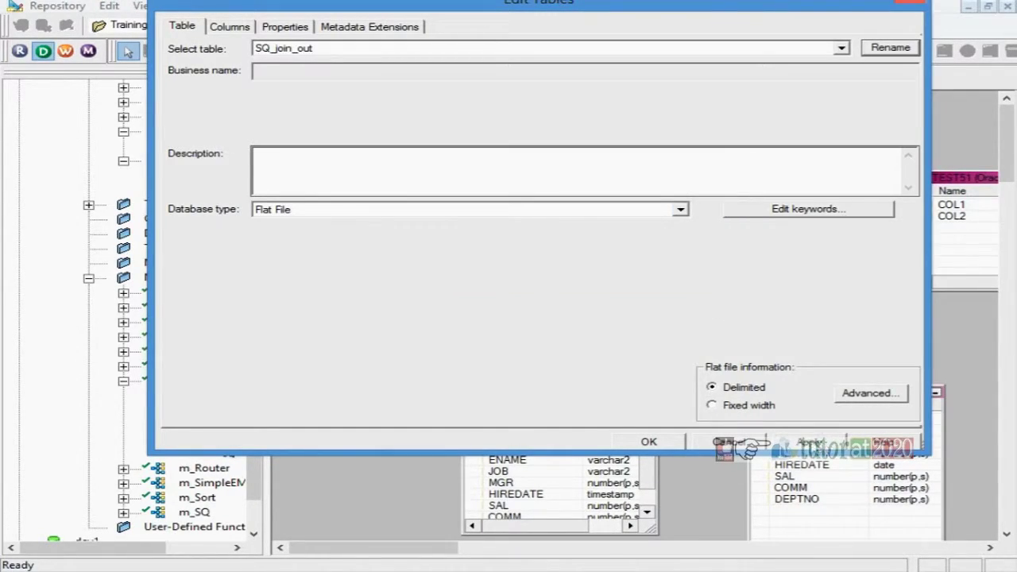
click(648, 442)
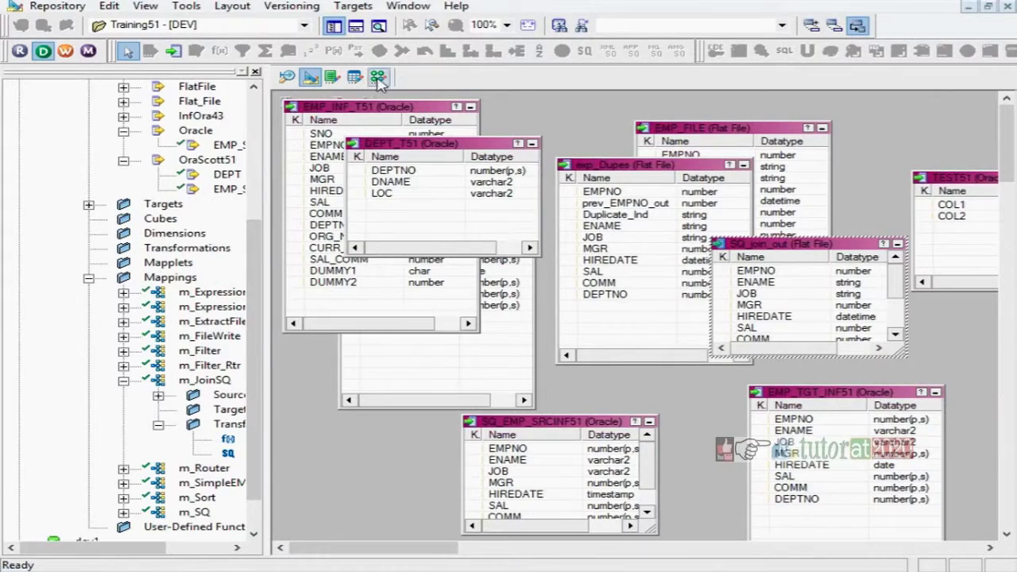
Return to the m_JoinSQ mapping in the Mapping Designer, save it to the repository and hide the save output.
click(378, 77)
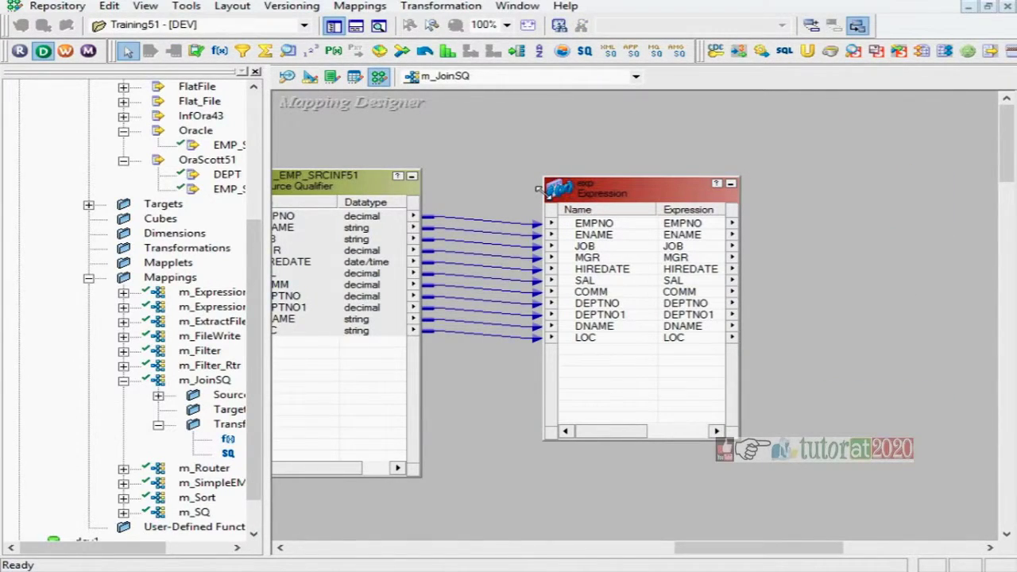
key(ctrl+s)
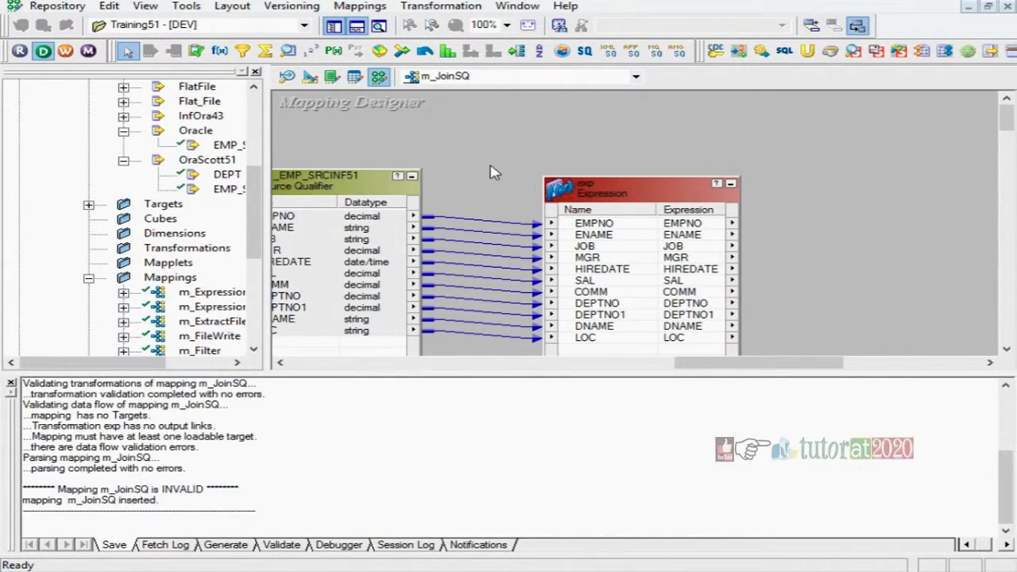
click(355, 26)
drag(255, 257, 255, 168)
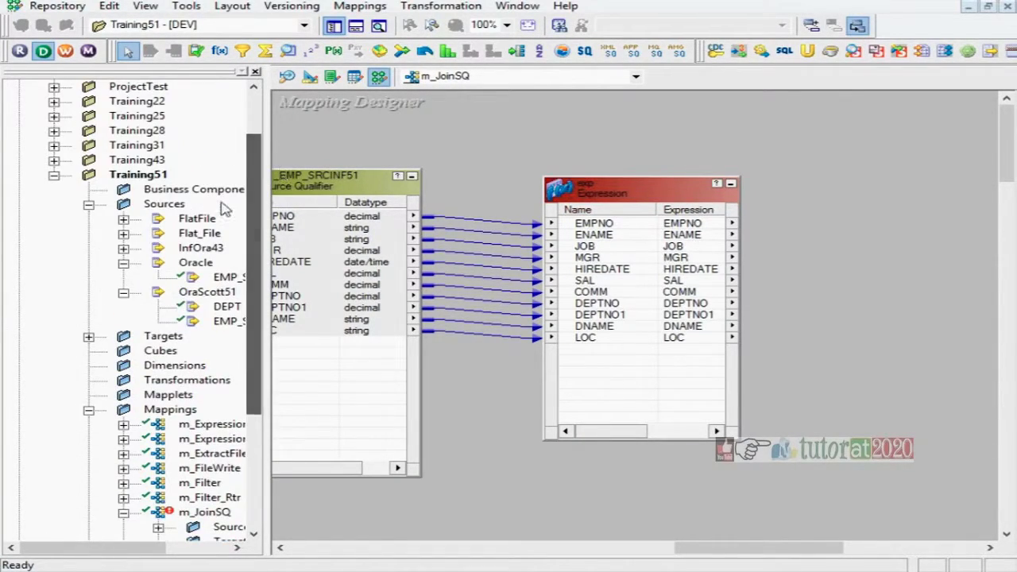
Add the SQ_join_out target to the m_JoinSQ mapping beyond exp, enlarged so that all its ports show.
click(123, 234)
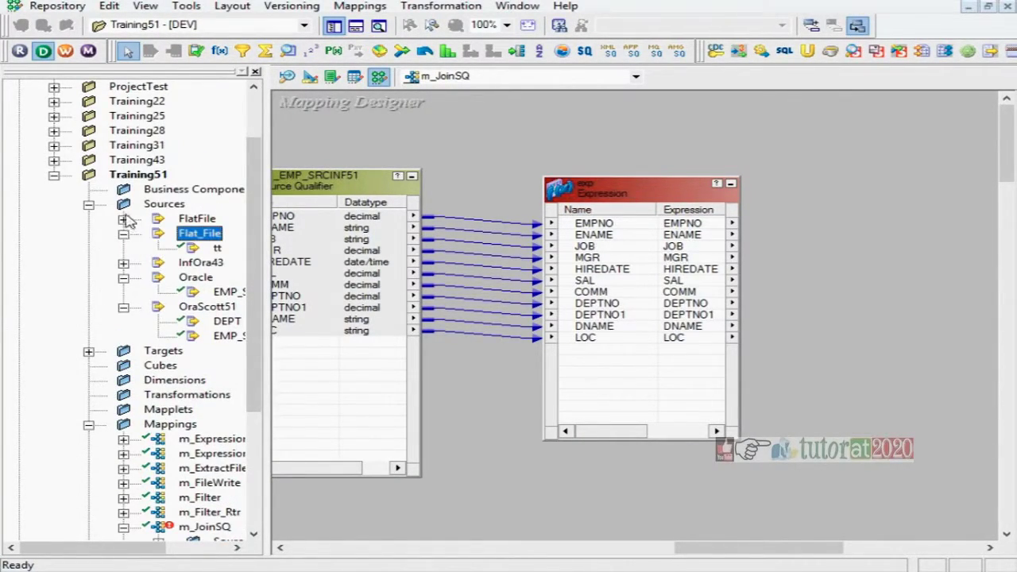
click(123, 219)
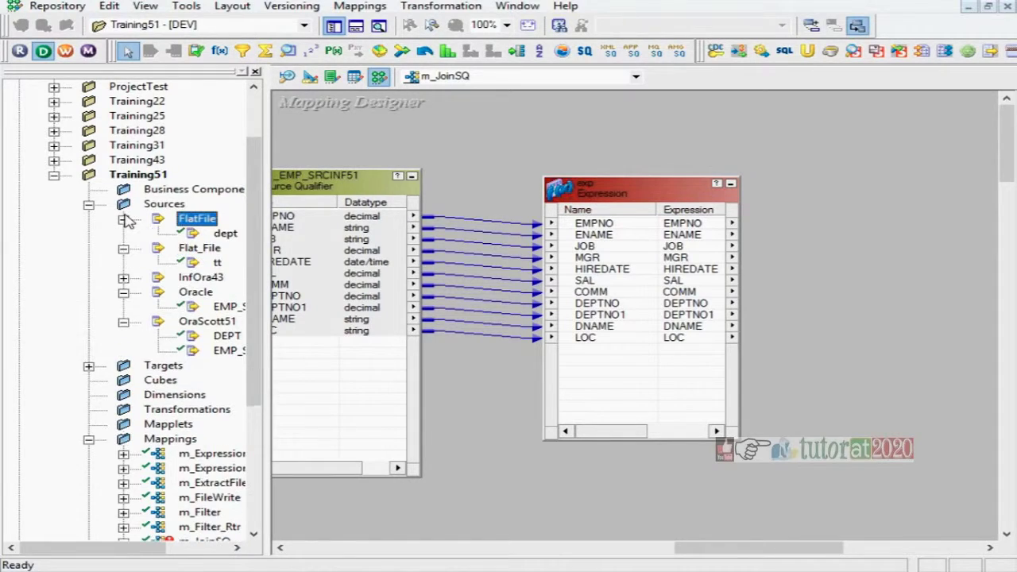
click(123, 277)
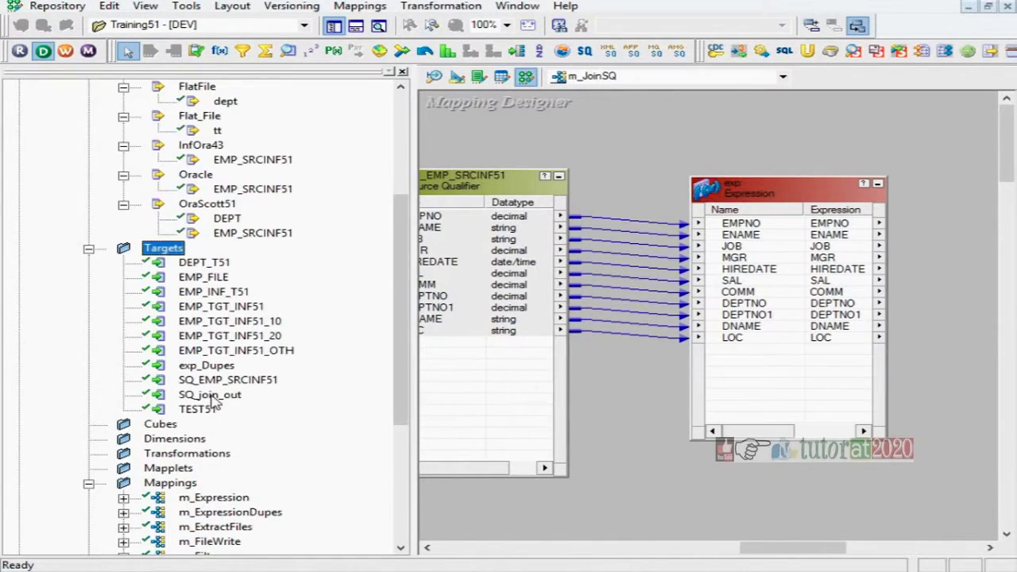
click(216, 397)
drag(218, 399, 973, 270)
click(332, 27)
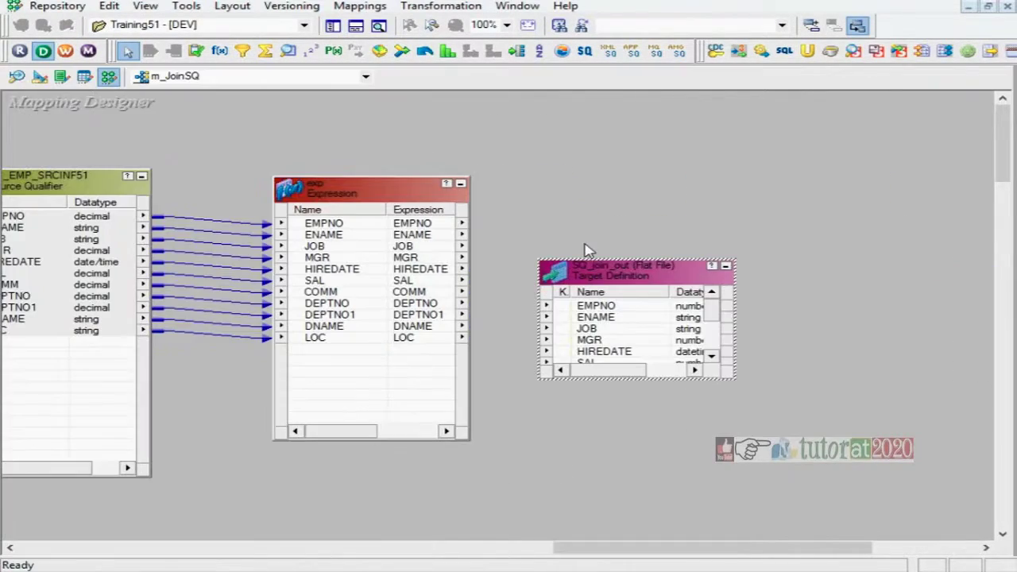
drag(613, 262, 696, 168)
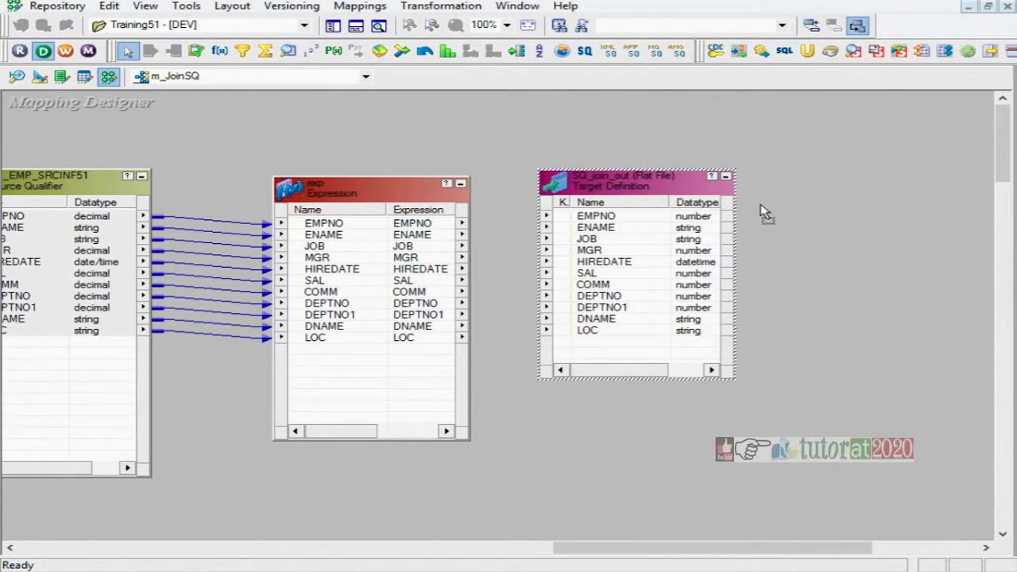
drag(628, 169, 770, 203)
Link all exp ports to the matching SQ_join_out target ports and save the mapping.
click(325, 225)
right_click(330, 225)
click(432, 233)
drag(443, 225, 739, 248)
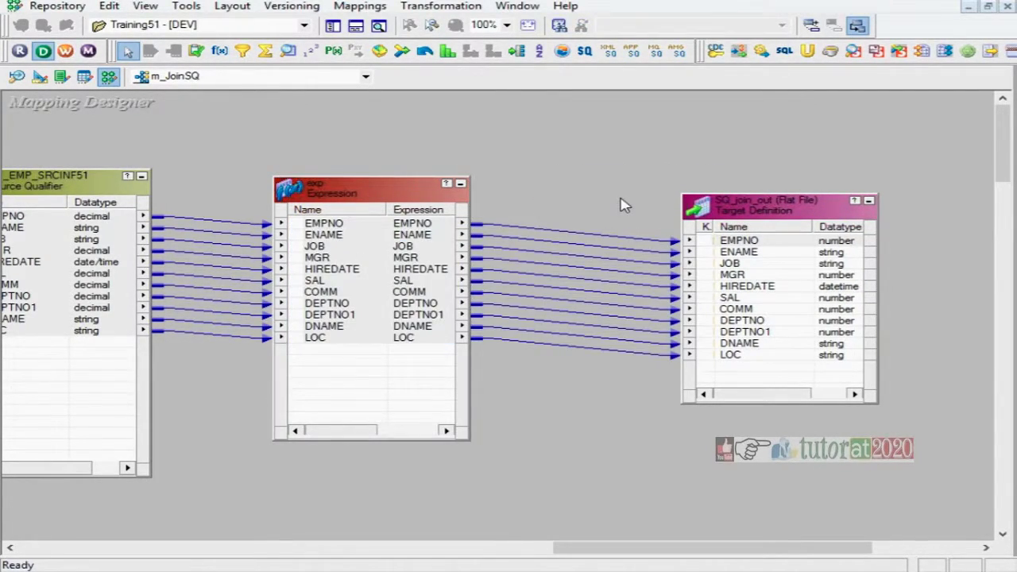
key(ctrl+s)
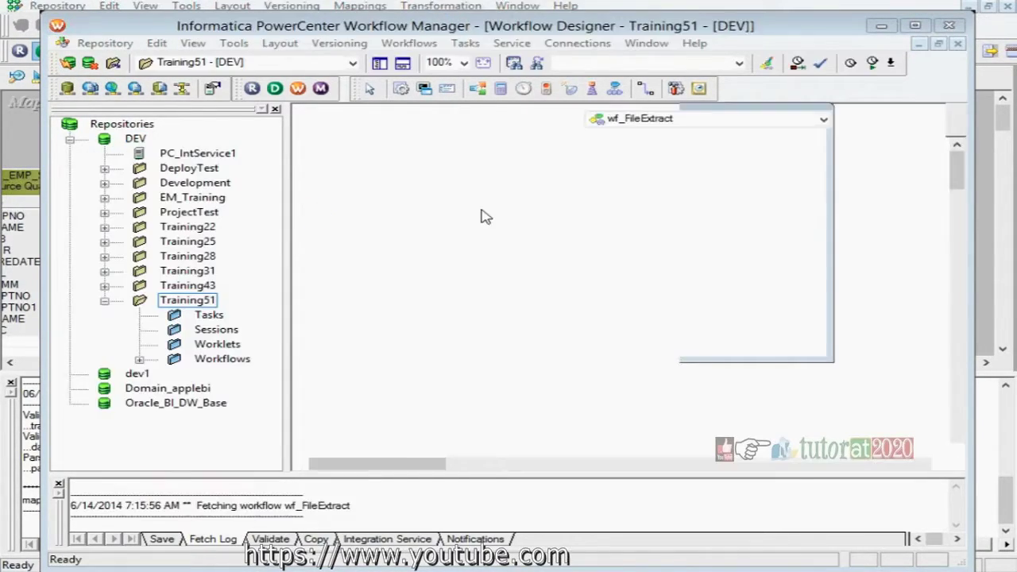
Switch to Workflow Manager and create a workflow named wf_SQJoin in the Training51 folder.
click(643, 232)
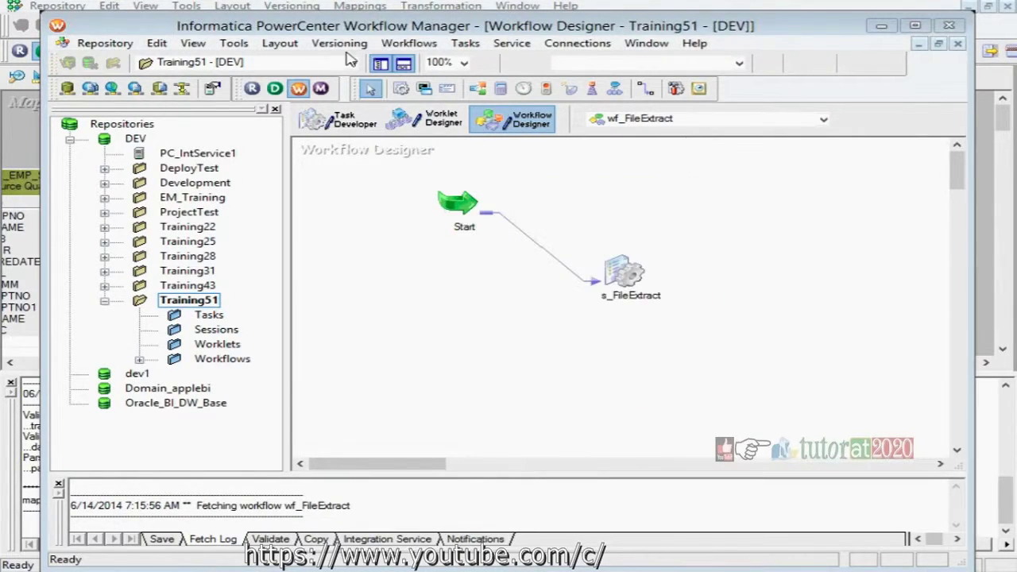
click(417, 43)
click(421, 61)
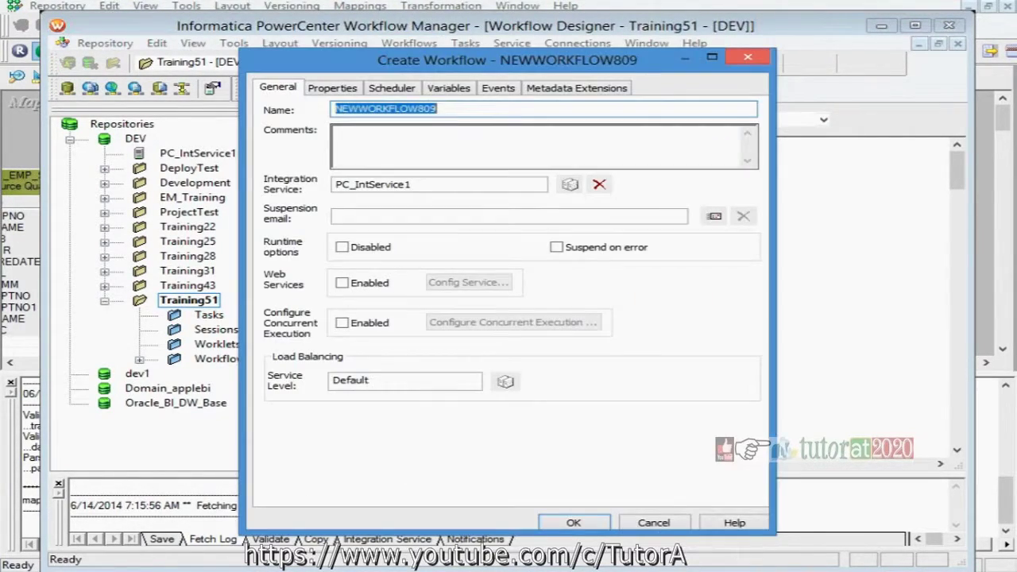
text(wf_SQJoin)
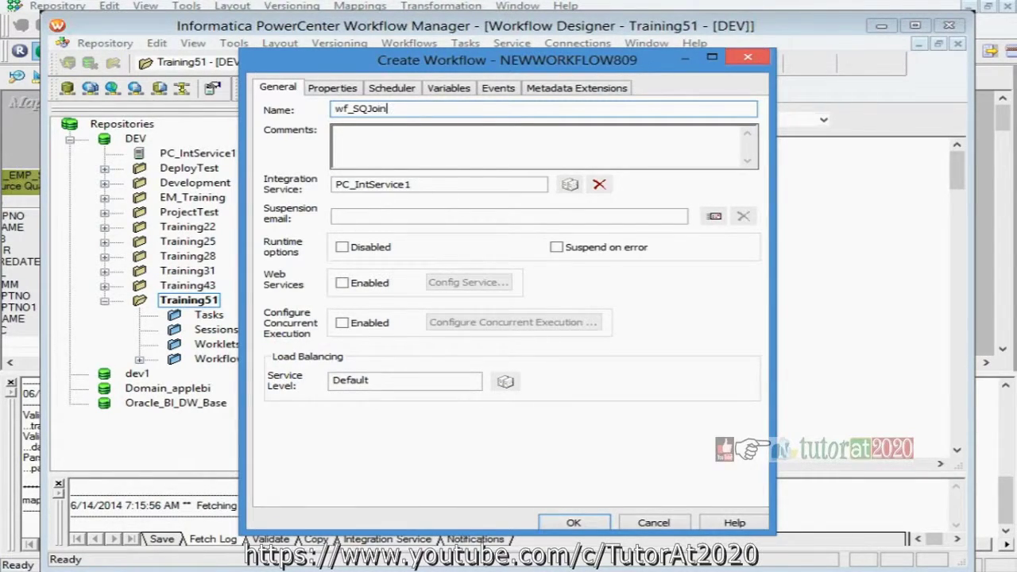
key(Return)
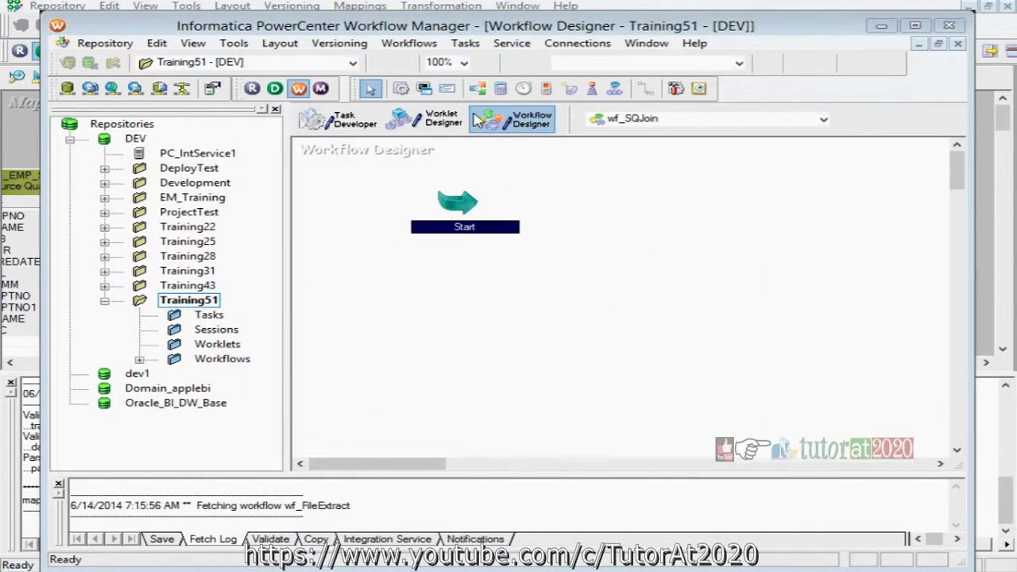
Create a session task named s_join in the workflow and associate it with the m_JoinSQ mapping.
click(465, 43)
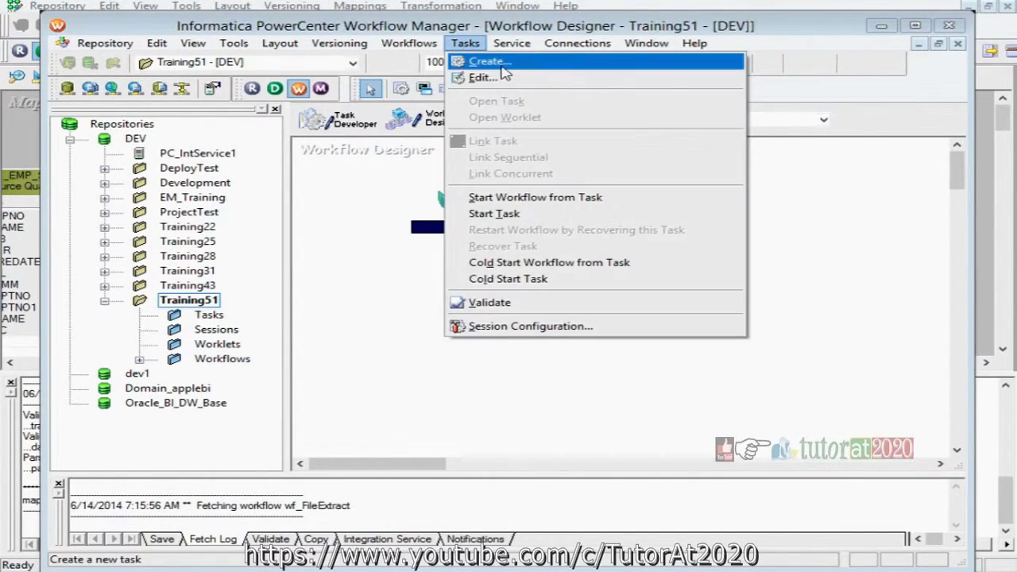
click(502, 62)
text(s_join)
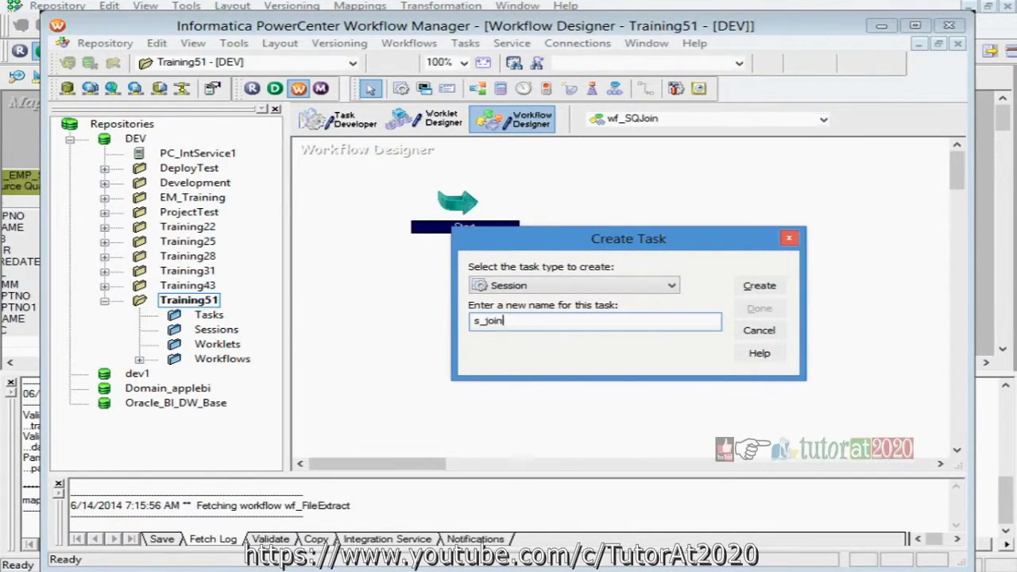
key(Return)
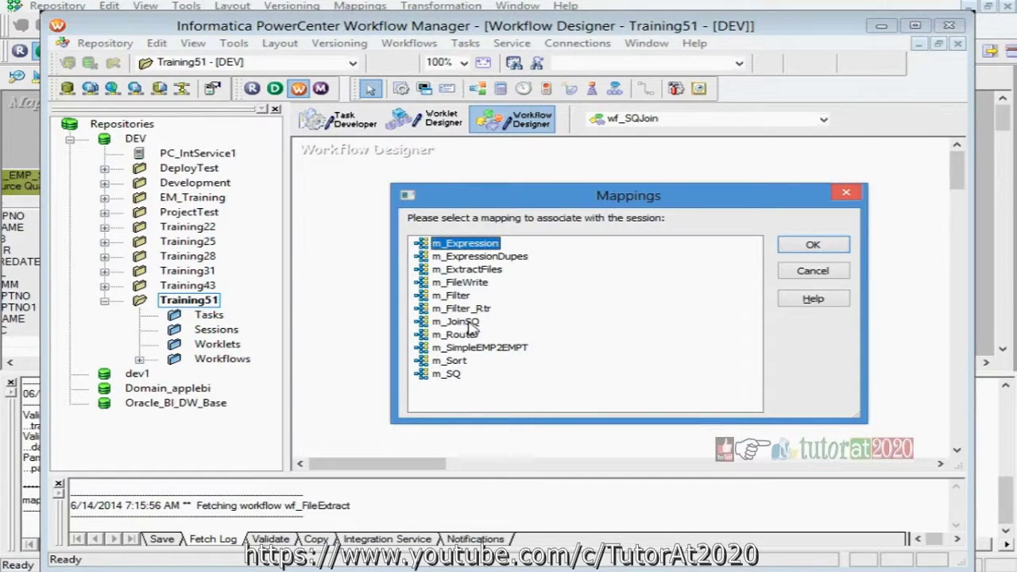
double_click(457, 322)
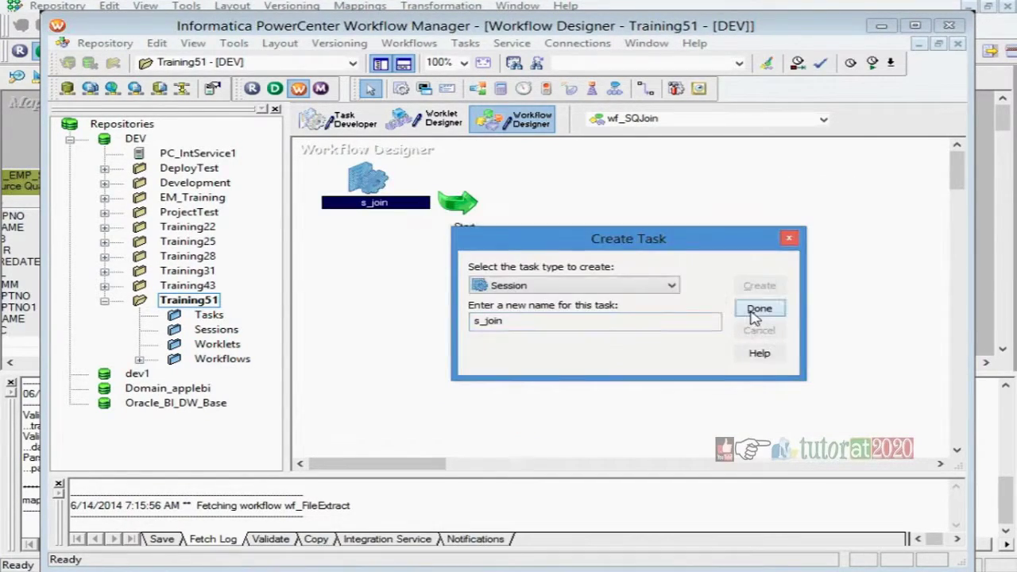
click(760, 307)
Move s_join to free space below and beyond the Start task and link Start to it.
drag(370, 181, 663, 274)
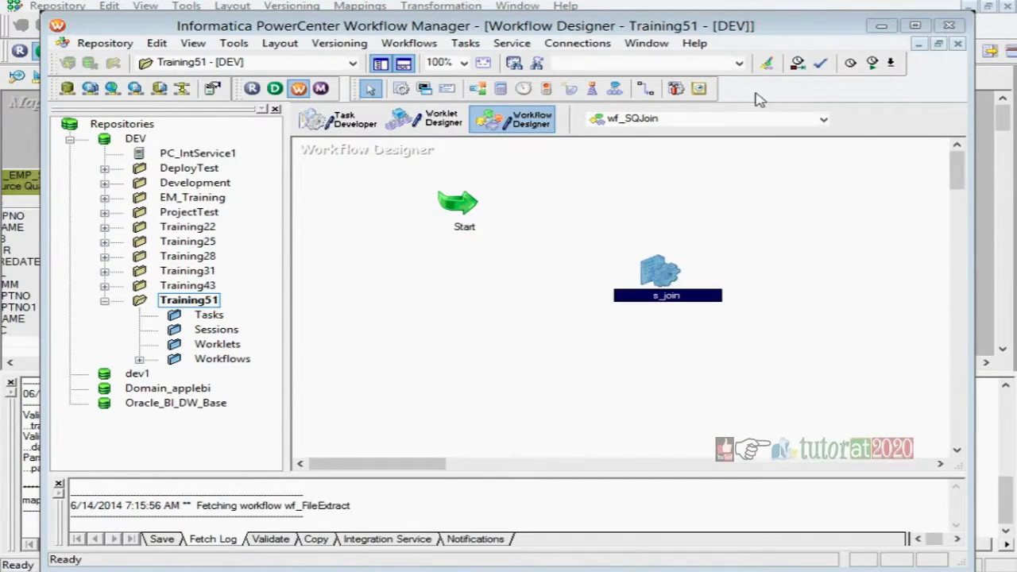
click(645, 88)
drag(461, 201, 635, 274)
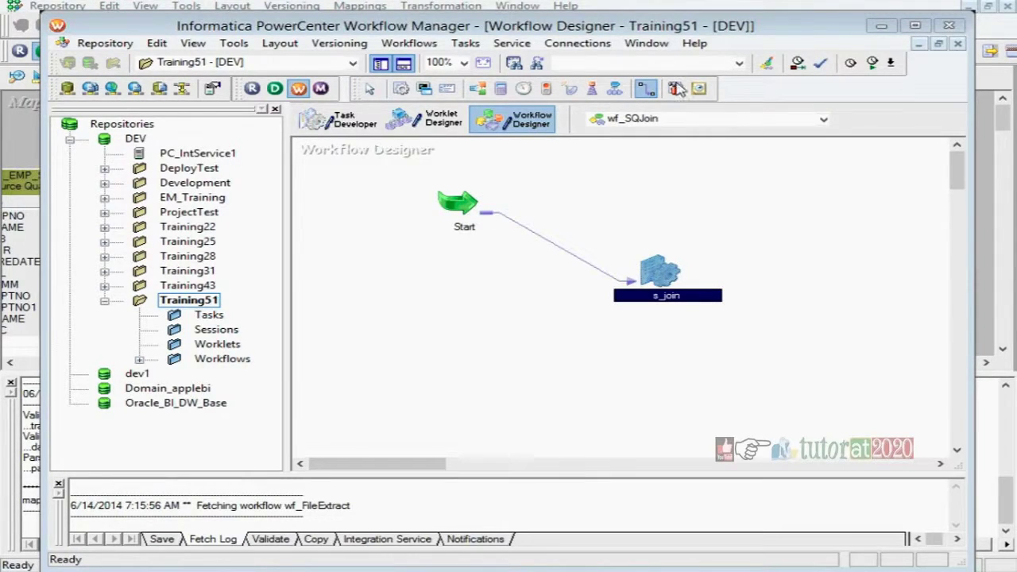
click(645, 88)
Open the mapping settings of the s_join session at the SQ_EMP_SRCINF51 source.
double_click(651, 274)
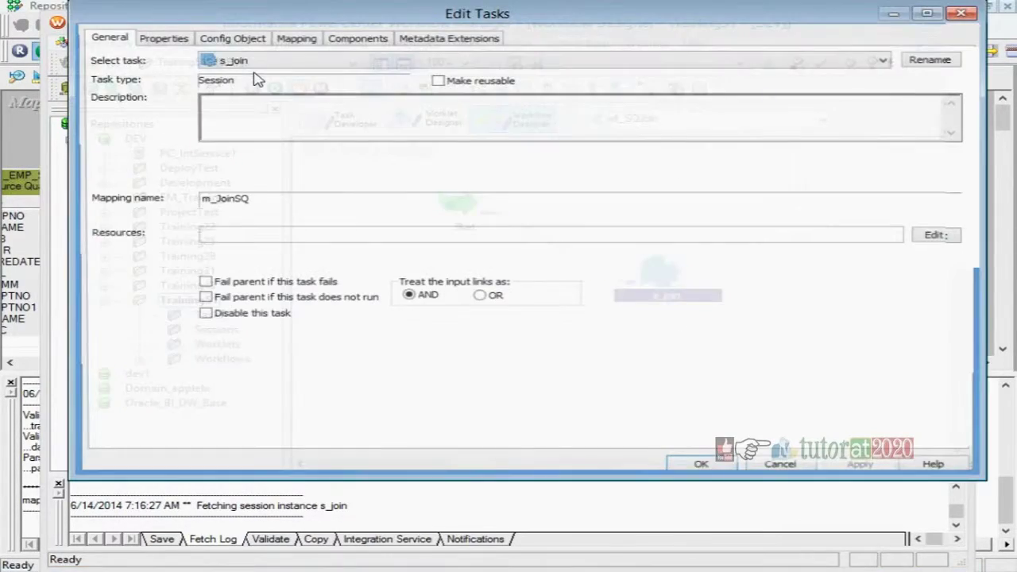
click(293, 38)
click(191, 166)
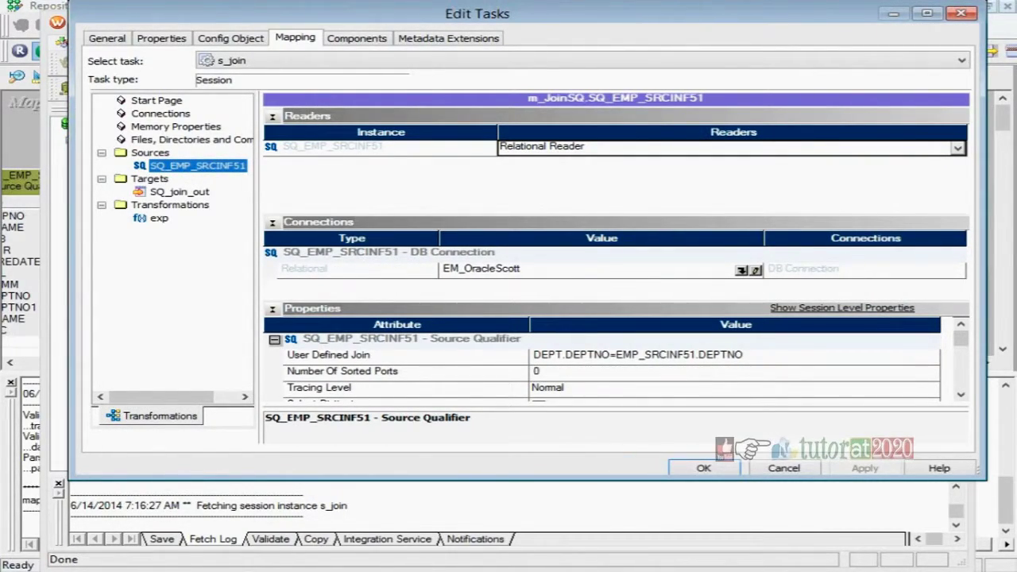
Switch to the m_JoinSQ mapping in Designer, hide the output and move the DEPT and EMP_SRCINF51 sources farther from the source qualifier.
key(alt+Tab)
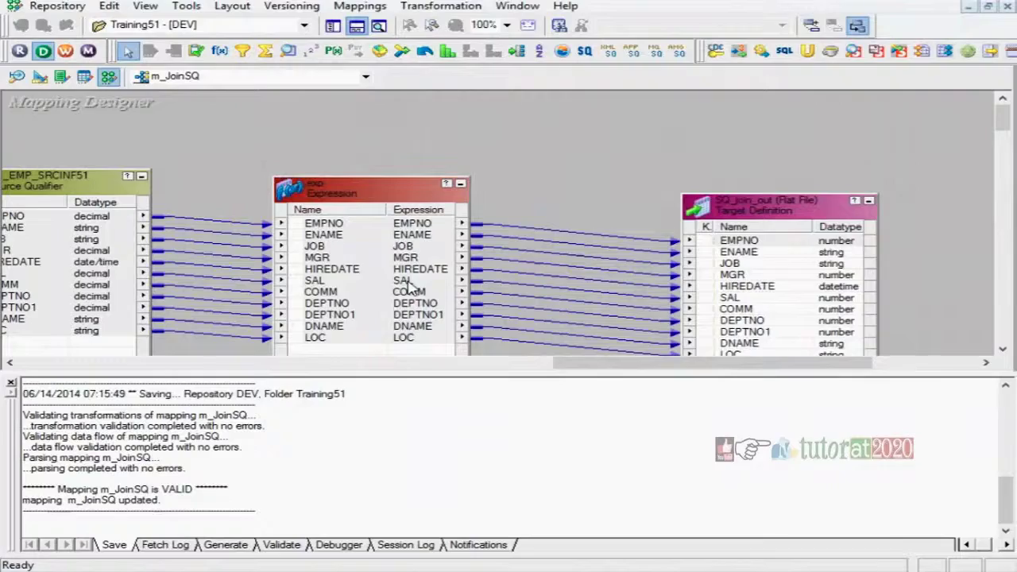
click(356, 30)
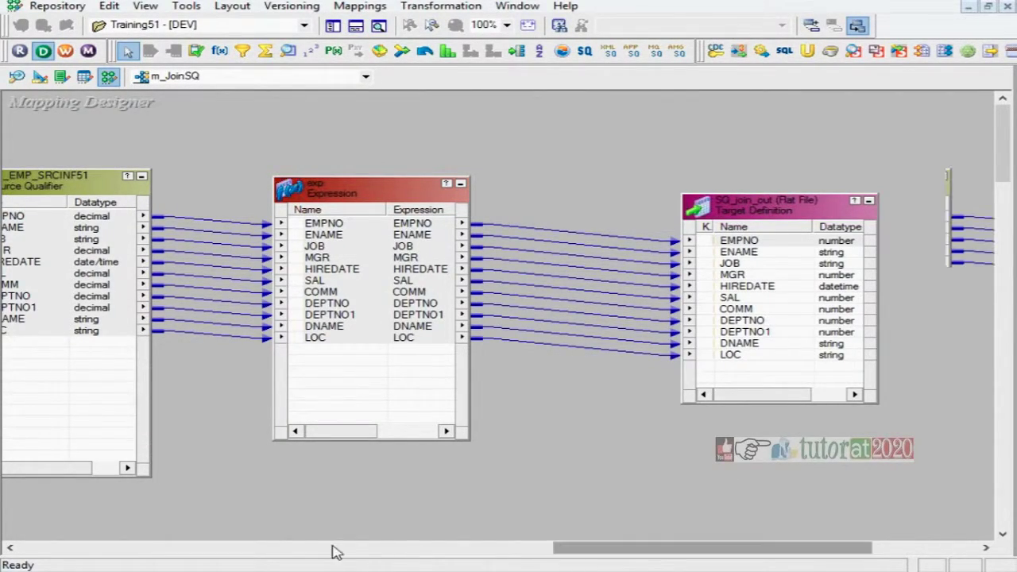
click(333, 547)
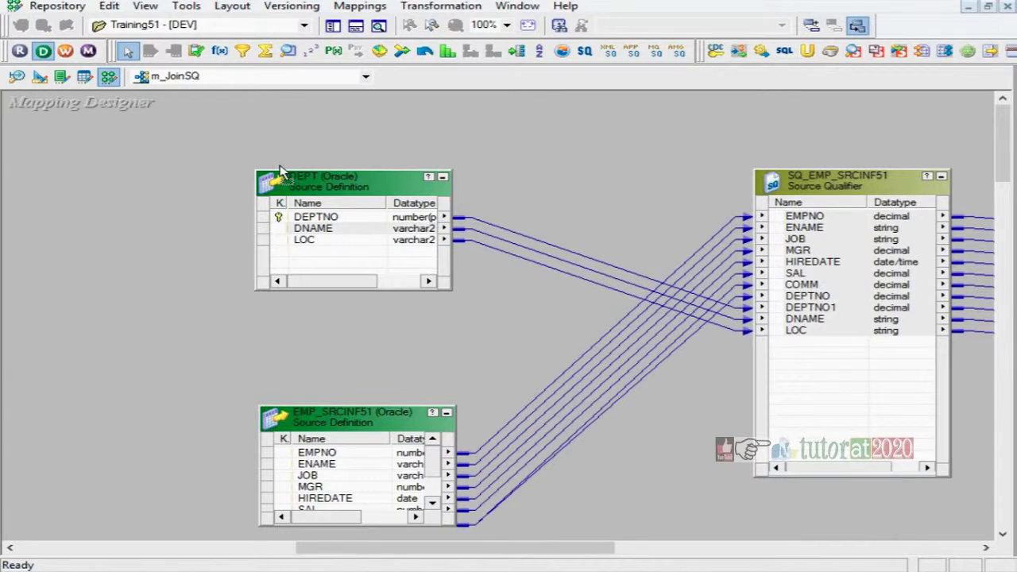
drag(279, 170, 193, 154)
drag(337, 423, 243, 383)
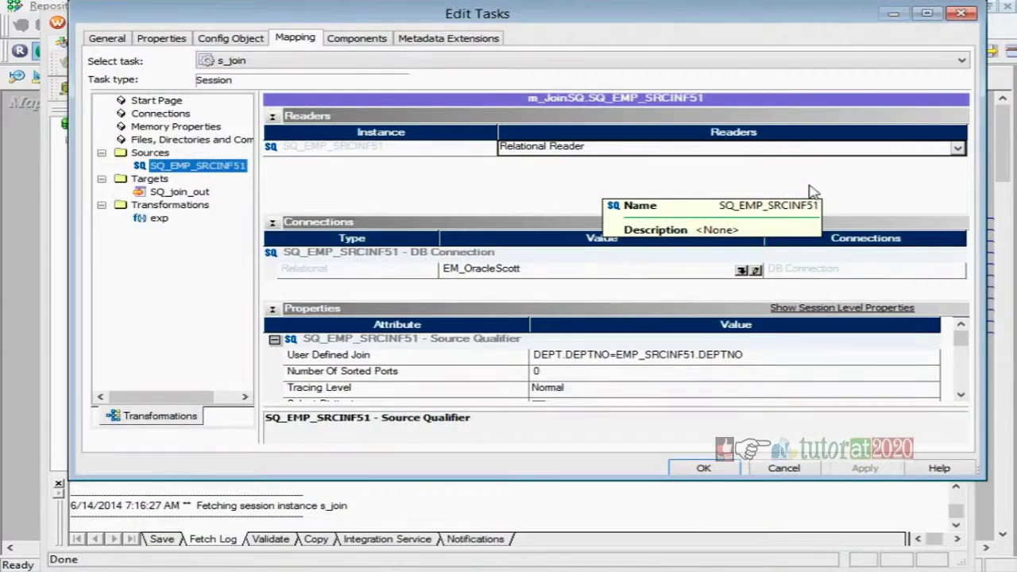
Return to the s_join session settings and set the SQ_EMP_SRCINF51 database connection to InfOraScott51.
click(740, 271)
click(441, 279)
click(642, 154)
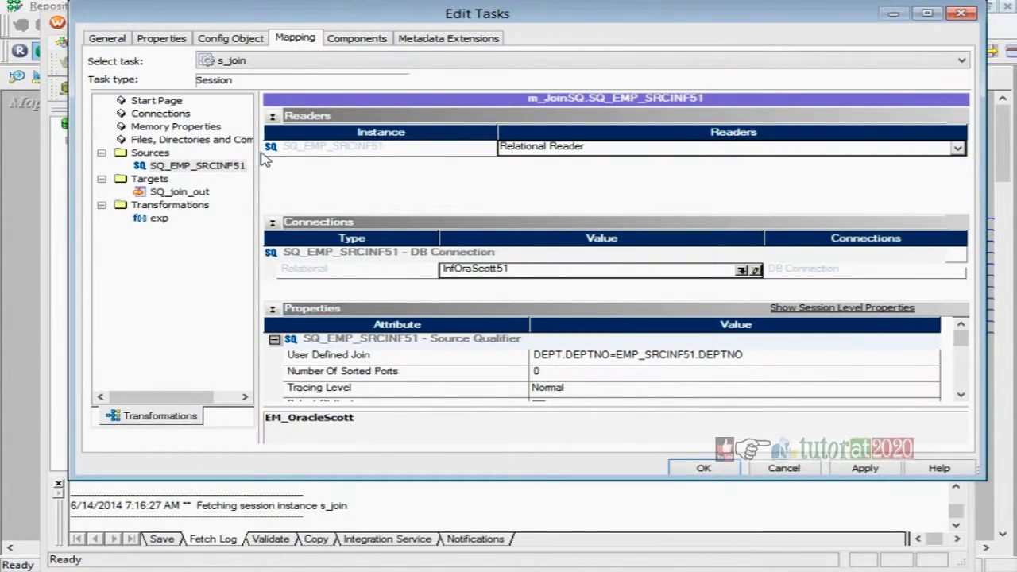
Choose a header option for the session's SQ_join_out target, set its output filename to sq_join_out.csv and apply the session changes.
click(179, 192)
click(659, 347)
click(604, 355)
click(959, 377)
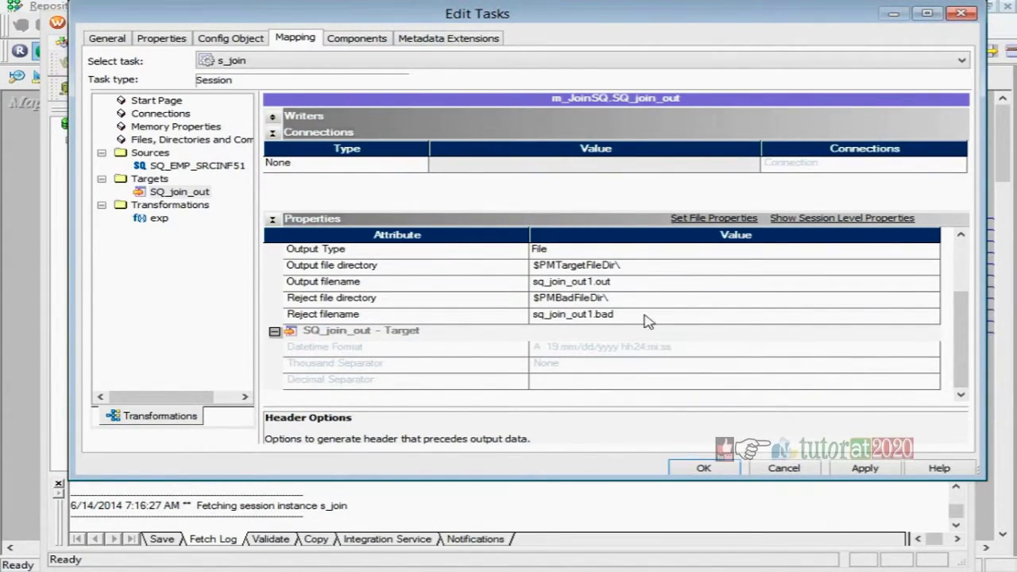
click(567, 282)
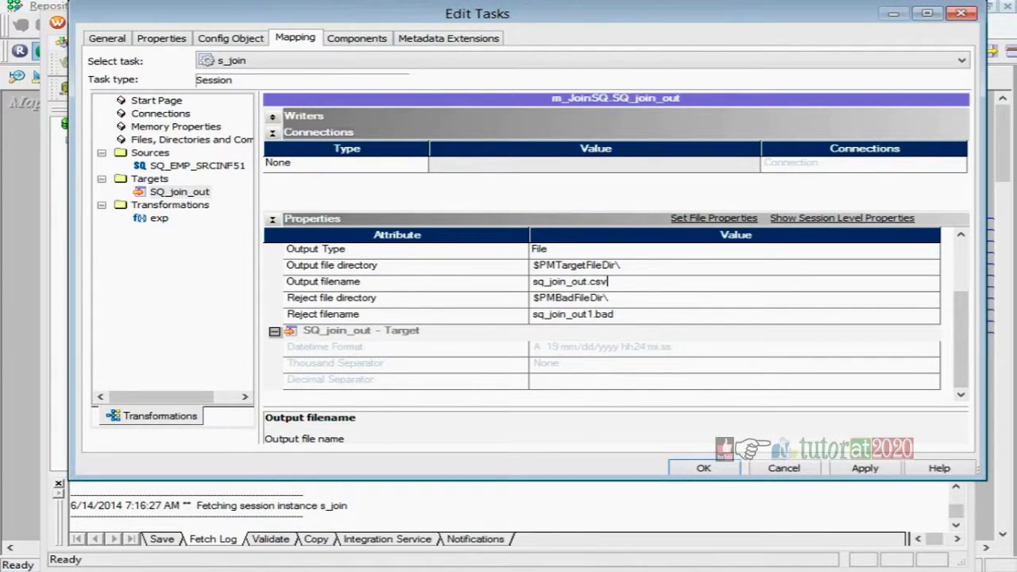
click(864, 467)
click(728, 472)
Save the wf_SQJoin workflow to the repository and start it.
key(ctrl+s)
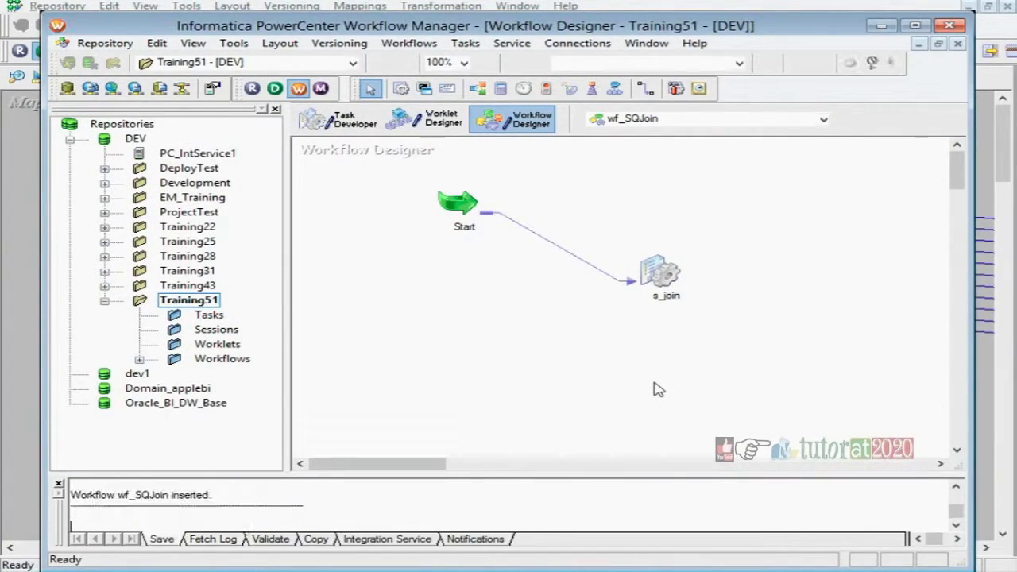
key(ctrl+s)
click(675, 346)
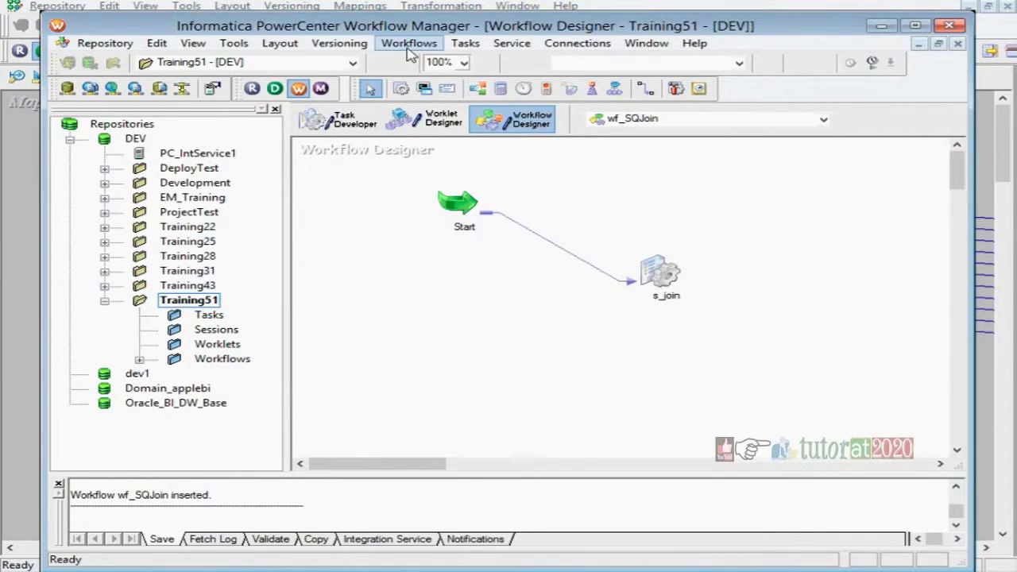
click(408, 43)
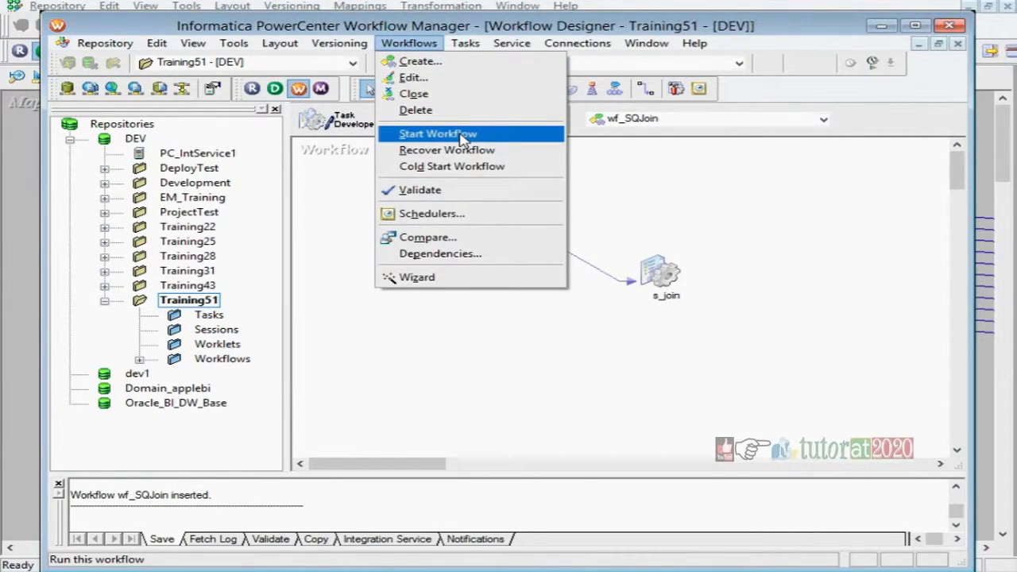
click(463, 135)
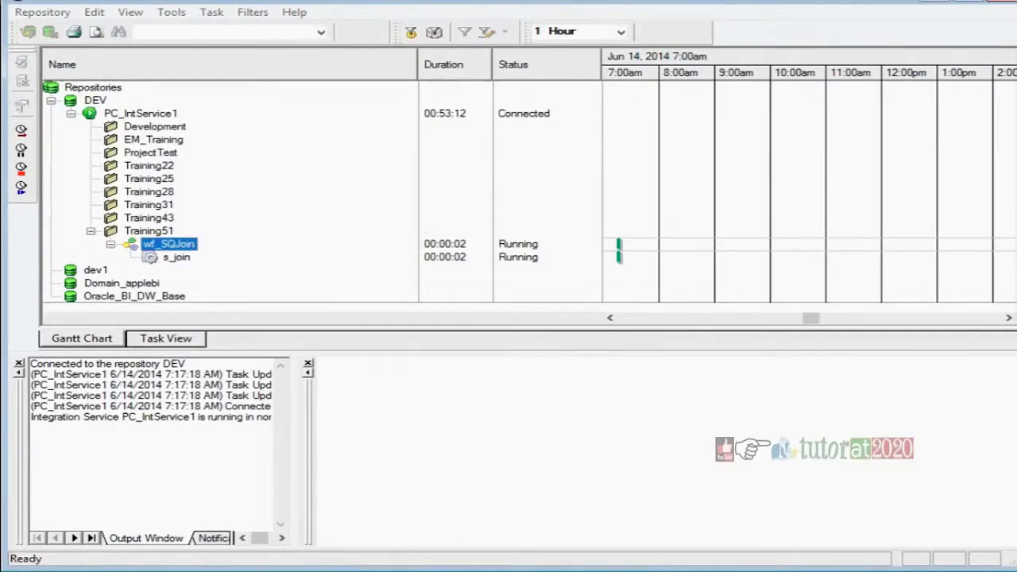
Open sq_join_out from C:\Informatica\9.1.0\server\infa_shared\TgtFiles using a new File Explorer window.
right_click(24, 566)
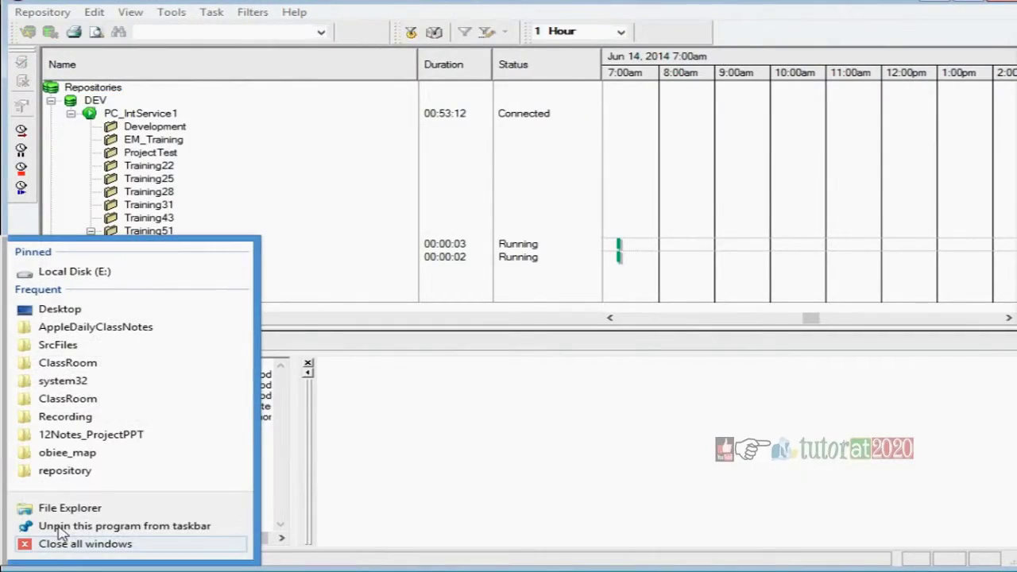
click(70, 508)
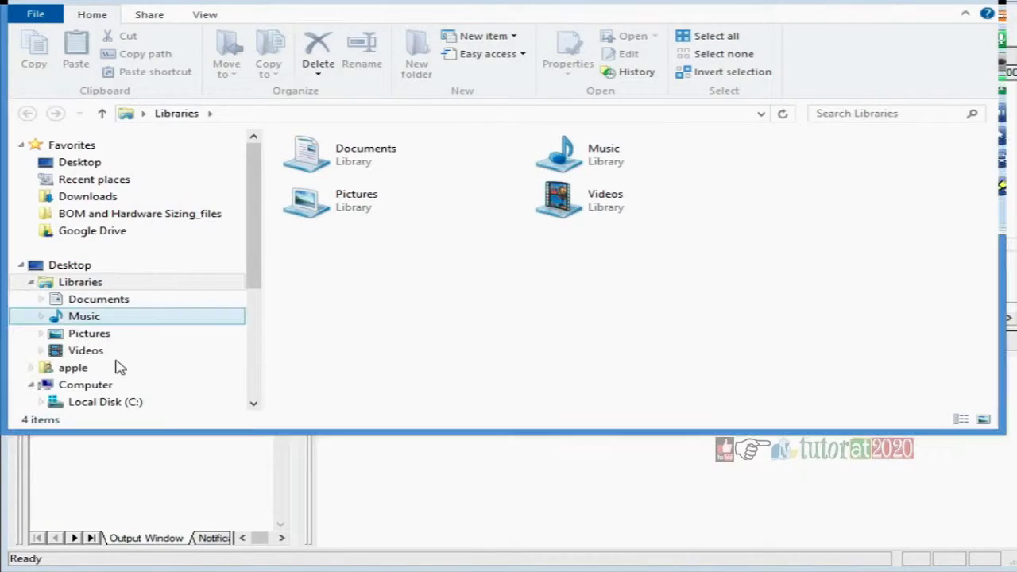
click(105, 402)
double_click(329, 232)
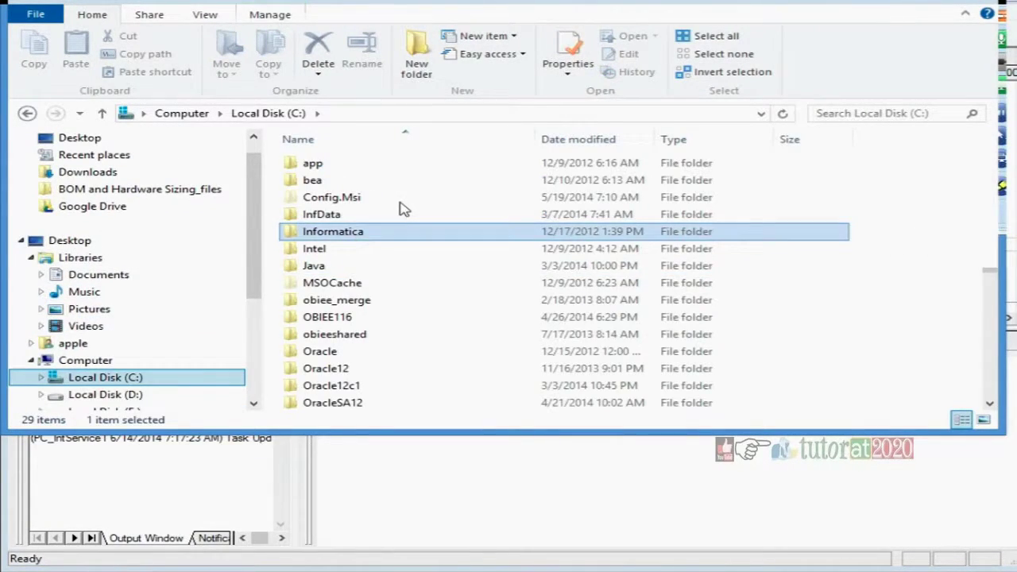
double_click(377, 171)
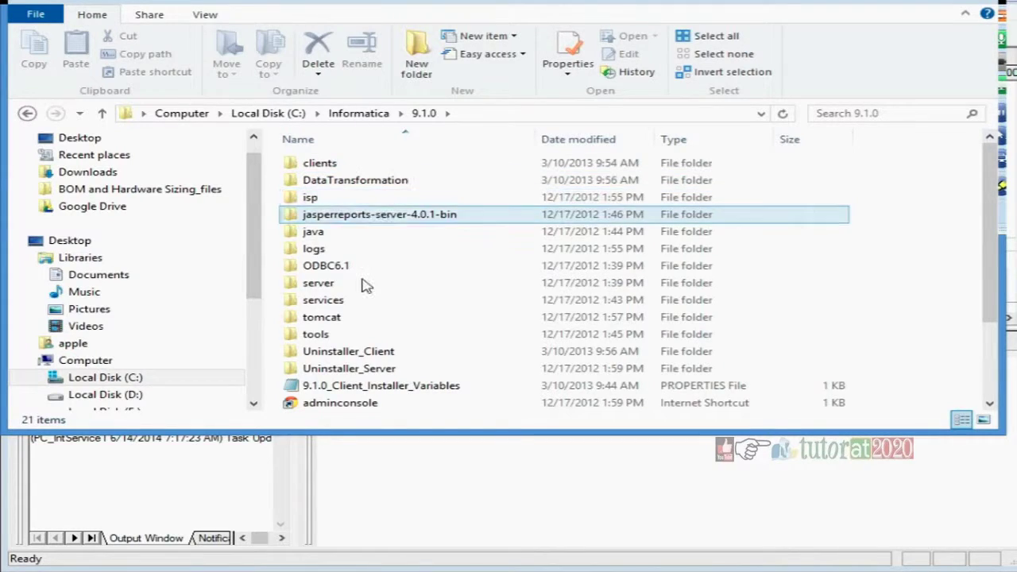
click(363, 284)
key(Return)
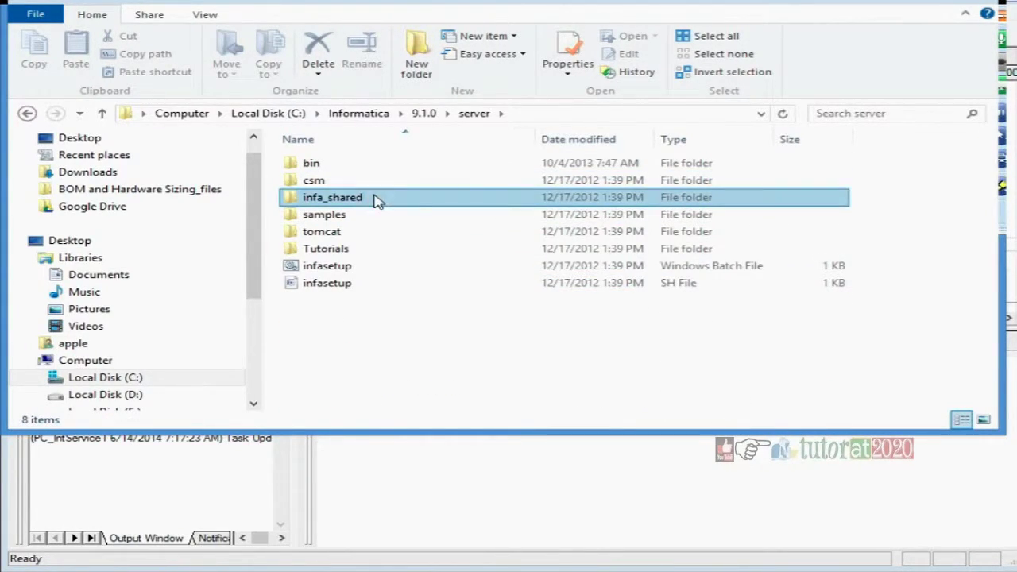
double_click(375, 197)
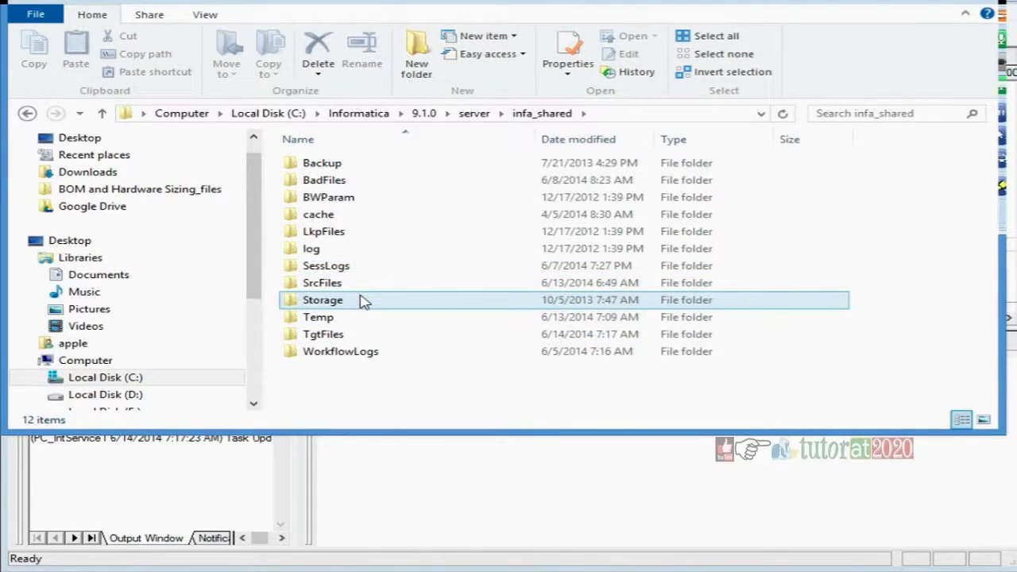
double_click(358, 335)
click(348, 216)
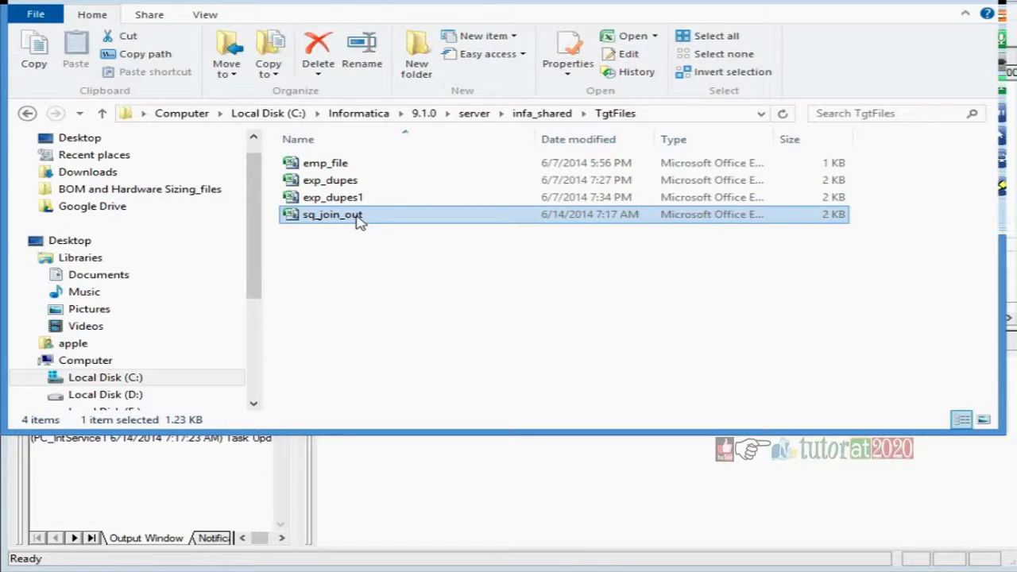
double_click(358, 214)
Examine the employee and department columns of the joined rows in sq_join_out.csv, and close the file without saving.
drag(342, 156, 421, 156)
drag(72, 189, 794, 437)
click(938, 340)
drag(740, 157, 831, 159)
click(703, 206)
drag(660, 190, 517, 434)
drag(58, 173, 878, 434)
click(1007, 13)
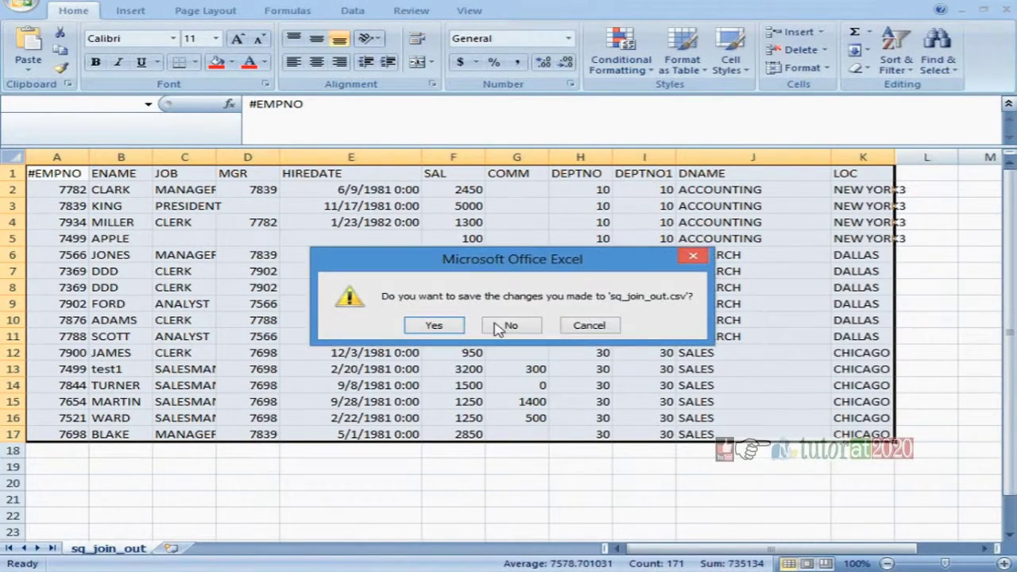
click(506, 322)
Return to Workflow Monitor and review the session log of s_join at full window size.
key(alt+Tab)
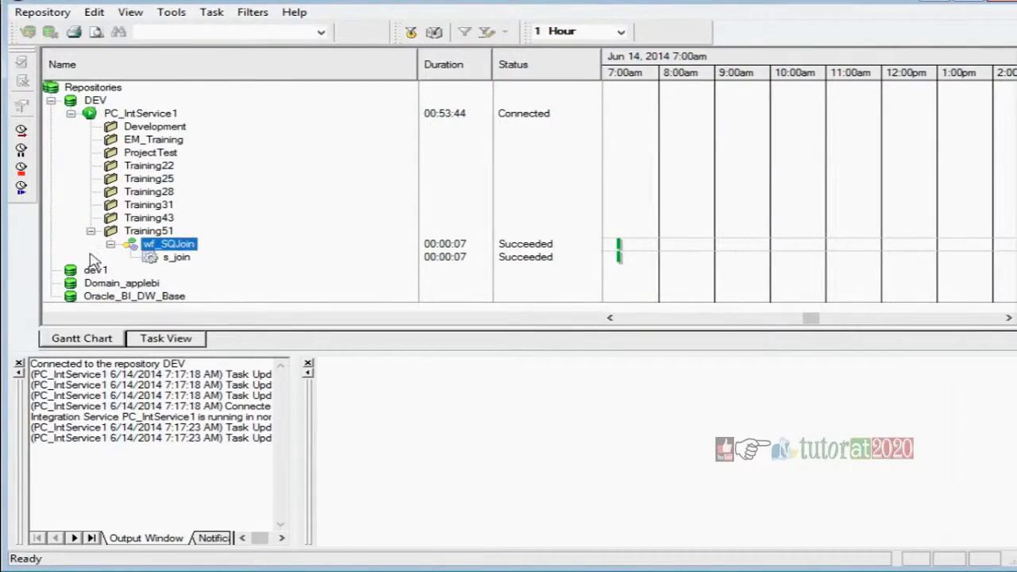
click(177, 259)
right_click(180, 267)
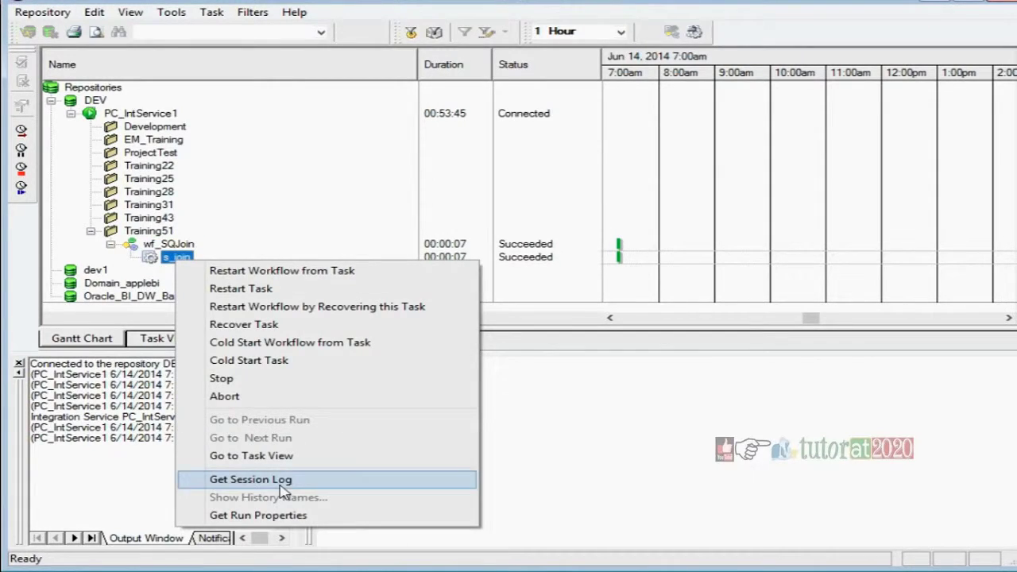
click(231, 480)
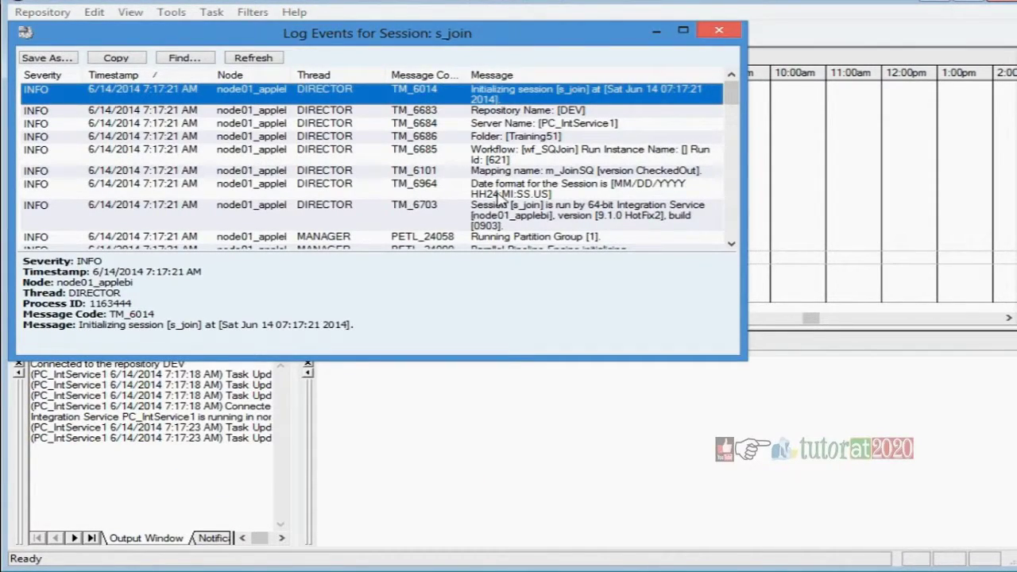
double_click(469, 36)
click(556, 236)
scroll(572, 270, down, 9)
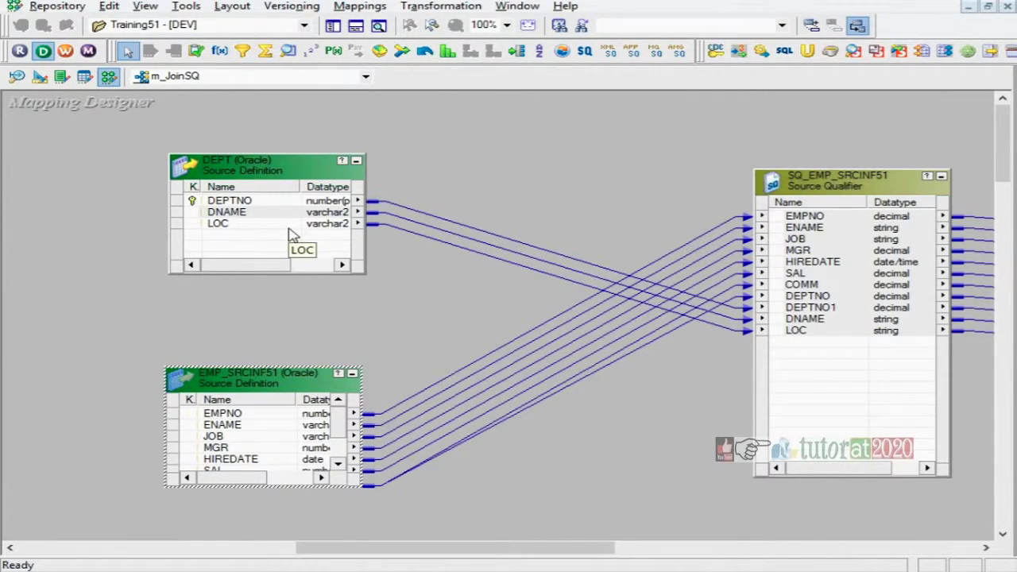
Open the SQ_EMP_SRCINF51 Source Qualifier's Sql Query property in Designer and generate its default SQL.
double_click(846, 195)
click(315, 26)
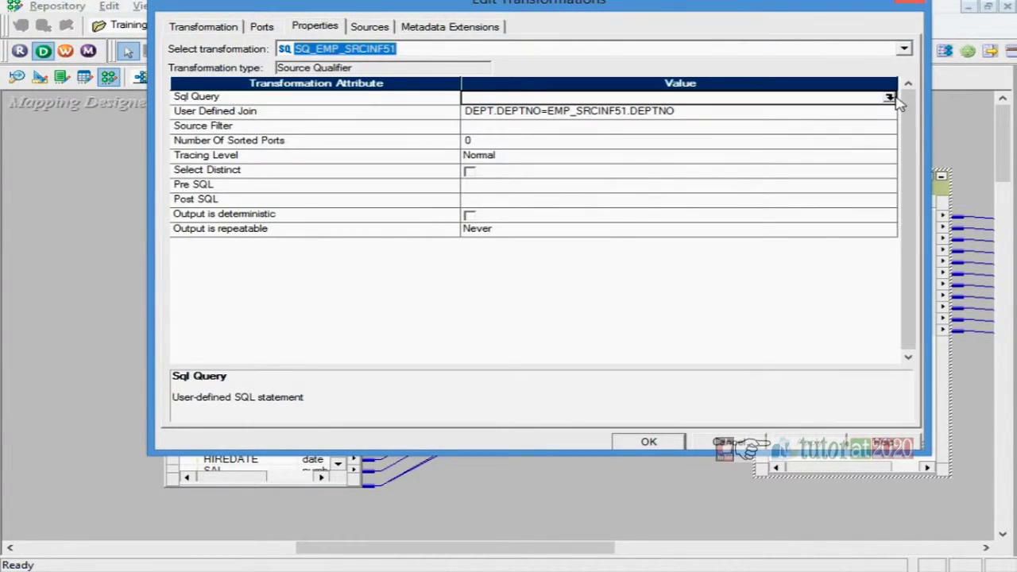
click(889, 98)
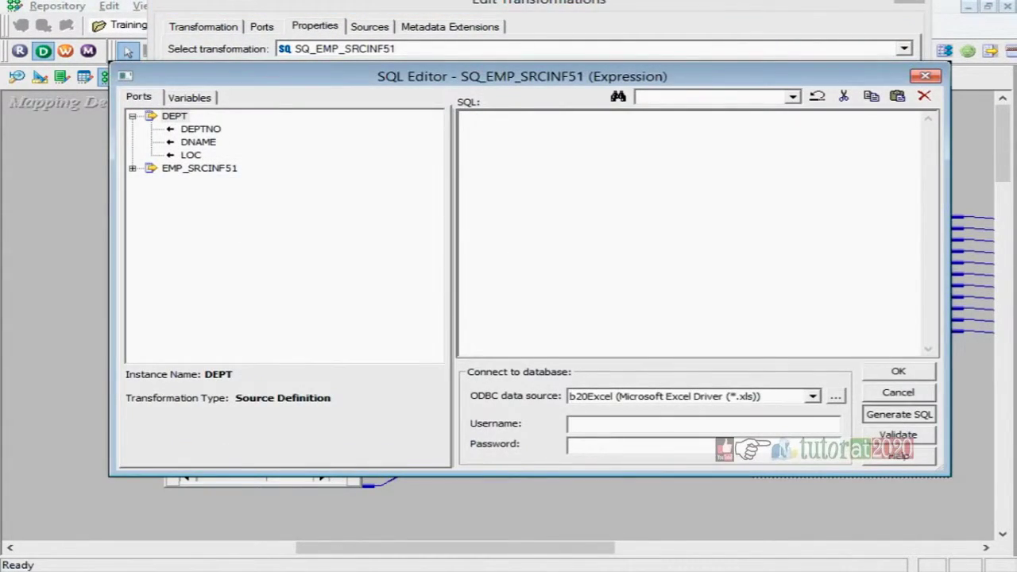
click(897, 413)
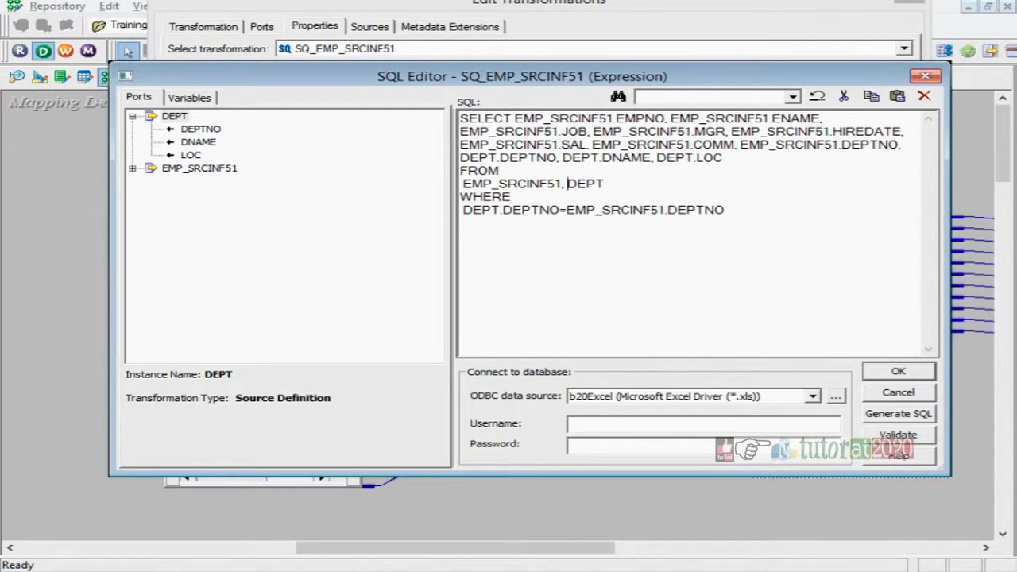
Change the query to EMP_SRCINF51 FULL OUTER JOIN DEPT ON (DEPT.DEPTNO=EMP_SRCINF51.DEPTNO) and accept the SQL.
key(BackSpace)
text(LEFT O)
text(U)
key(BackSpace)
key(BackSpace)
key(BackSpace)
key(BackSpace)
key(BackSpace)
key(BackSpace)
key(BackSpace)
text(FULL OUTER JOIN)
key(BackSpace)
key(BackSpace)
key(BackSpace)
key(BackSpace)
key(BackSpace)
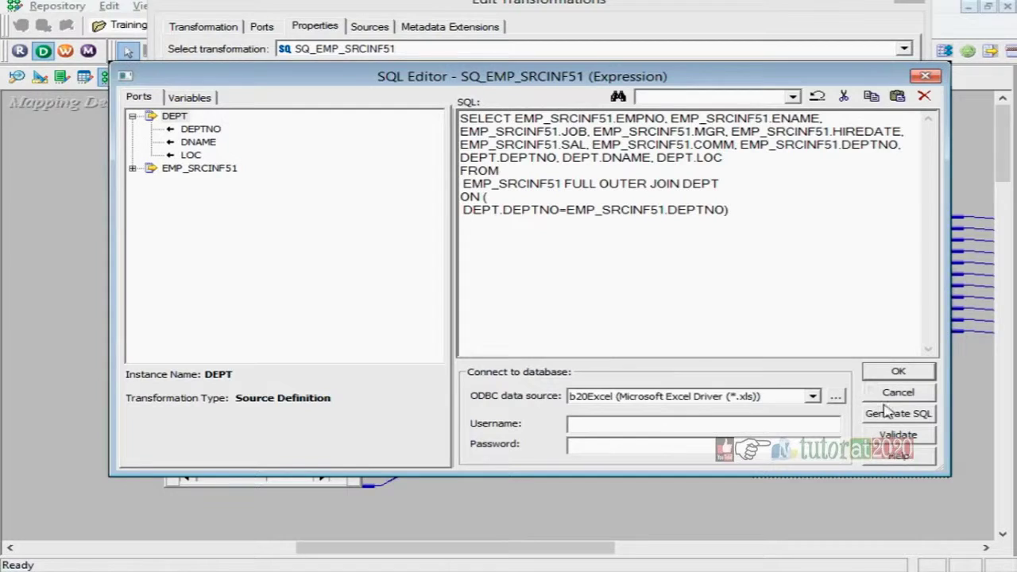
click(895, 371)
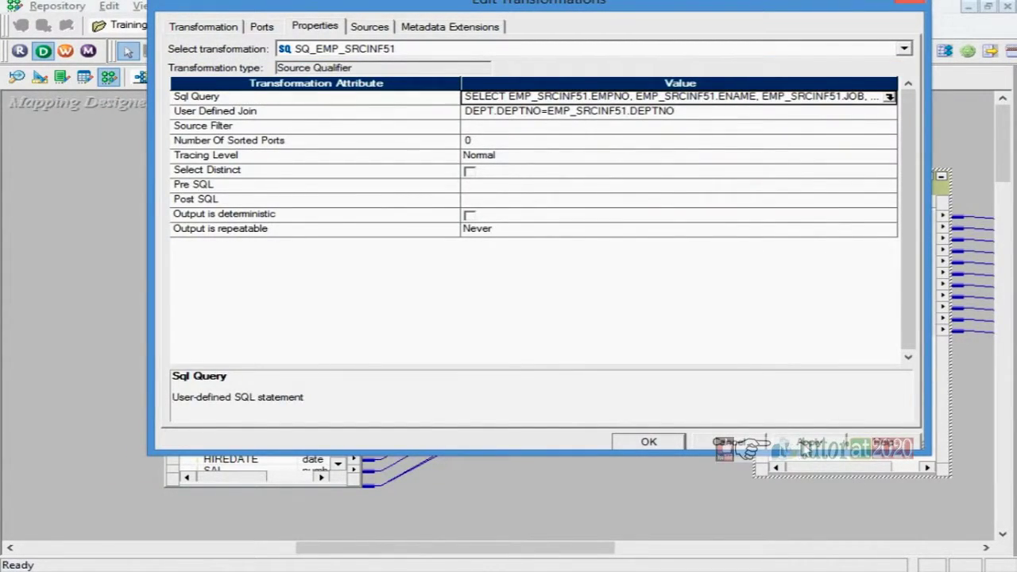
Compare the columns selected in the SQL query with the order of the Source Qualifier's ports.
click(888, 96)
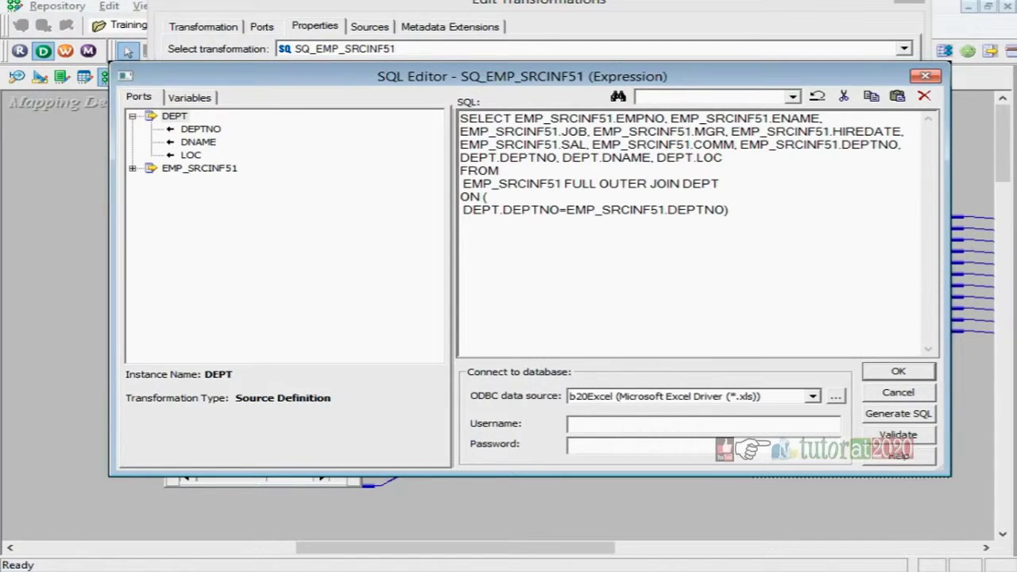
drag(513, 118, 665, 119)
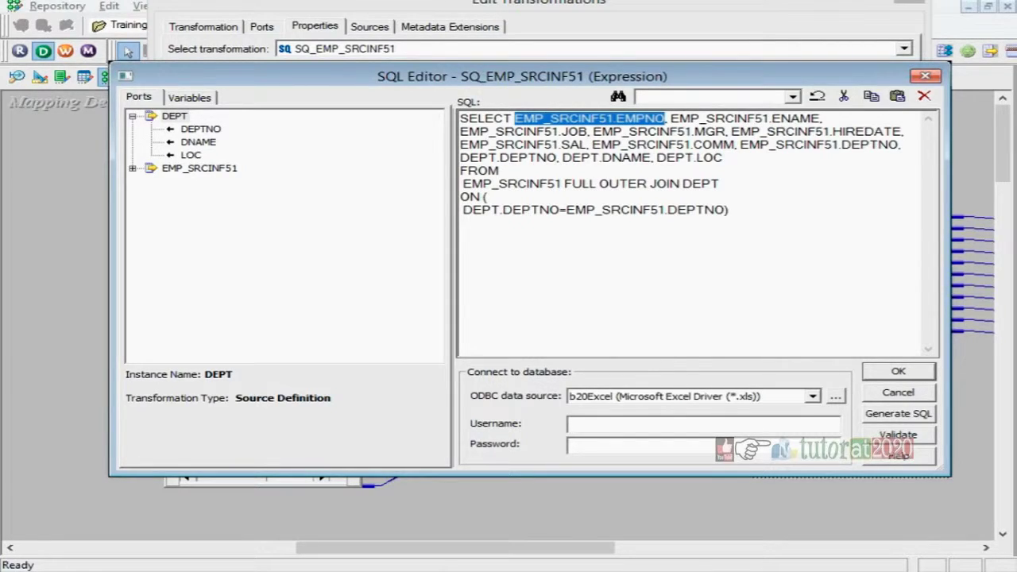
click(513, 118)
drag(513, 118, 724, 157)
click(650, 158)
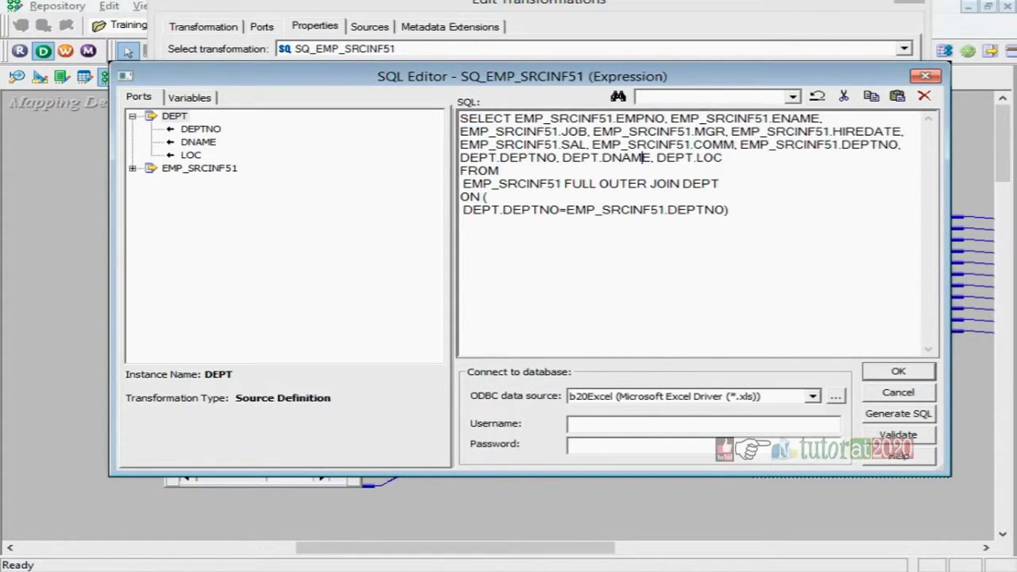
drag(513, 118, 656, 118)
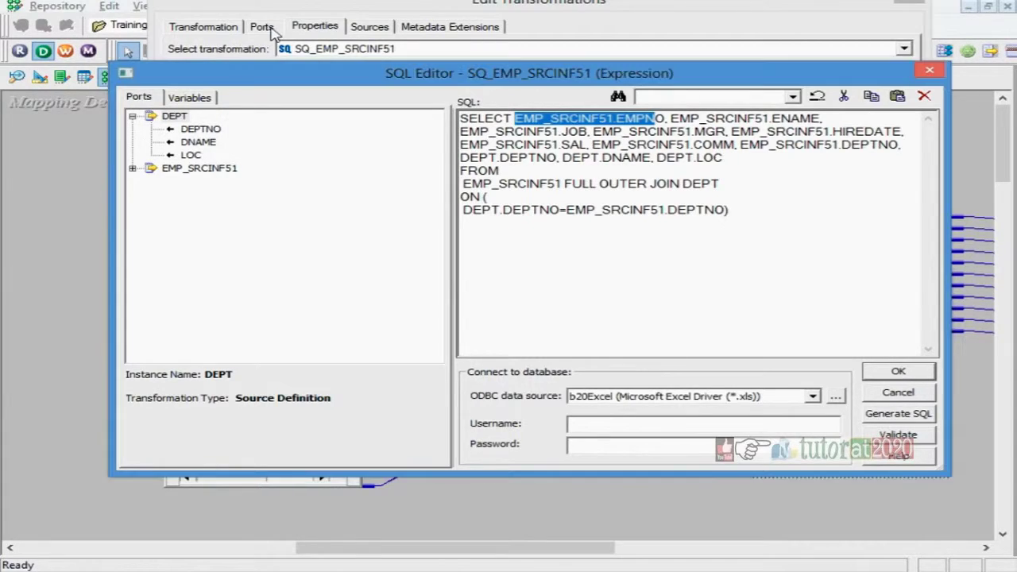
click(898, 374)
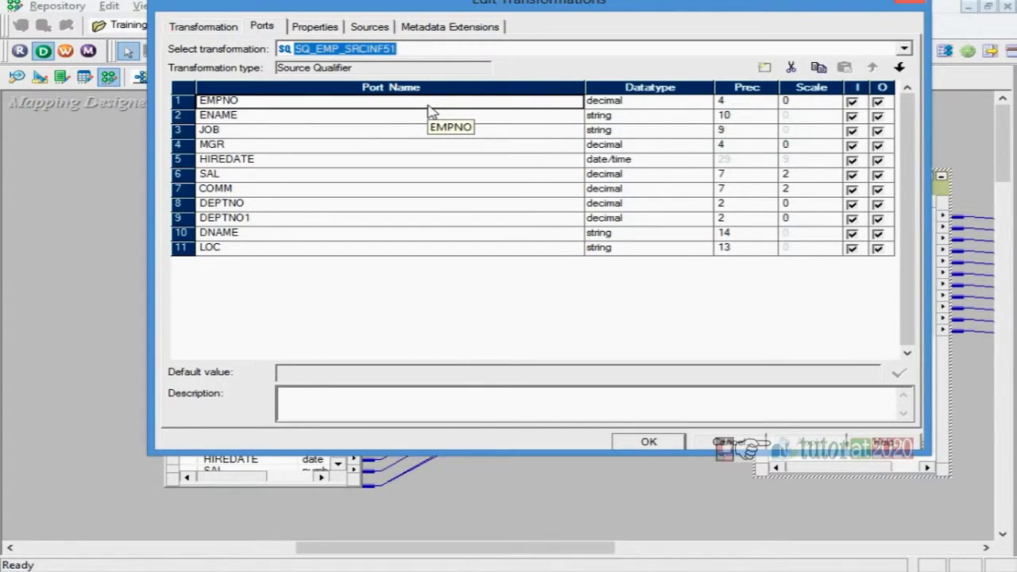
click(260, 120)
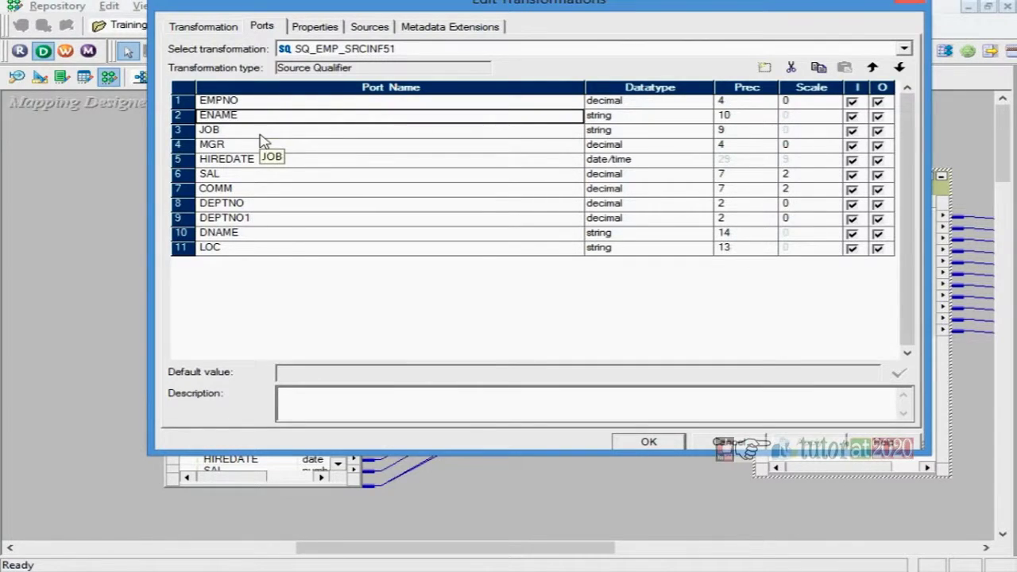
Recheck the query's column list from EMP_SRCINF51.EMPNO to DEPT.LOC against the Source Qualifier's first and last ports.
click(314, 26)
click(889, 96)
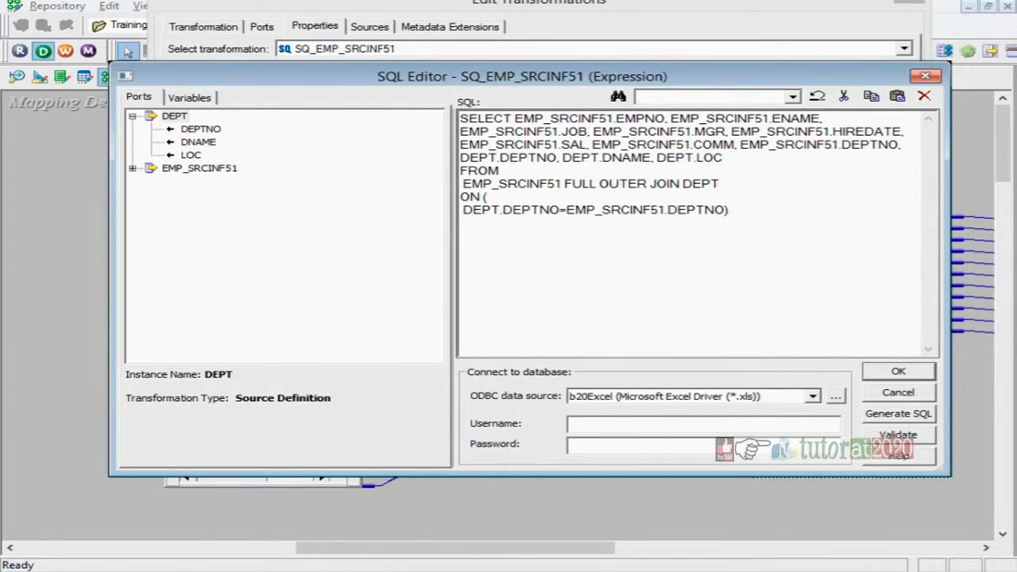
drag(724, 158, 654, 157)
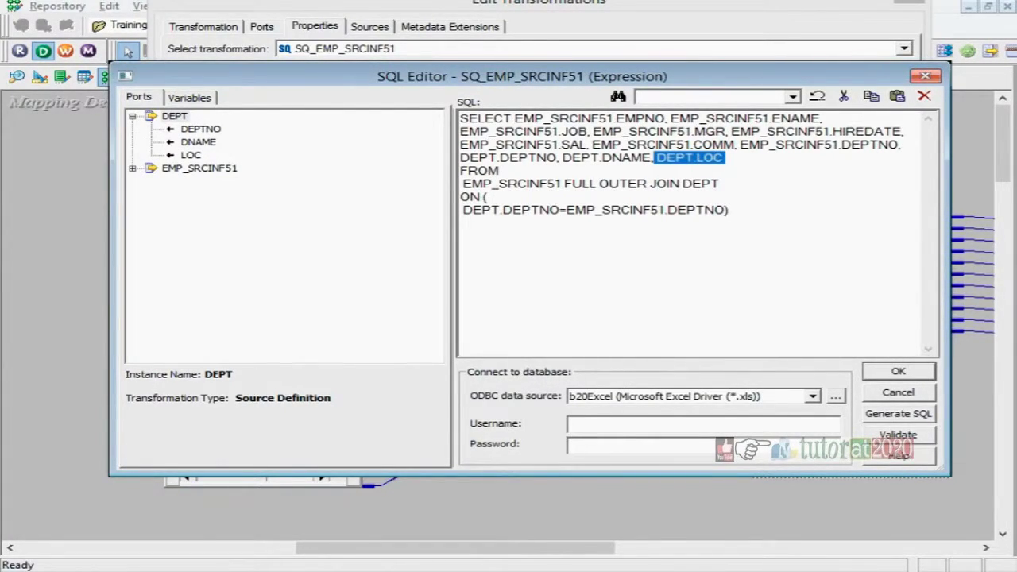
click(513, 118)
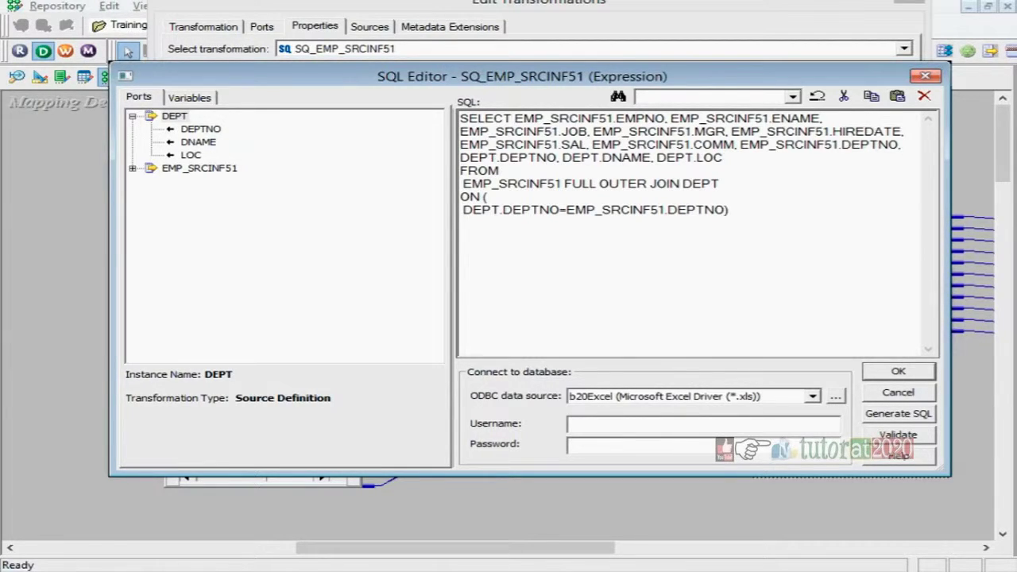
click(927, 77)
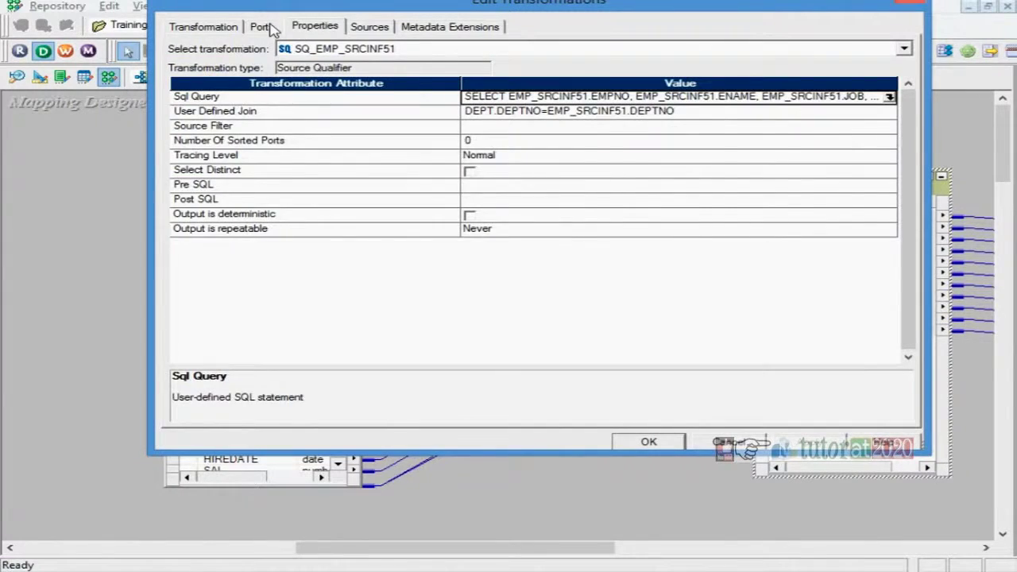
click(261, 26)
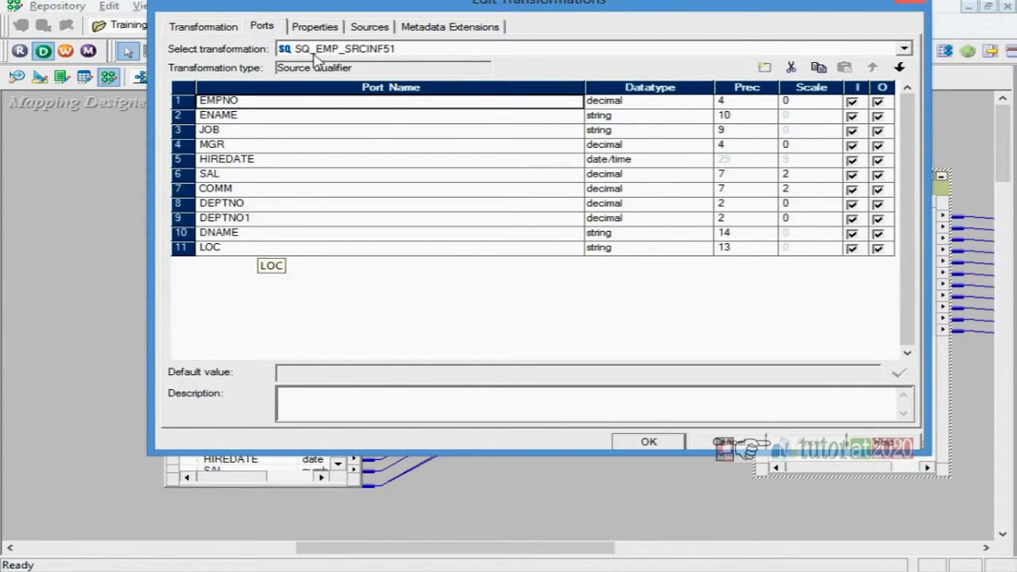
Review the SQL query once more, accept it and confirm the SQ_EMP_SRCINF51 transformation edits.
click(327, 27)
click(888, 97)
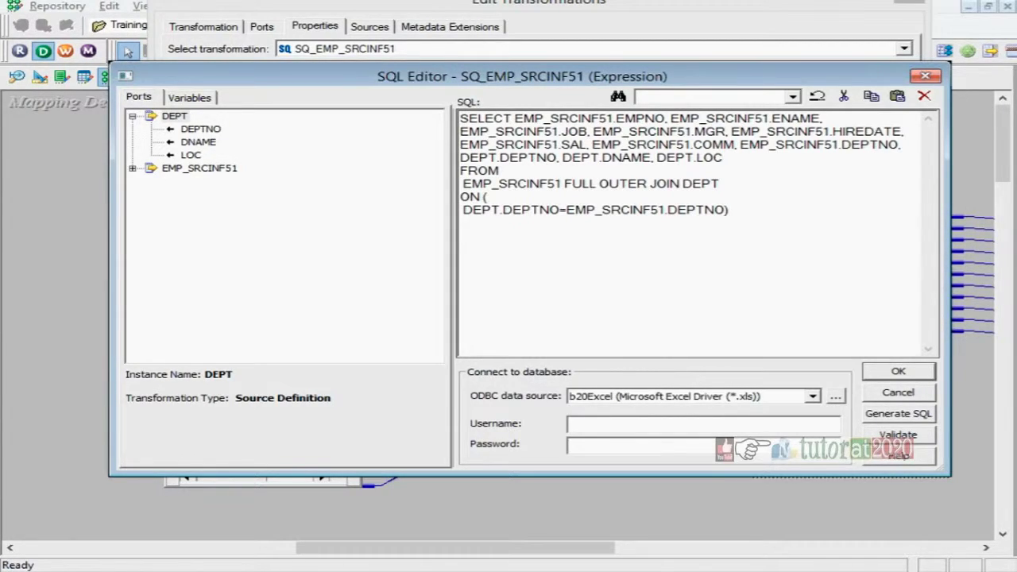
click(898, 373)
click(649, 441)
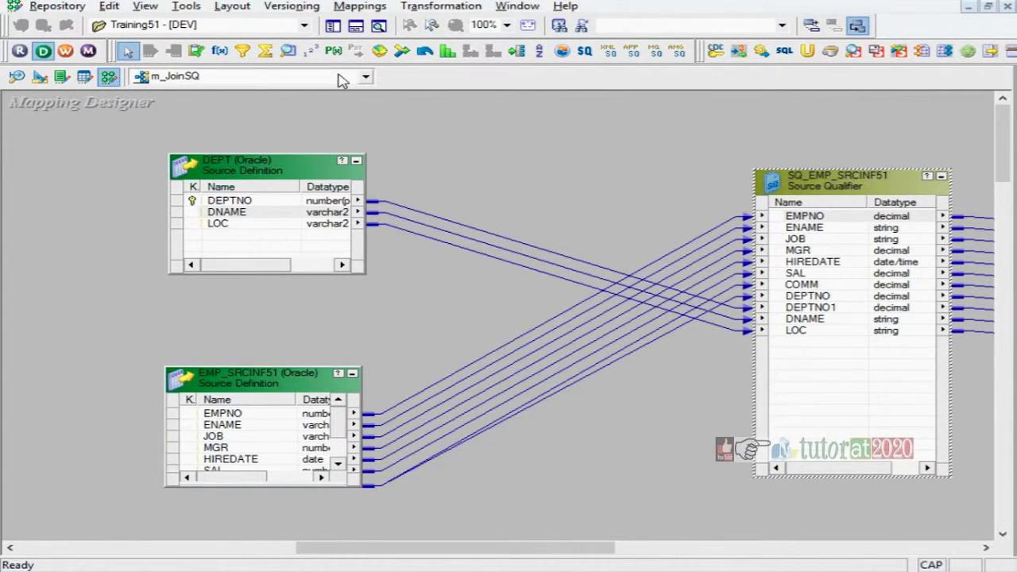
Show the repository navigator and check the source definitions available in the Training51 folder.
click(334, 25)
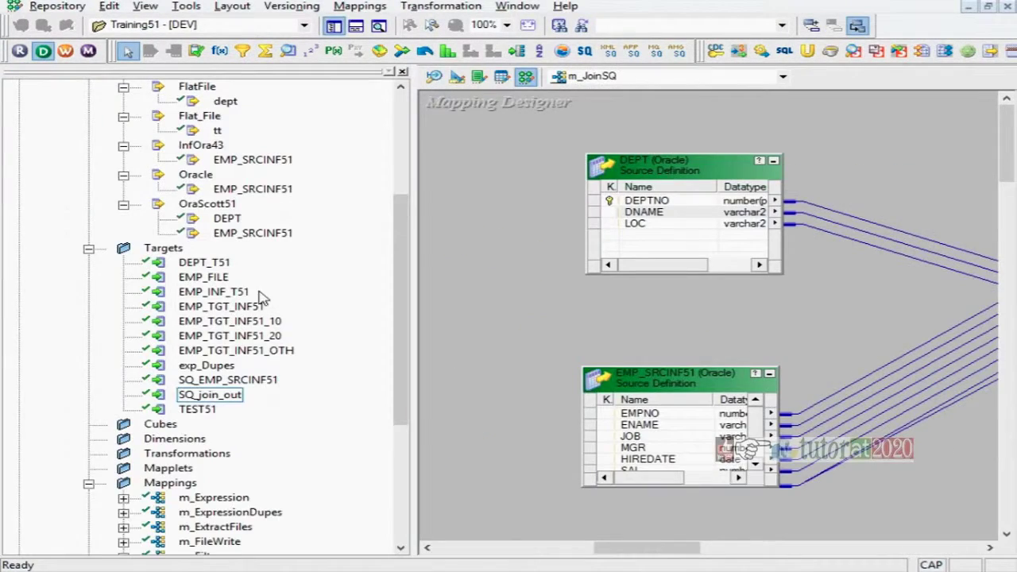
click(227, 308)
scroll(245, 231, up, 2)
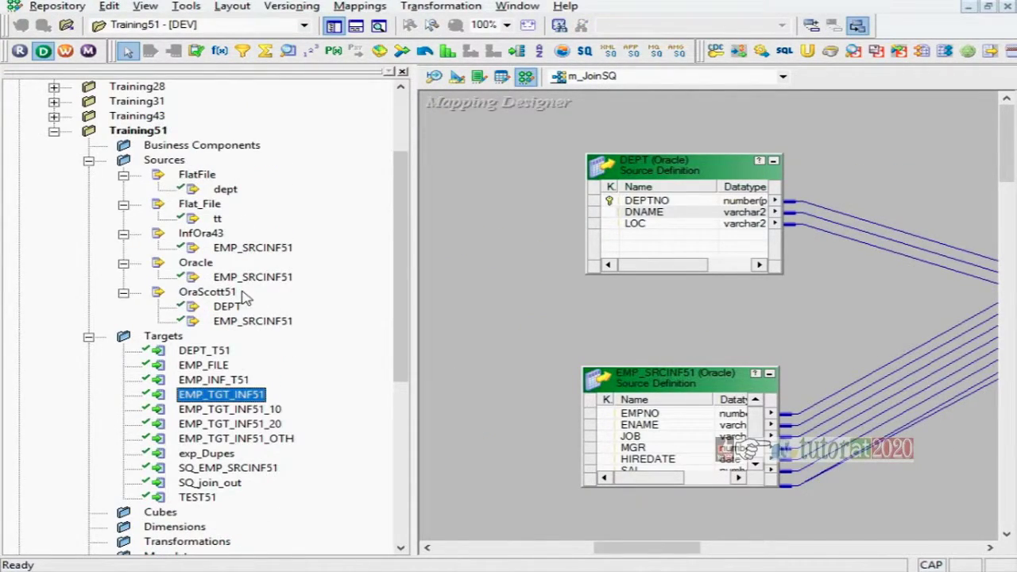
click(250, 253)
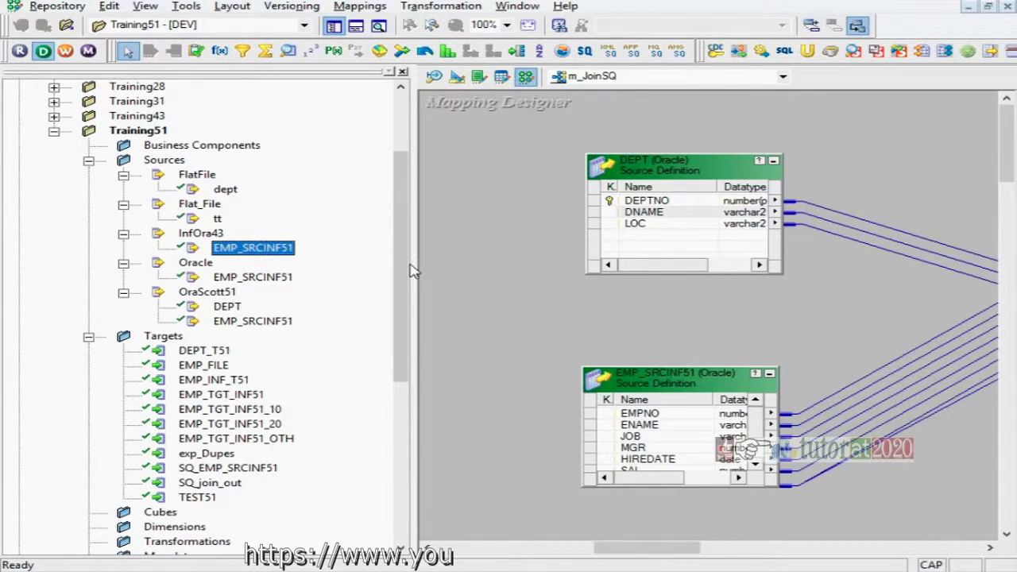
In the Source Analyzer, start a database import from OraScott51 with the table search EMP, connect and expand the table list.
click(434, 77)
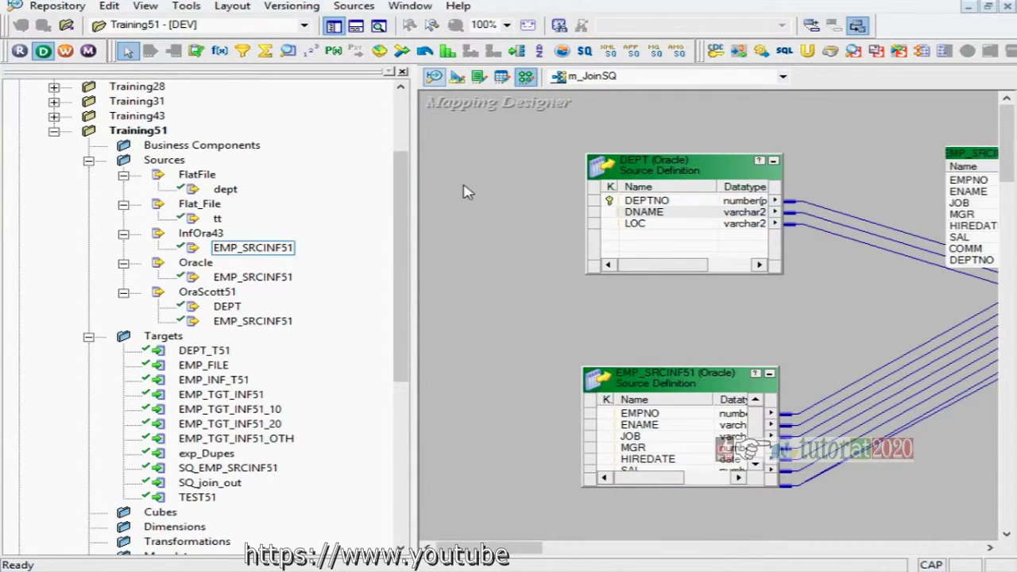
click(354, 7)
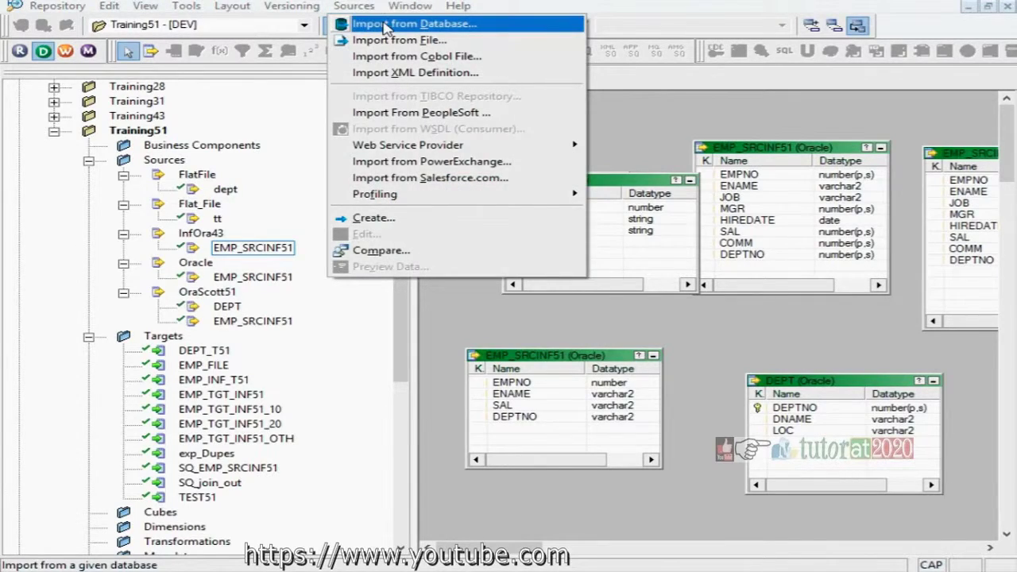
click(435, 23)
click(556, 324)
text(EMP)
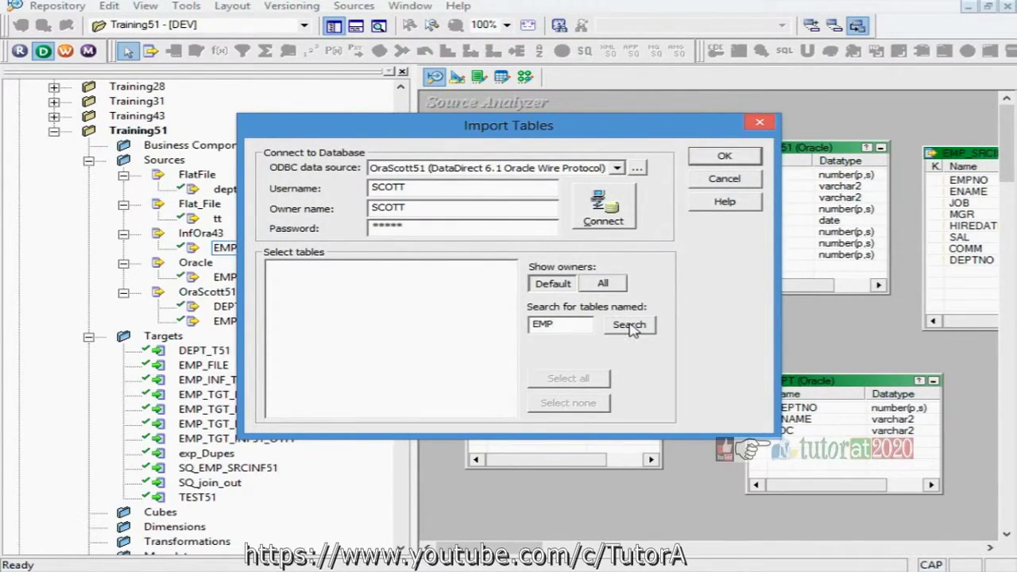
click(630, 324)
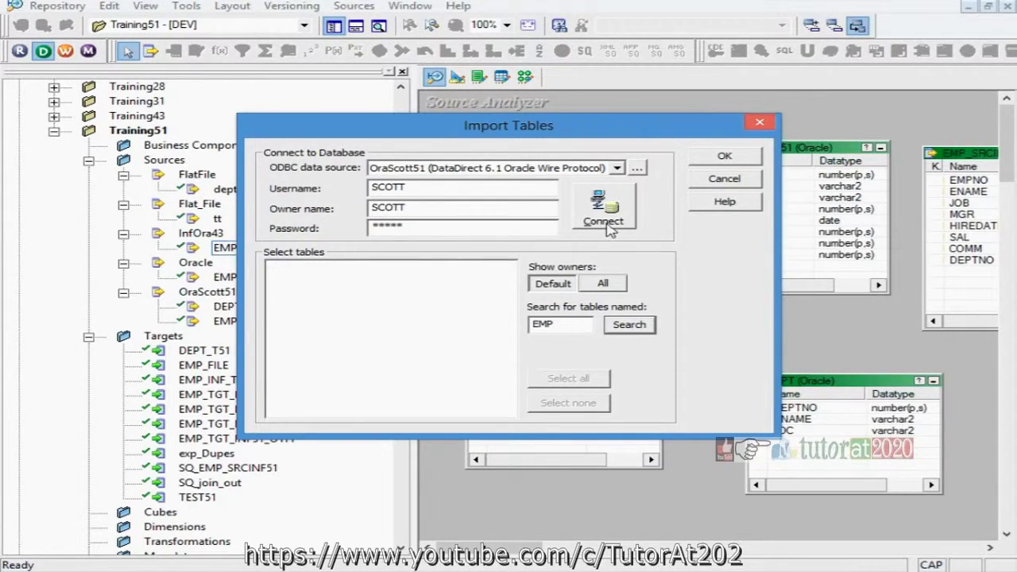
click(607, 226)
click(271, 267)
click(291, 280)
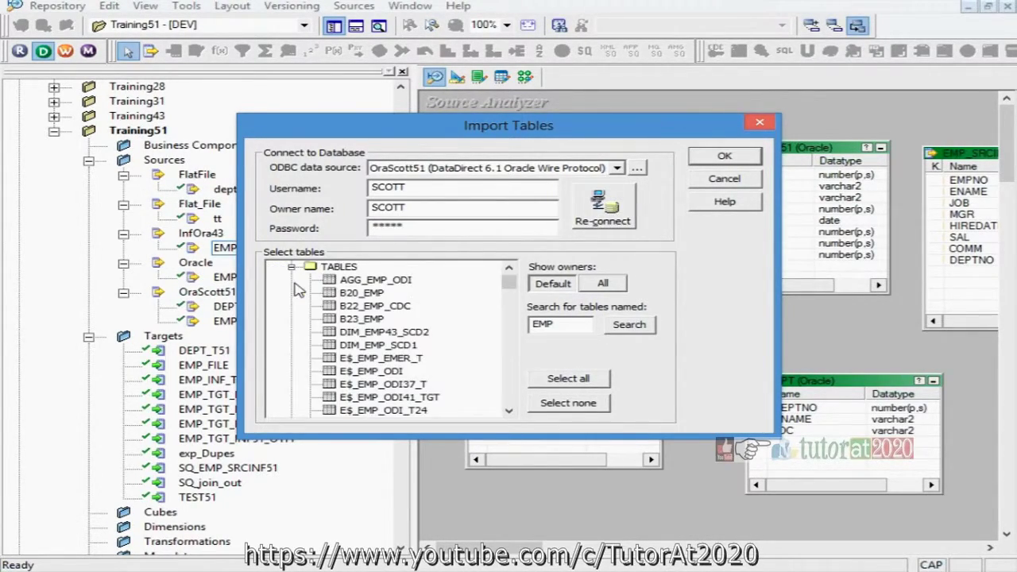
Repeat the EMP table search and import the EMP table as a source definition.
click(624, 327)
click(271, 267)
click(291, 279)
click(382, 332)
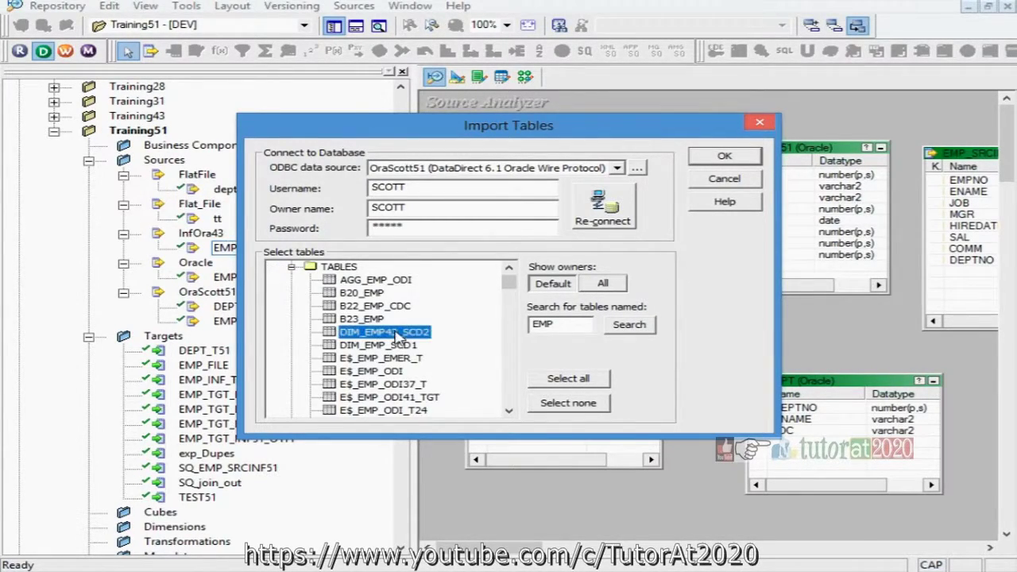
scroll(397, 337, down, 3)
scroll(401, 338, down, 1)
click(349, 383)
click(714, 157)
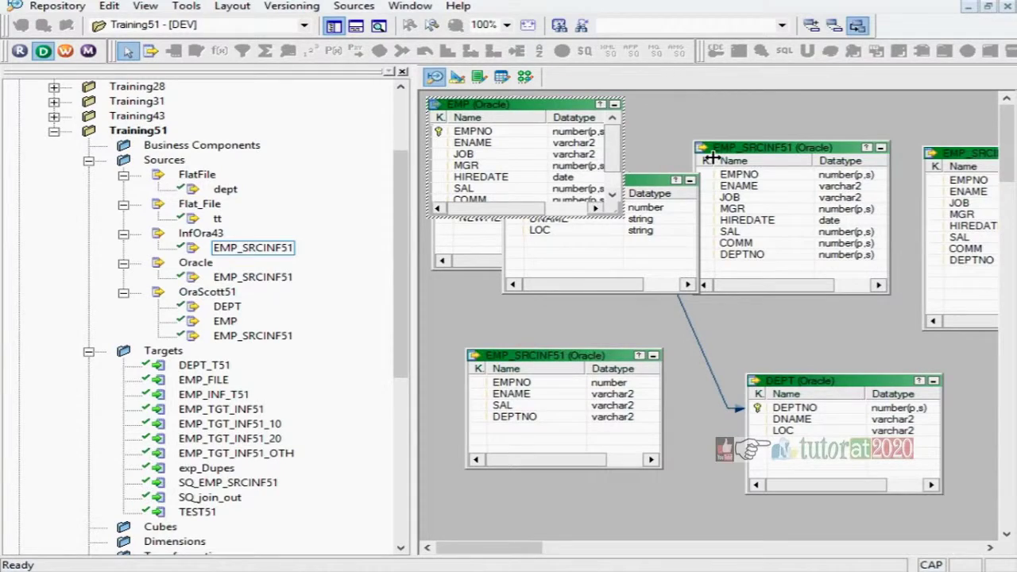
click(653, 127)
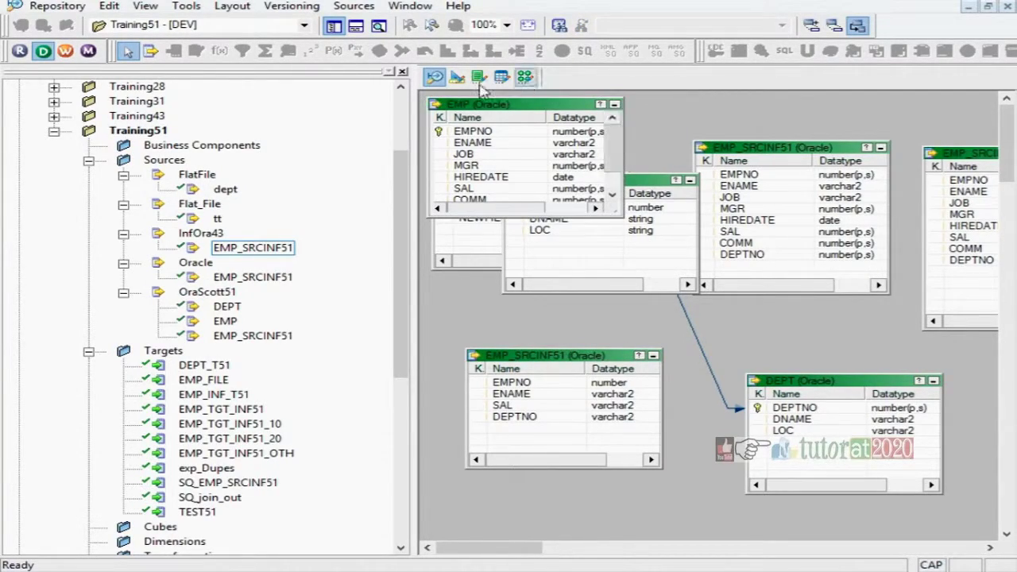
Return to the m_JoinSQ mapping and add the EMP source from OraScott51 to it.
click(525, 76)
click(242, 278)
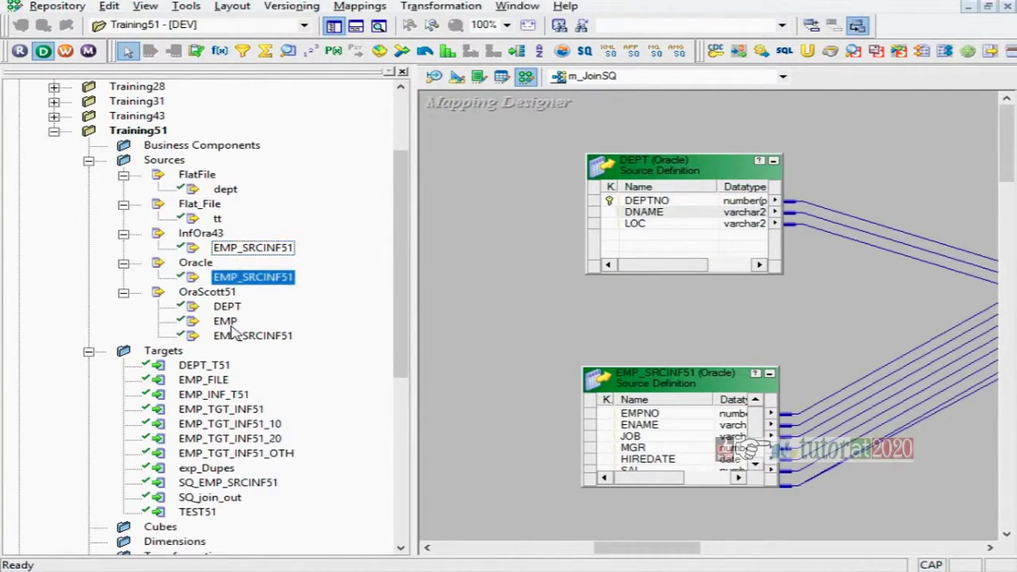
click(228, 324)
drag(231, 326, 548, 278)
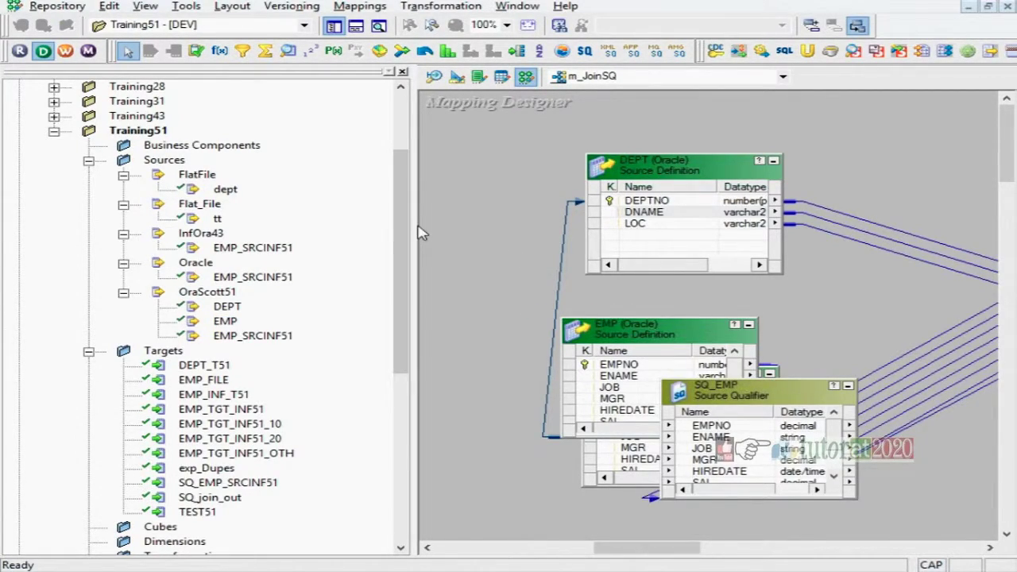
Narrow the navigator and spread out the DEPT, EMP and EMP_SRCINF51 sources and the SQ_EMP qualifier so they no longer overlap.
drag(411, 238, 221, 238)
drag(556, 397, 733, 293)
drag(568, 335, 282, 270)
click(474, 384)
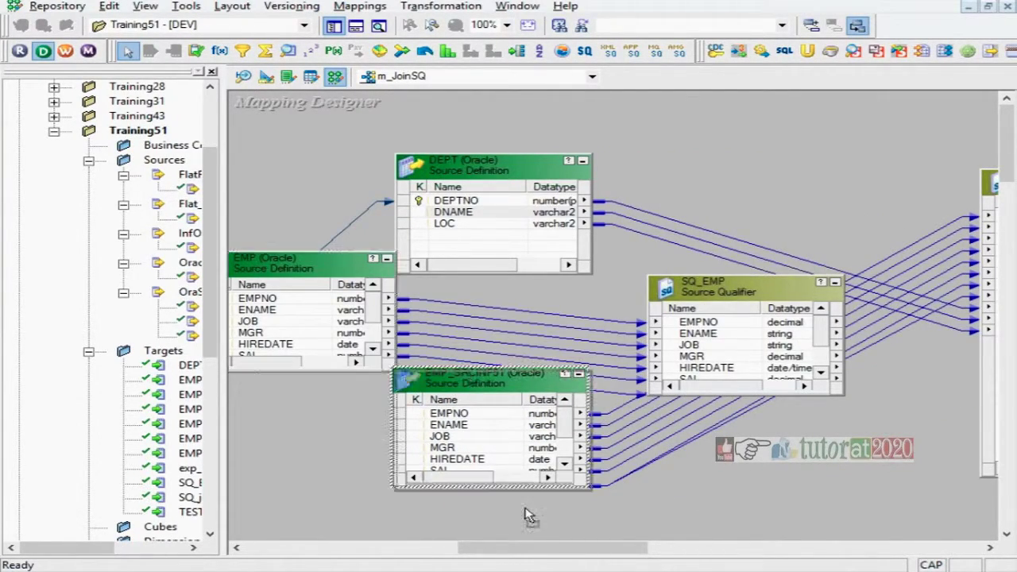
drag(531, 517, 527, 520)
drag(308, 267, 398, 428)
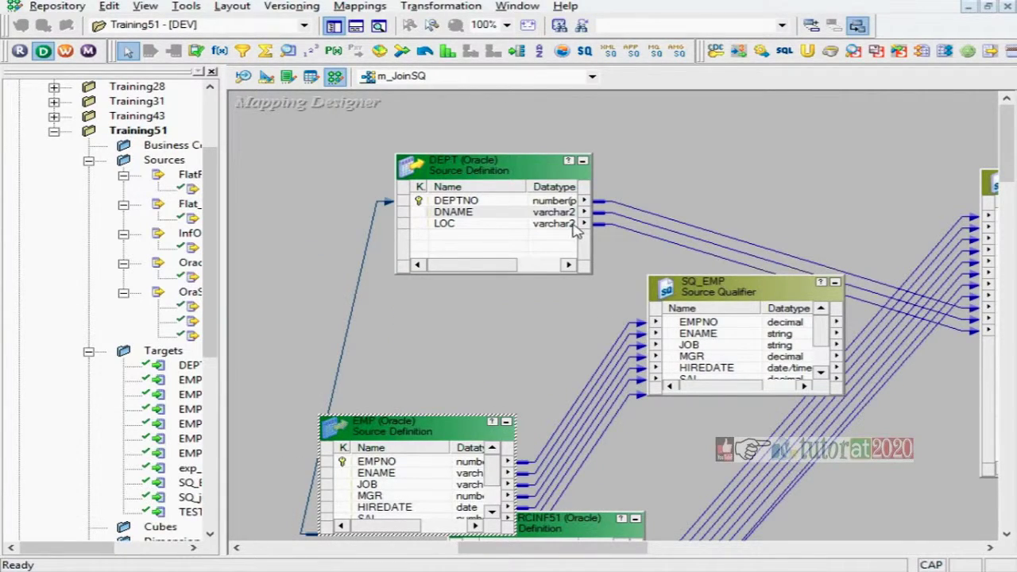
drag(477, 165, 377, 118)
drag(714, 297, 595, 268)
drag(425, 429, 349, 261)
drag(635, 288, 713, 332)
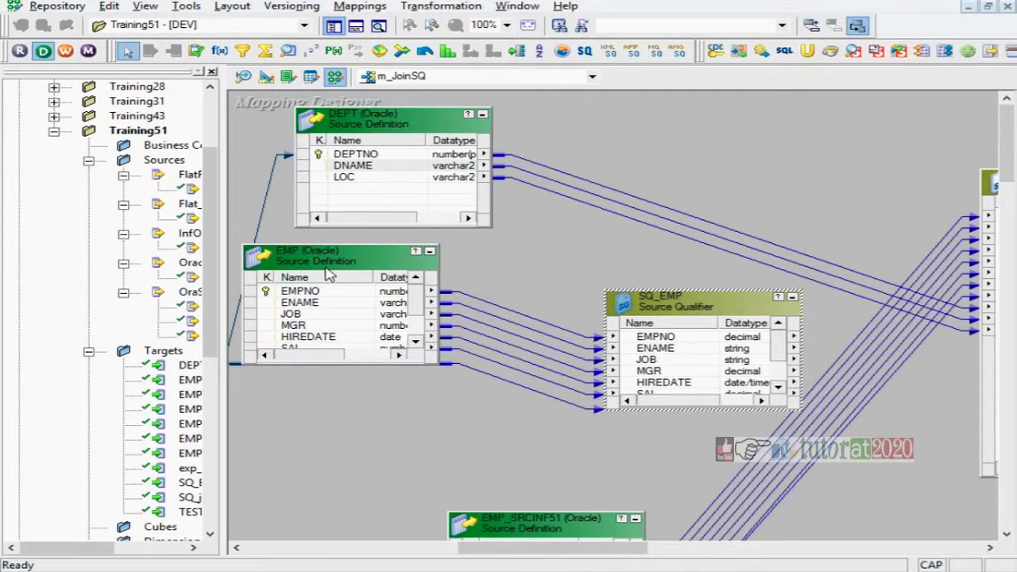
drag(329, 274, 369, 360)
Delete the SQ_EMP source qualifier from the mapping and confirm the deletion.
click(656, 311)
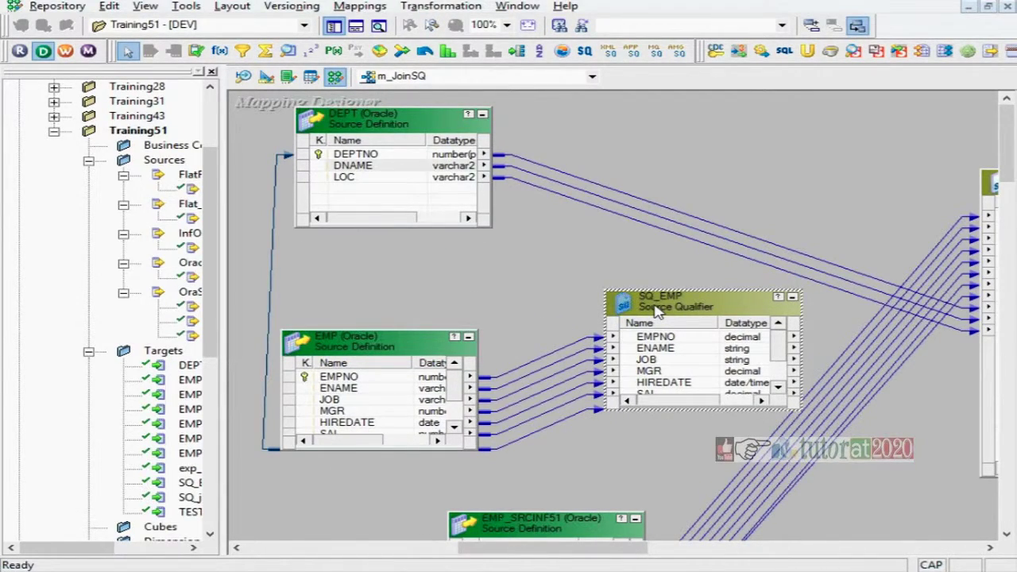
key(Delete)
click(579, 319)
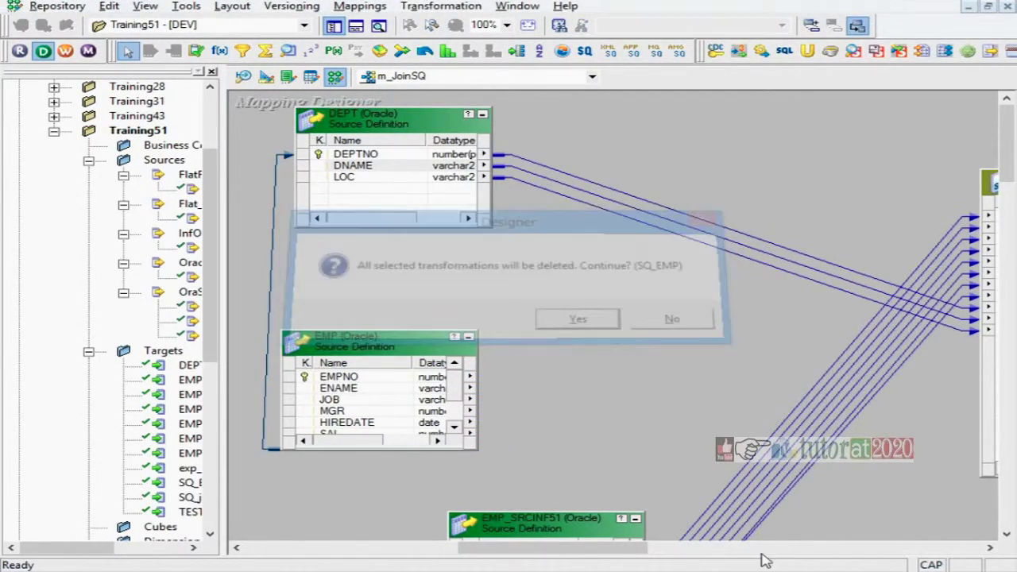
Move SQ_EMP_SRCINF51 closer to the sources and enlarge the EMP source to show all its columns.
drag(605, 548, 712, 548)
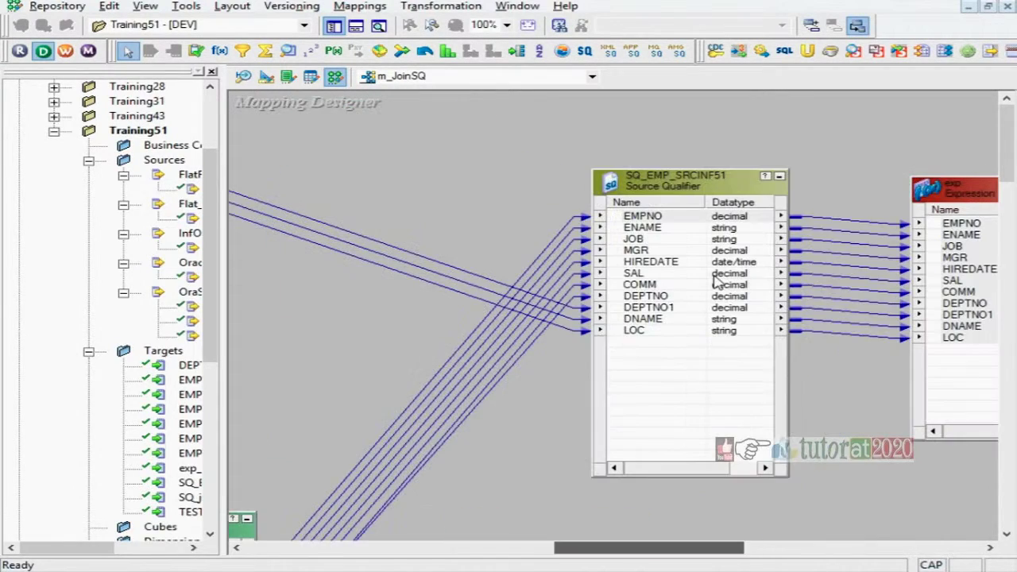
drag(691, 182, 420, 188)
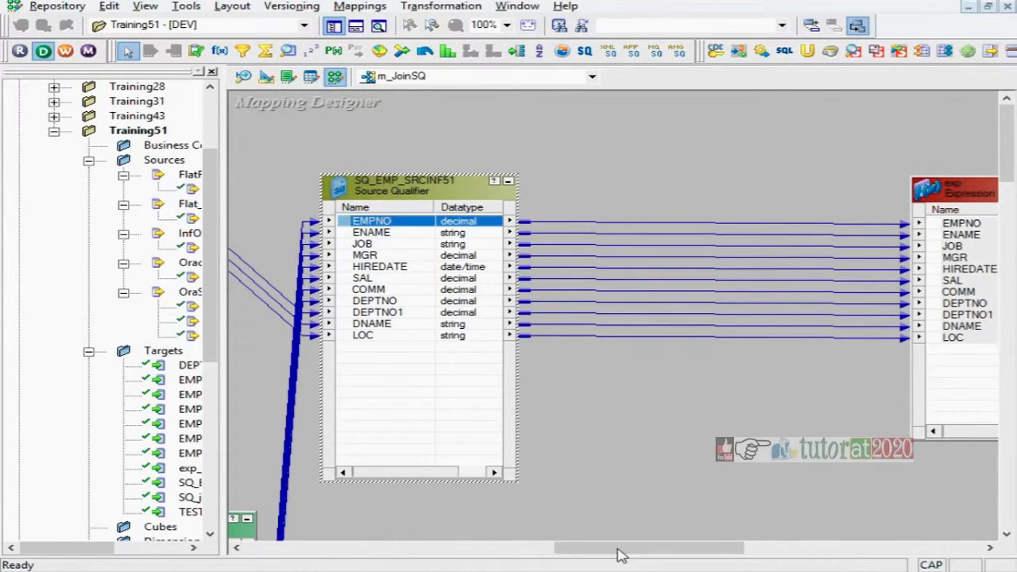
click(379, 551)
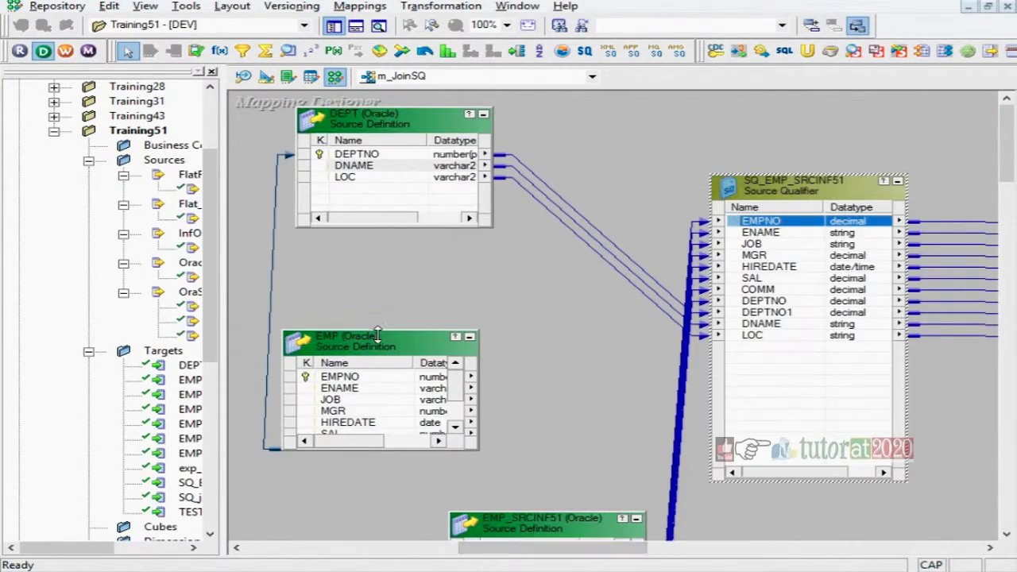
drag(375, 332, 433, 267)
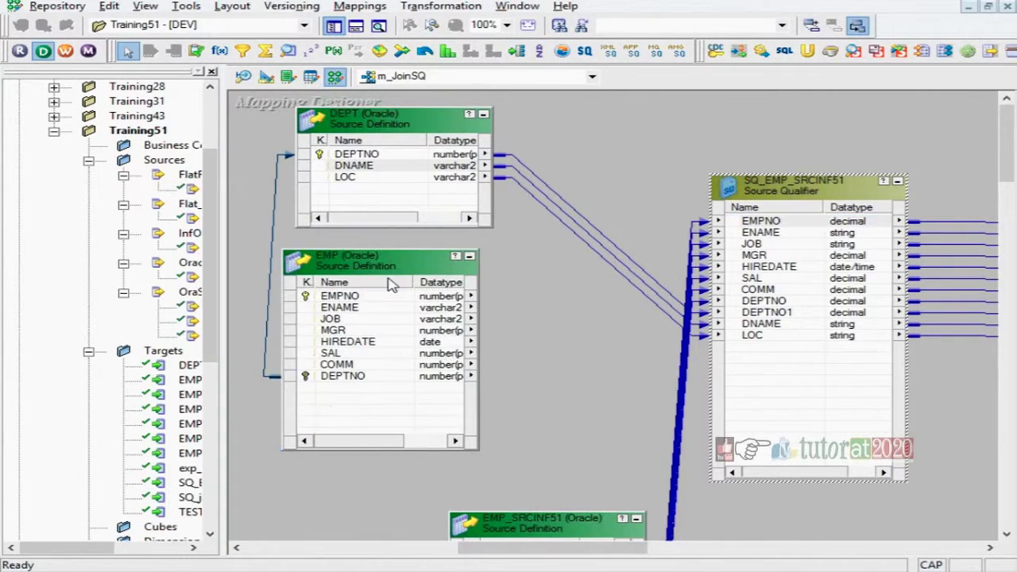
Link all columns of the EMP source to new ports in the SQ_EMP_SRCINF51 source qualifier.
click(348, 155)
click(350, 376)
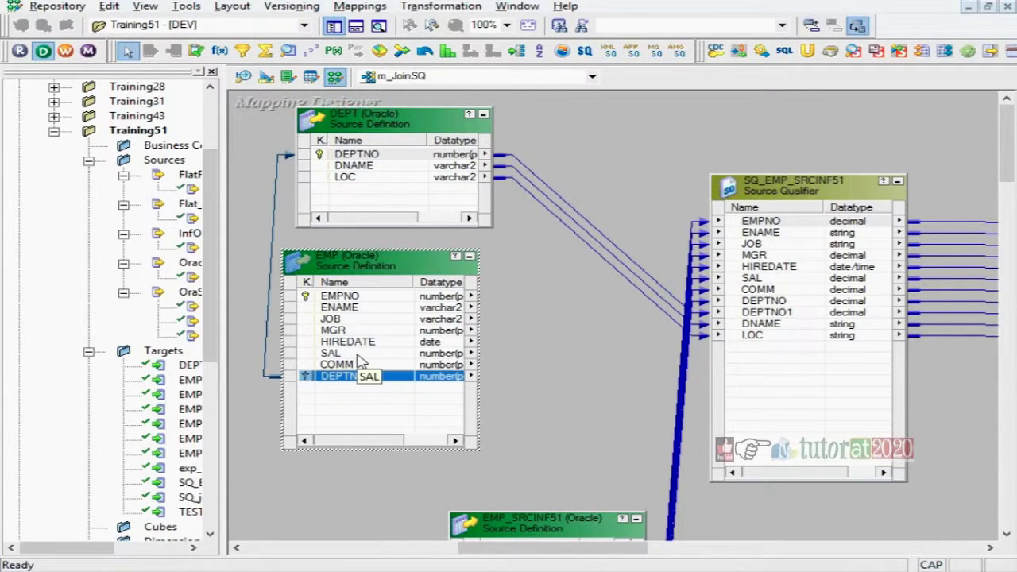
right_click(352, 296)
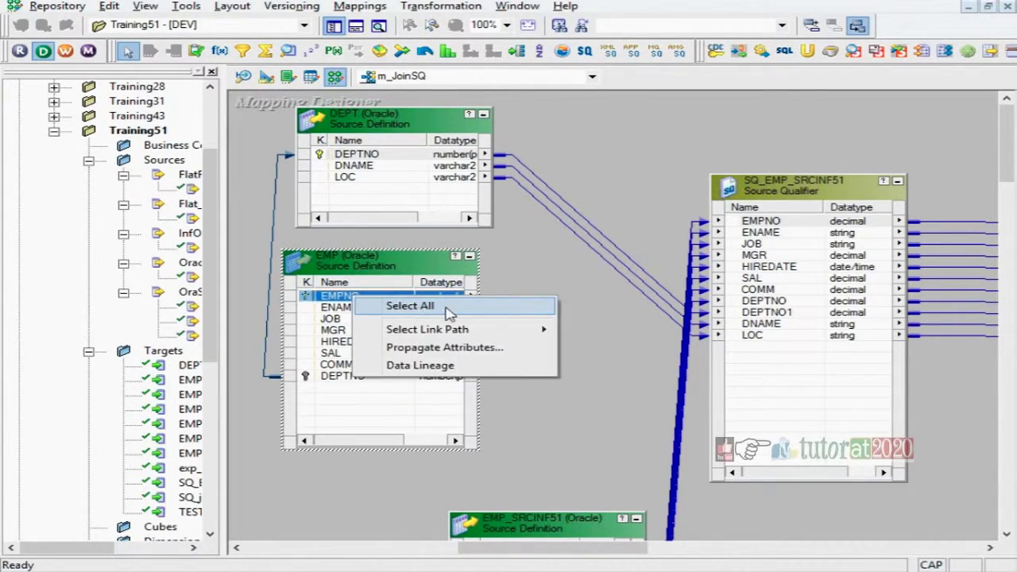
click(410, 305)
drag(447, 308, 754, 350)
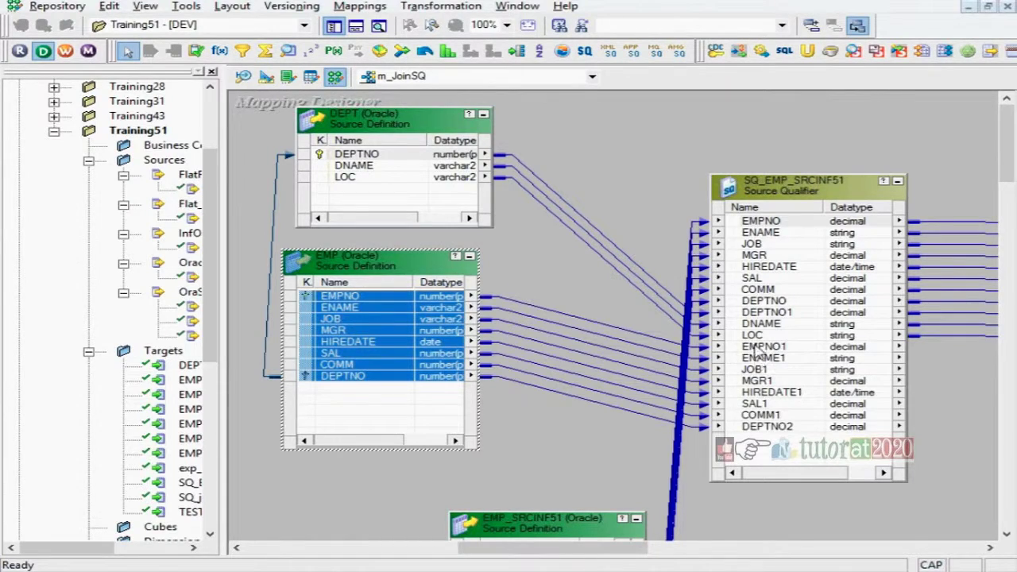
In the SQL query of SQ_EMP_SRCINF51, try adding RIGHT OUTER JOIN EMP ON below the full outer join condition.
double_click(800, 197)
click(326, 29)
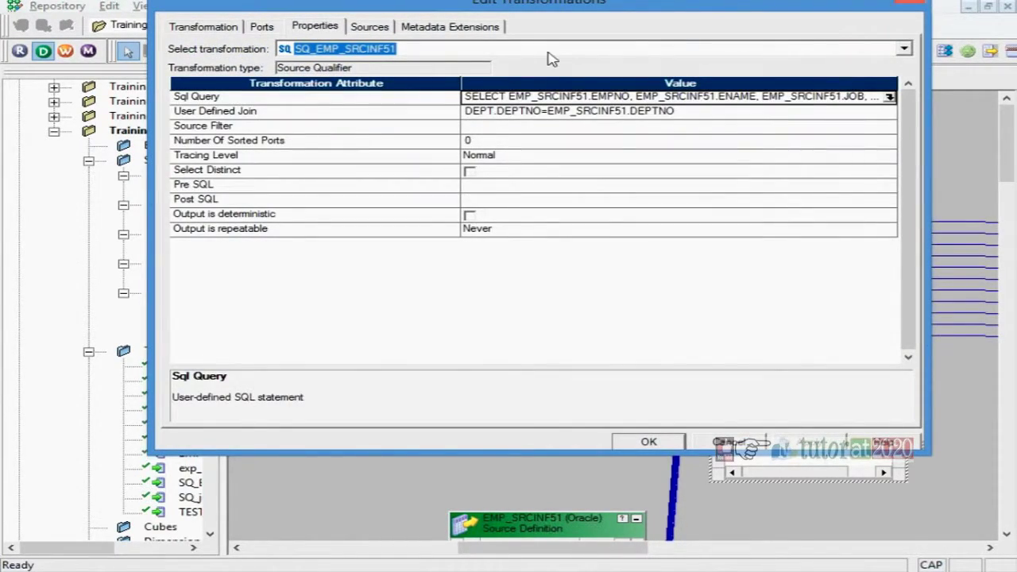
click(889, 97)
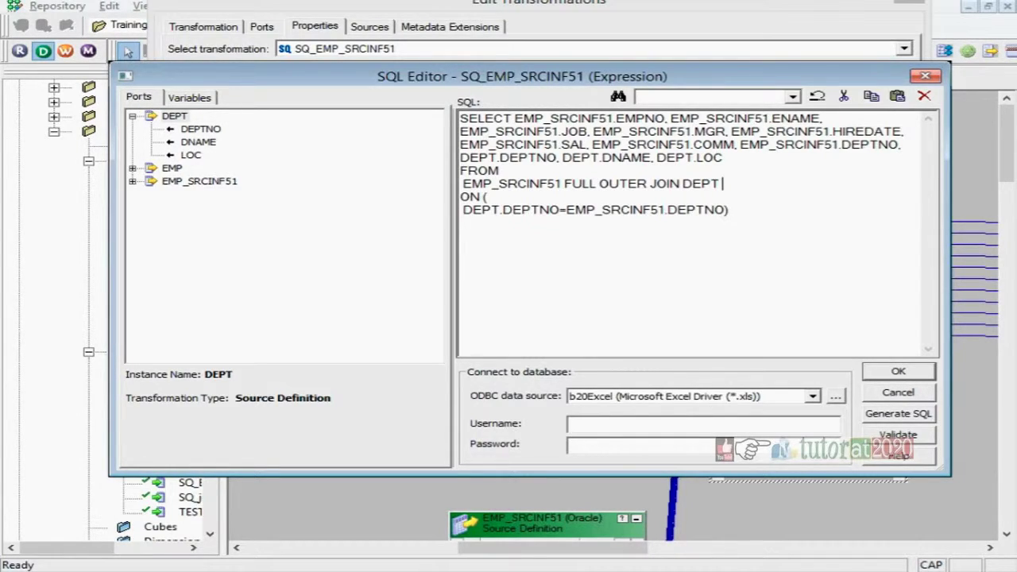
click(726, 210)
key(Return)
key(End)
key(Return)
key(Return)
text(RIGHT OUTER)
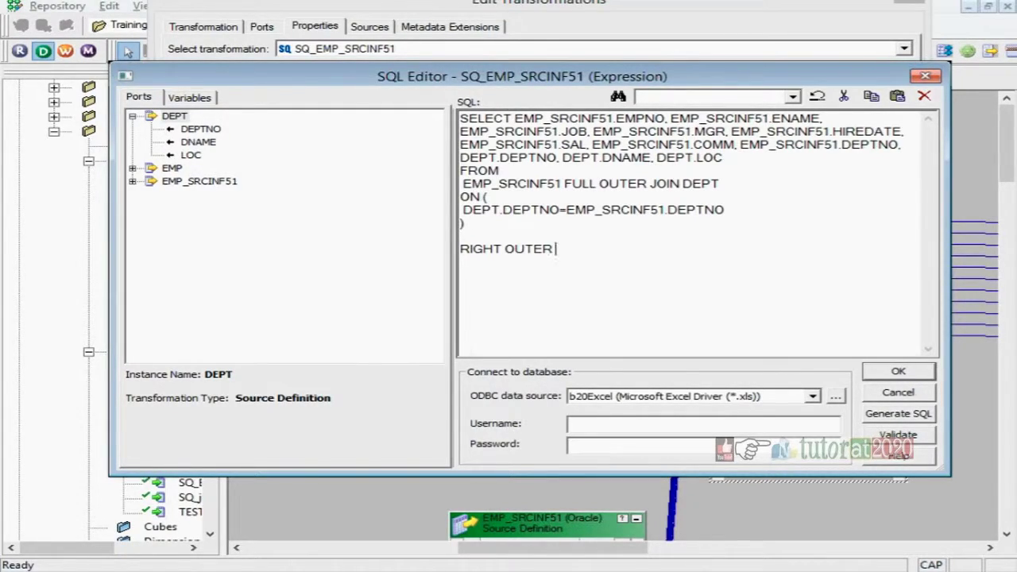
text(JIN)
key(BackSpace)
key(BackSpace)
text(O)
text(EMO)
key(BackSpace)
text(P ON)
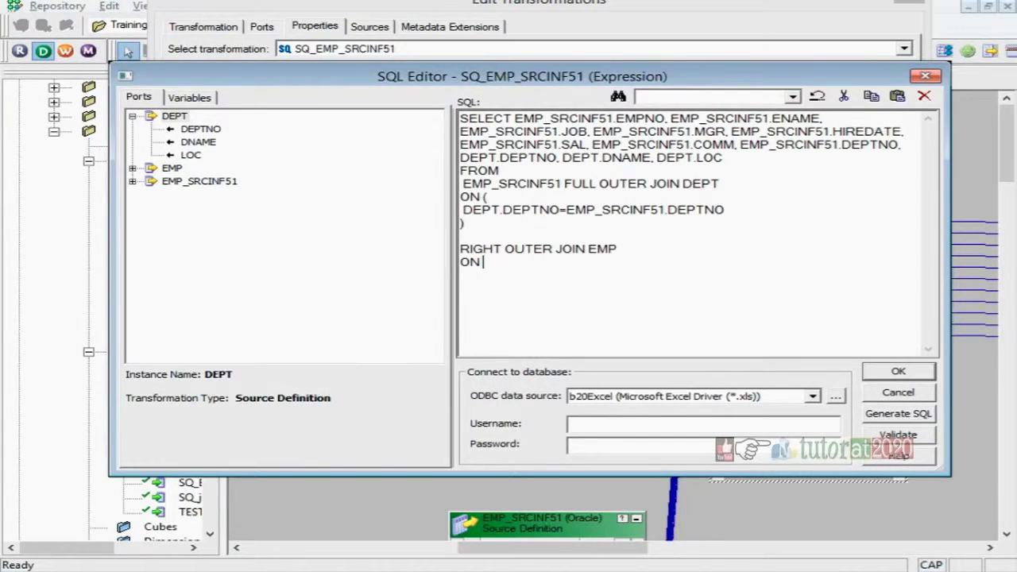
Try reusing the first join condition for the right outer join as (DEPT.DEPTNO=EMP.DEPTNO), and leave the SQL Editor without saving.
drag(482, 196, 467, 223)
key(ctrl+c)
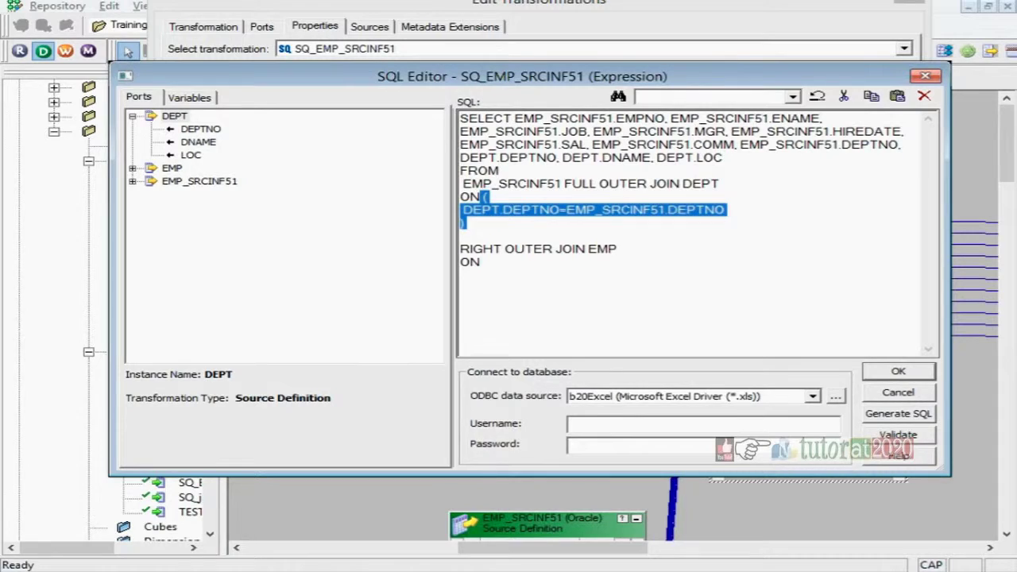
click(483, 262)
key(ctrl+v)
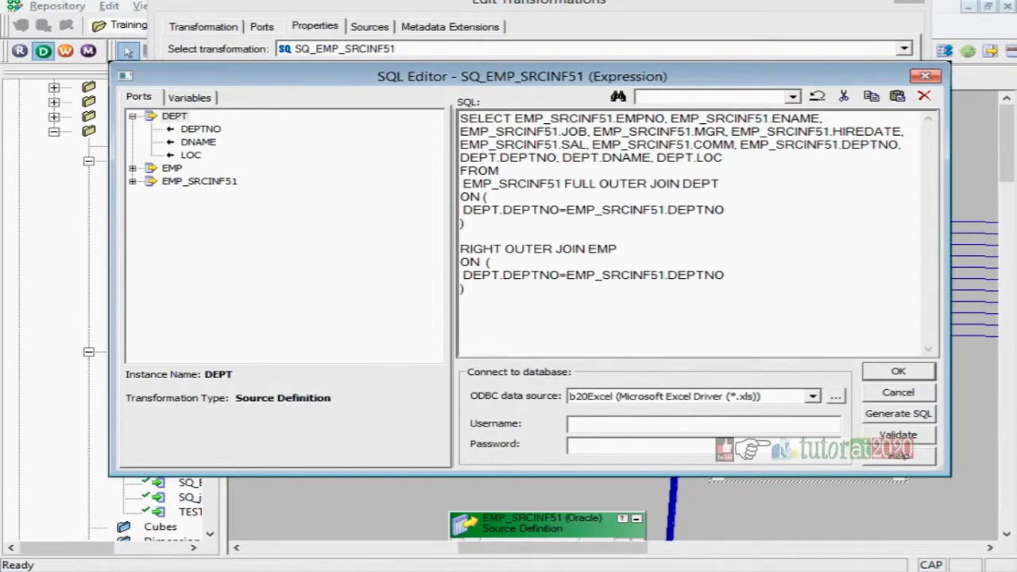
key(Delete)
key(Delete)
key(Delete)
key(Delete)
key(Delete)
key(Delete)
key(Delete)
key(Delete)
key(Delete)
key(Delete)
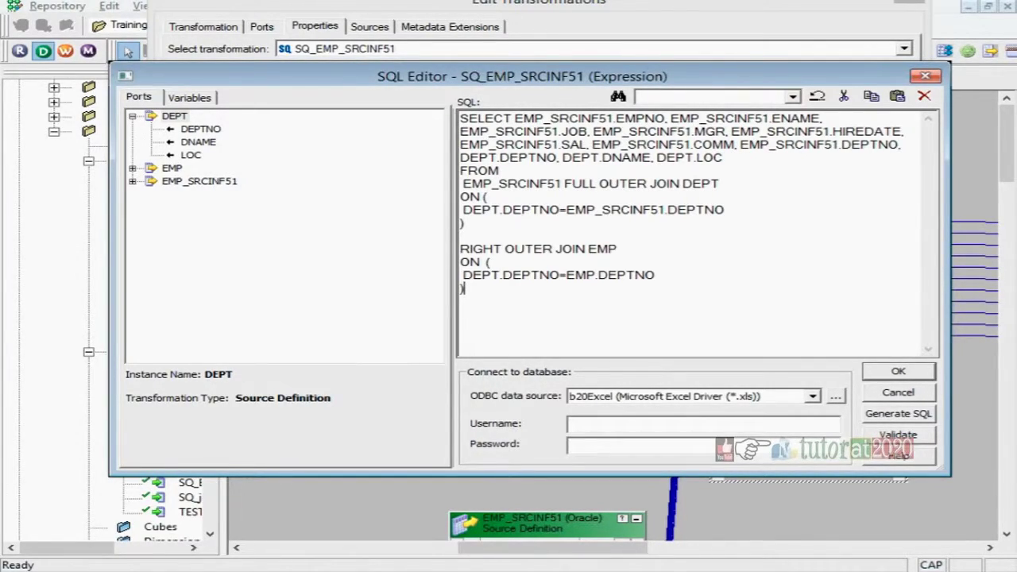
click(898, 398)
Review the User Defined Join condition of SQ_EMP_SRCINF51, close it unchanged and go back to the Sql Query attribute.
click(894, 111)
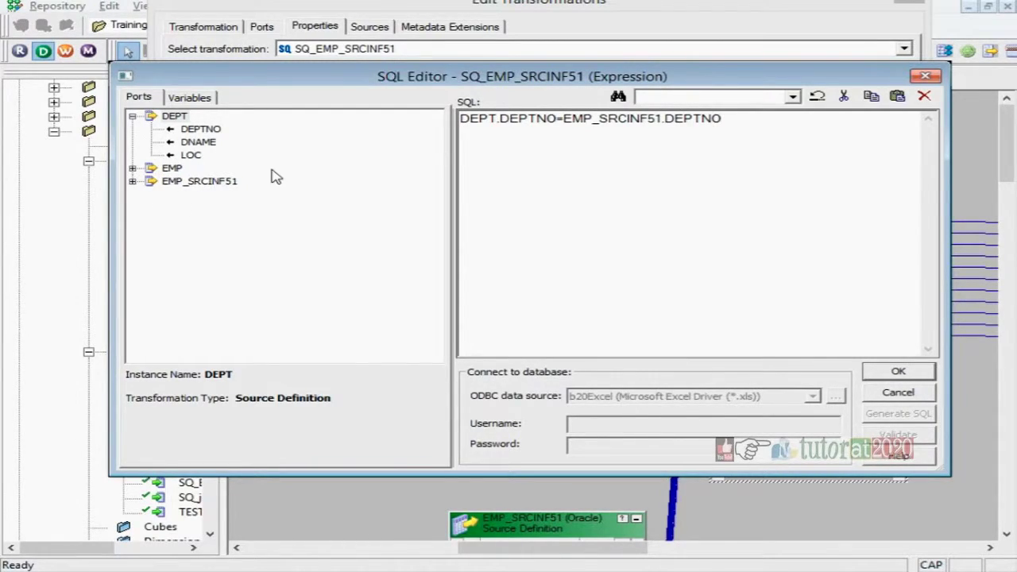
click(896, 395)
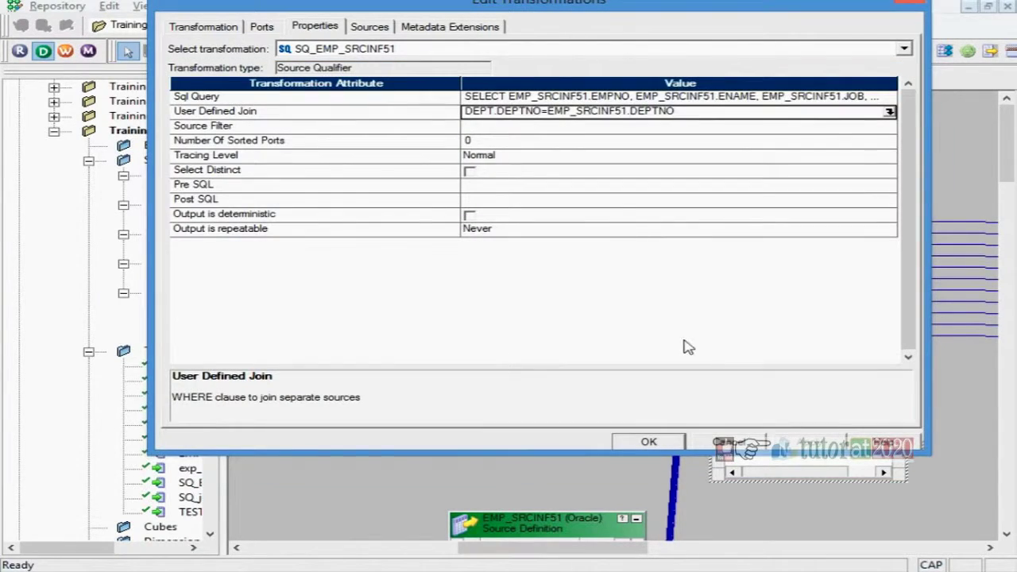
click(865, 96)
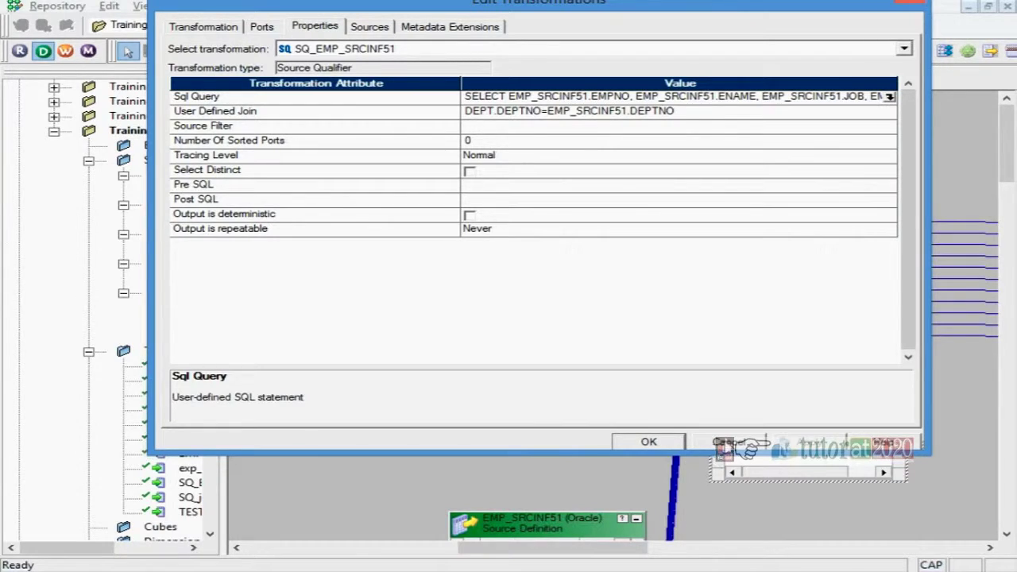
Close the source qualifier's properties, open the SDE_ORAR1213_Adaptor folder of the Oracle_BI_DW_Base repository and hide the output window.
key(Return)
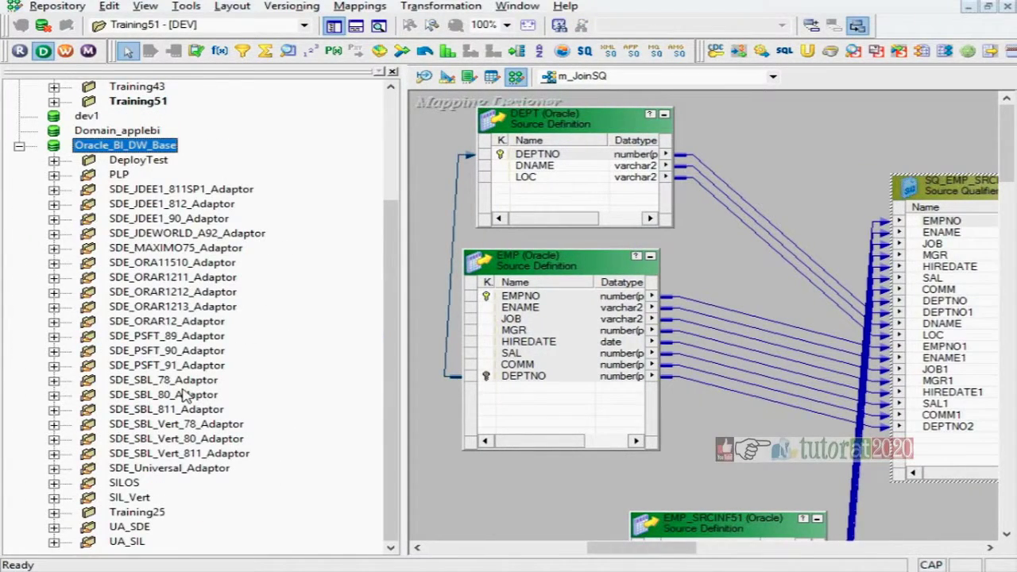
click(203, 296)
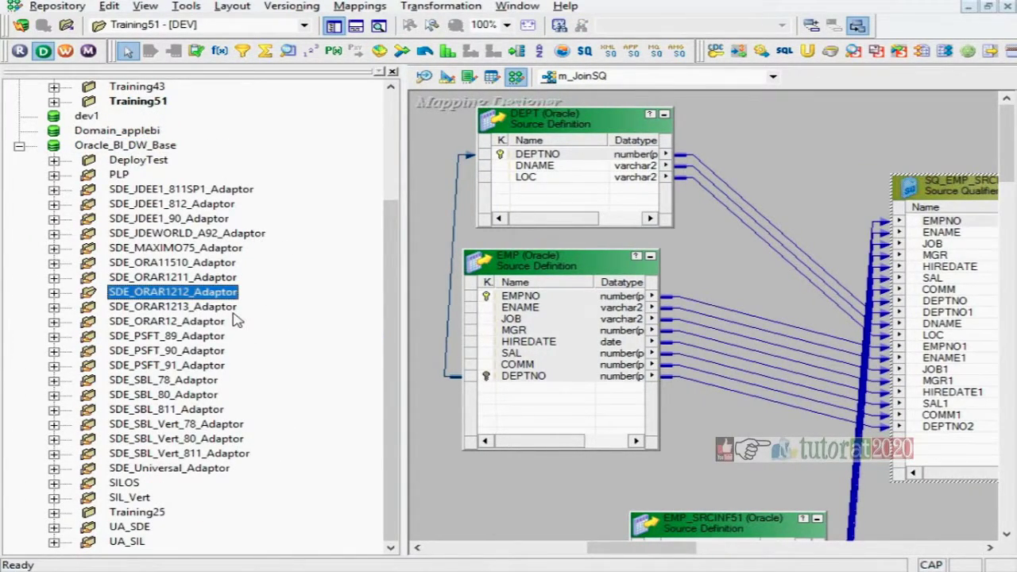
click(201, 312)
right_click(200, 314)
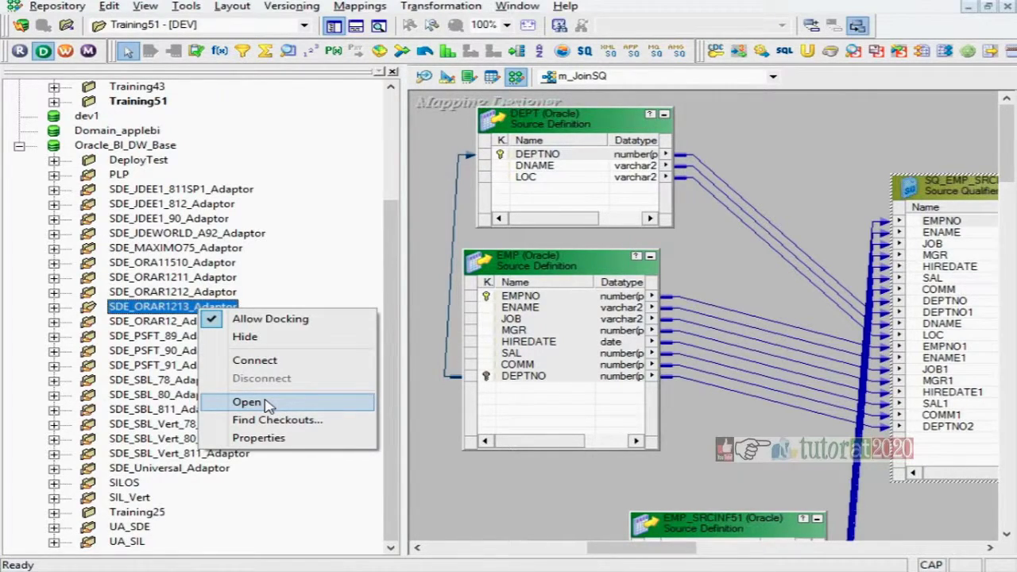
click(268, 403)
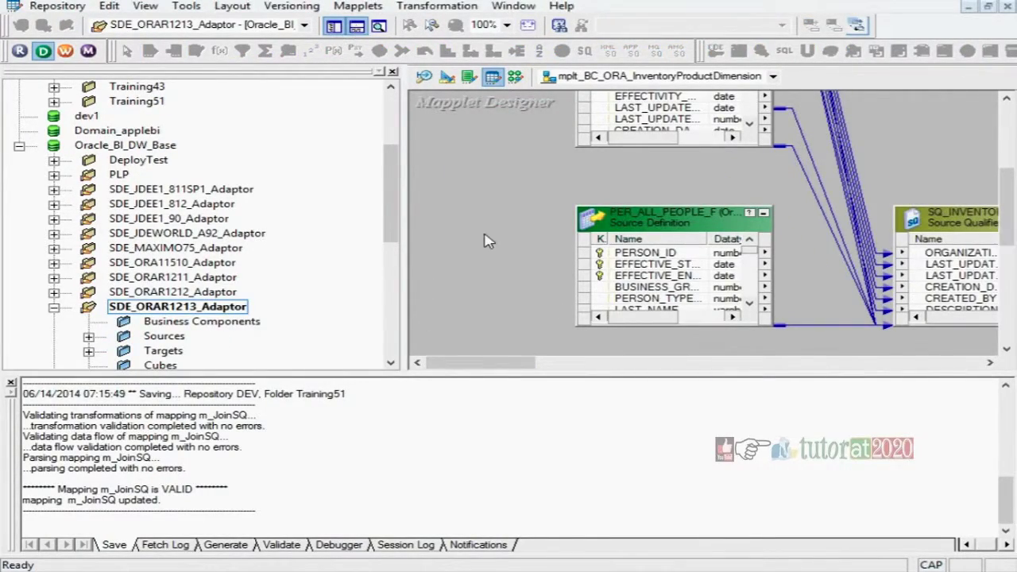
key(alt+2)
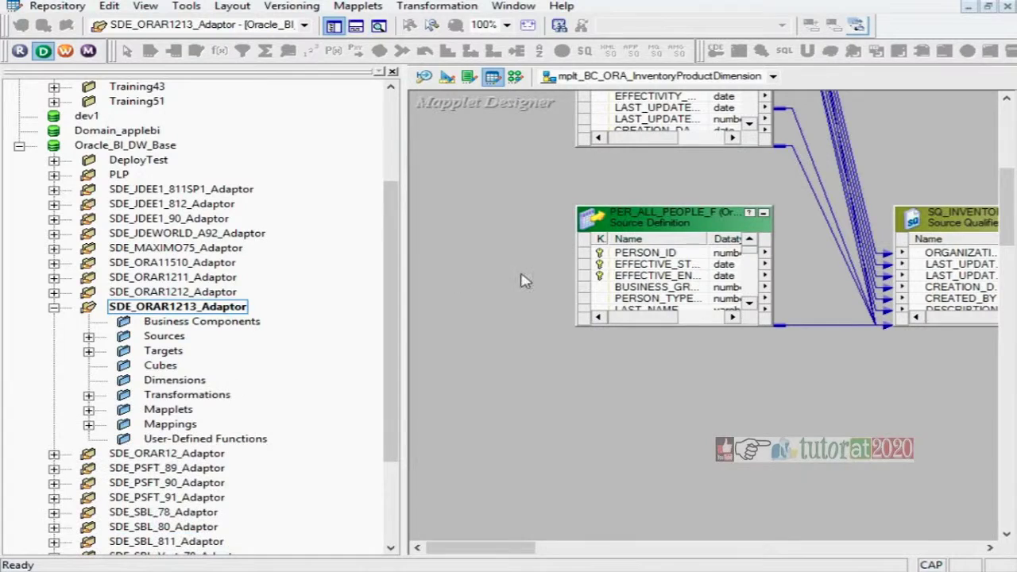
Make room in the workspace, enlarge the SQ_INVENTORY_PRODUCT source qualifier in the mapplet and open its Sql Query in the SQL Editor.
scroll(522, 279, up, 2)
drag(404, 266, 133, 266)
scroll(416, 275, down, 4)
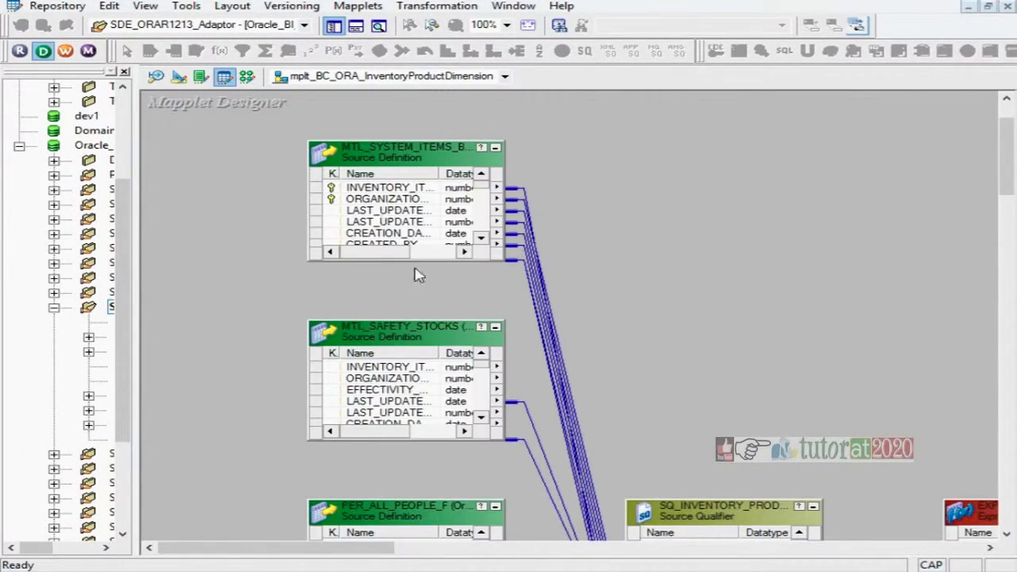
drag(681, 279, 816, 93)
drag(697, 111, 751, 187)
double_click(751, 187)
click(315, 26)
click(889, 97)
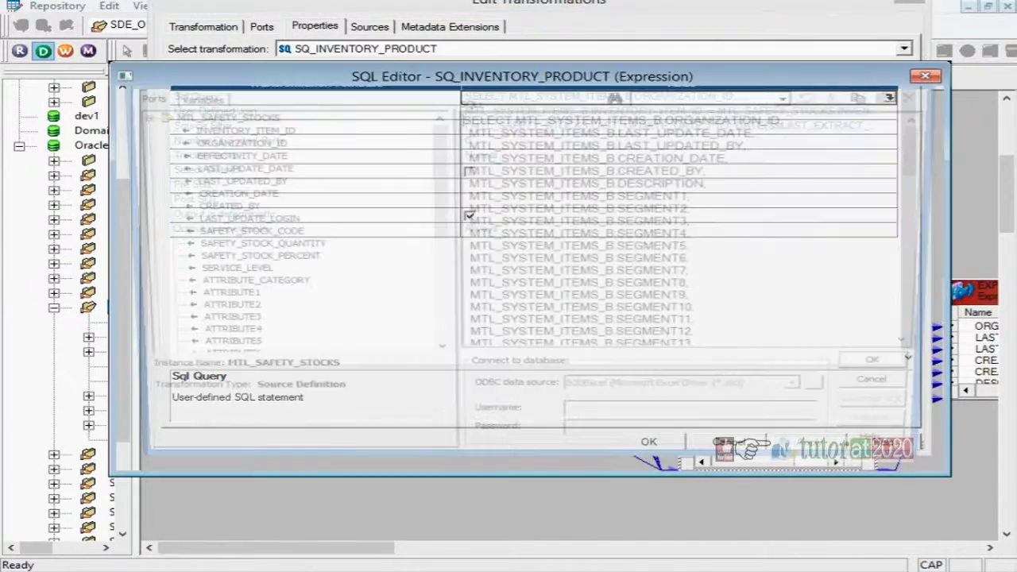
Read through the SQ_INVENTORY_PRODUCT override query, including its outer joins and UNION, and close the editor and properties unchanged.
scroll(695, 230, down, 4)
scroll(698, 233, down, 20)
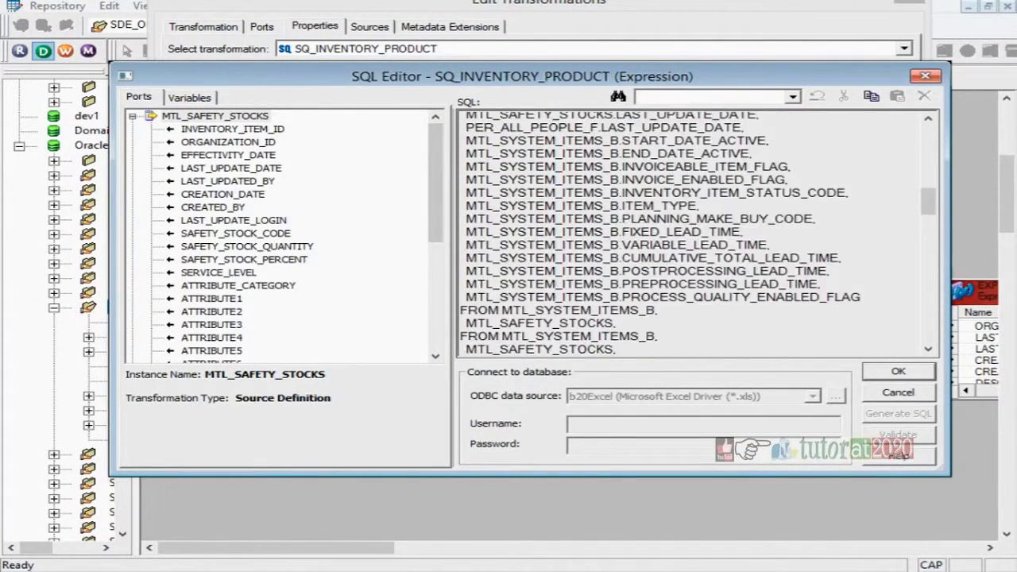
scroll(696, 234, up, 5)
scroll(697, 233, down, 5)
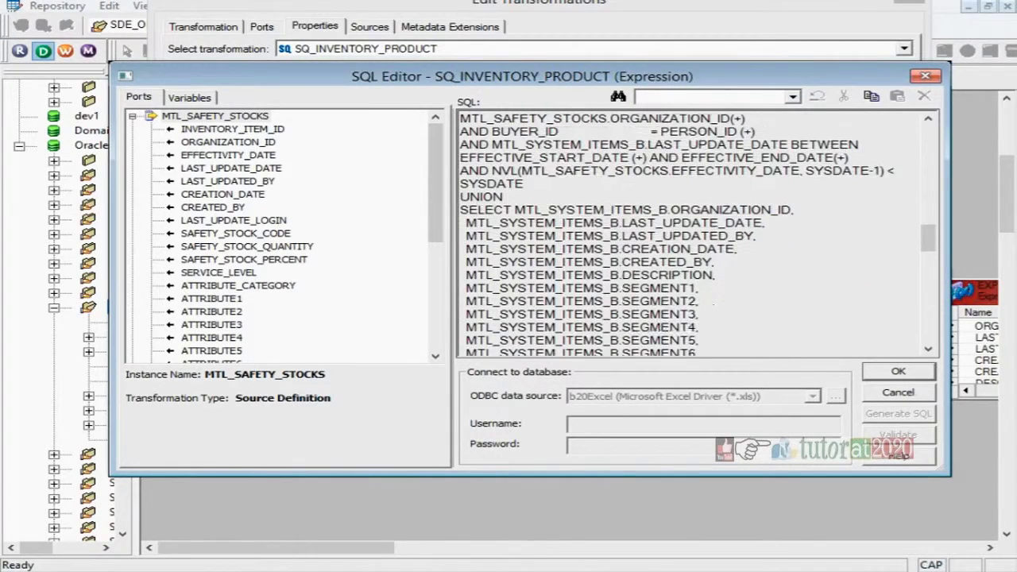
scroll(697, 234, down, 20)
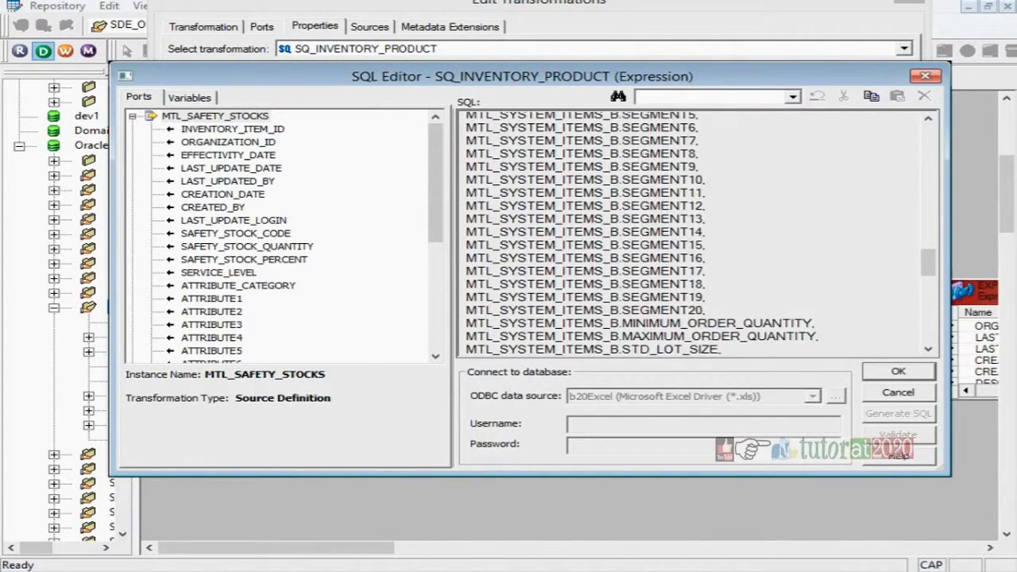
scroll(698, 234, down, 1)
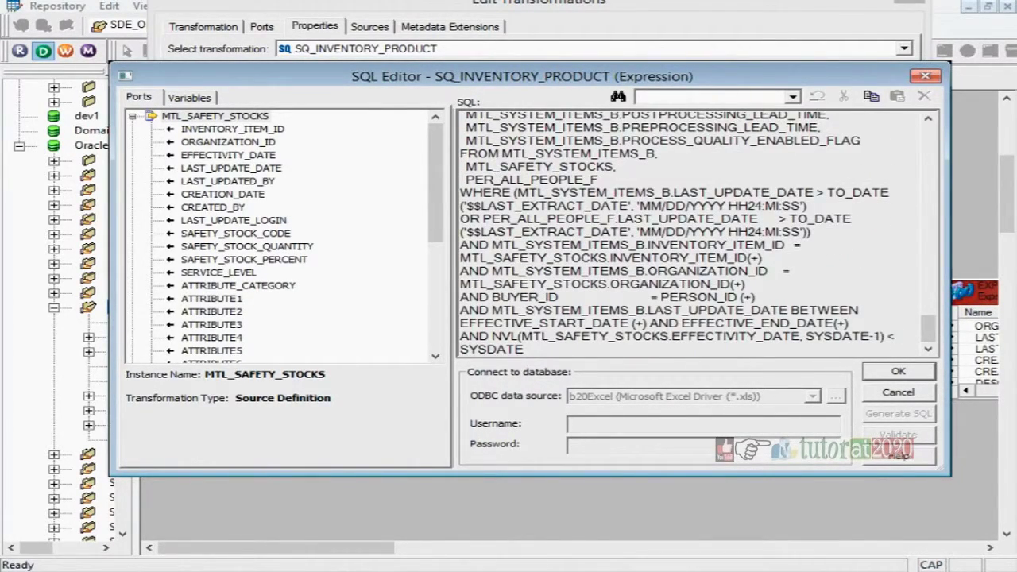
drag(466, 161, 599, 184)
click(599, 185)
click(909, 397)
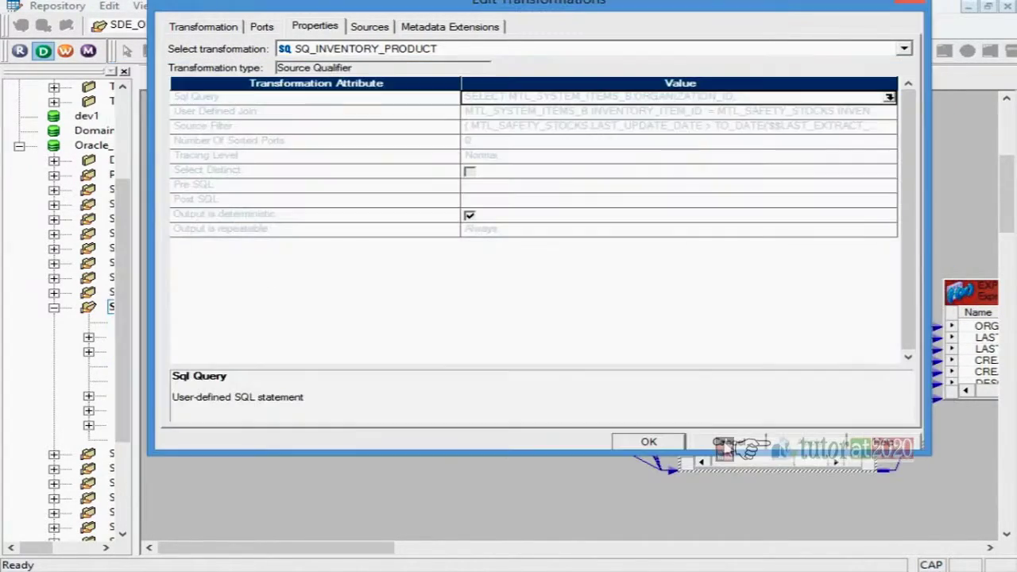
click(647, 440)
Move the PER_ALL_PEOPLE_F source definition aside, enlarge it and examine how its columns link to SQ_INVENTORY_PRODUCT.
drag(135, 295, 266, 297)
click(445, 282)
drag(445, 282, 336, 249)
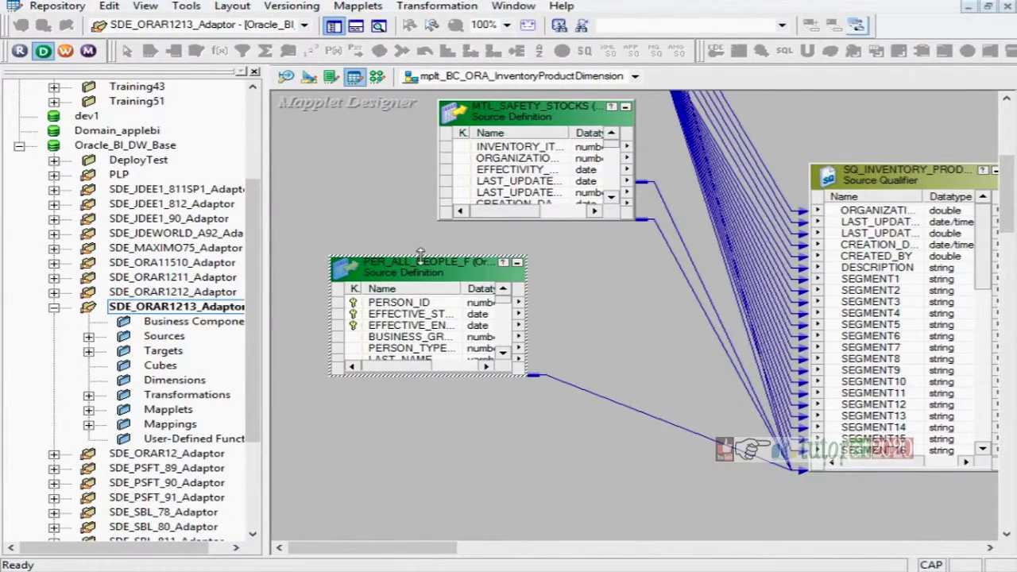
drag(420, 246, 420, 94)
click(413, 309)
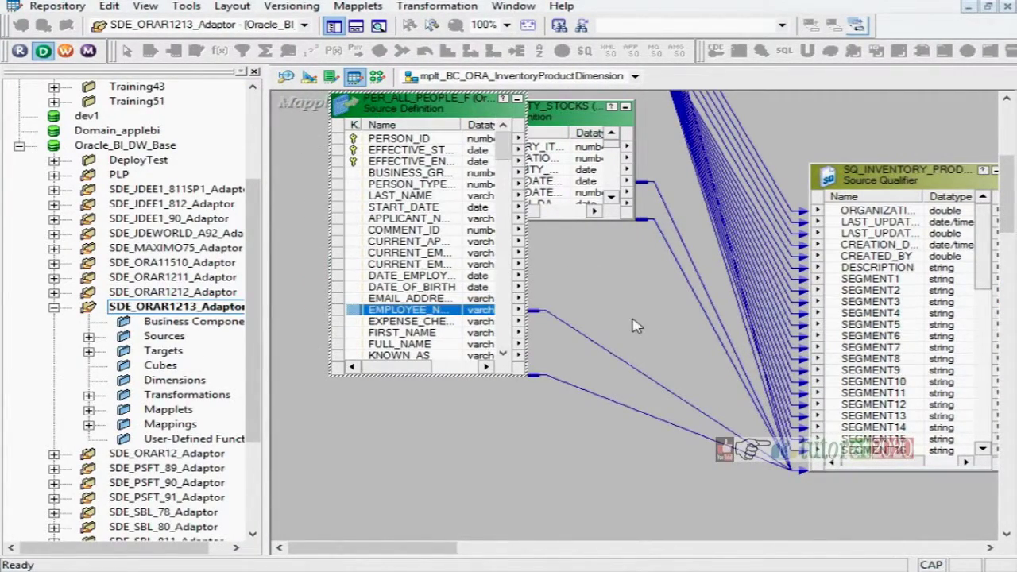
click(874, 292)
scroll(878, 302, down, 15)
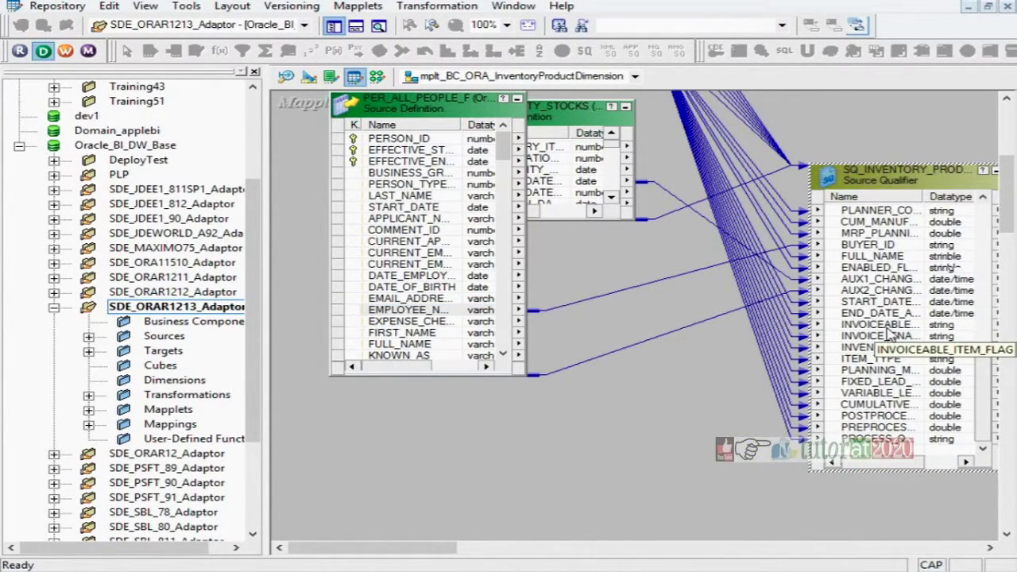
scroll(890, 337, up, 15)
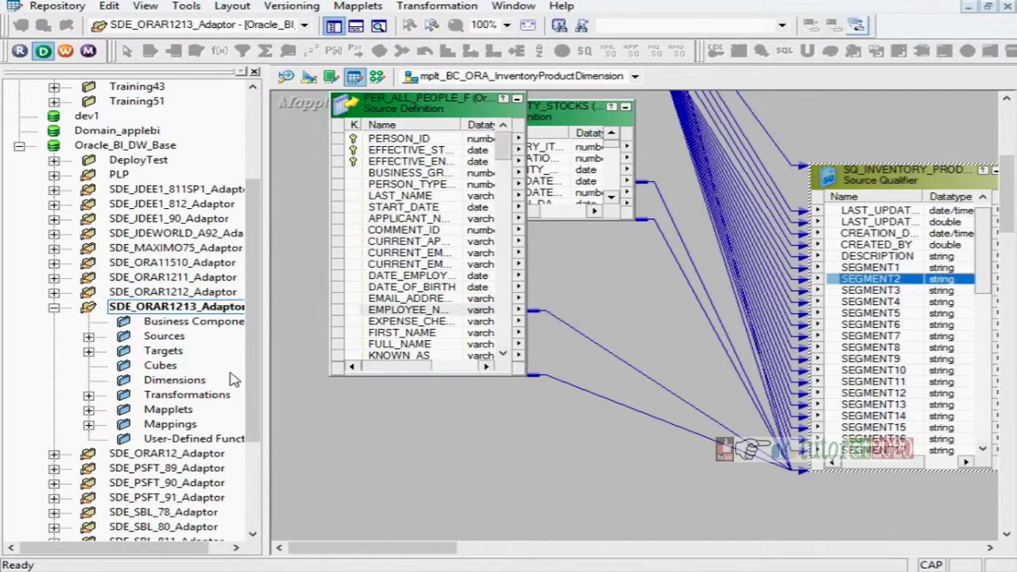
Widen the navigator, expand the Mappings of SDE_ORAR1213_Adaptor and select SDE_ORA_ARTransactionFact_Adjustments.
drag(266, 339, 443, 381)
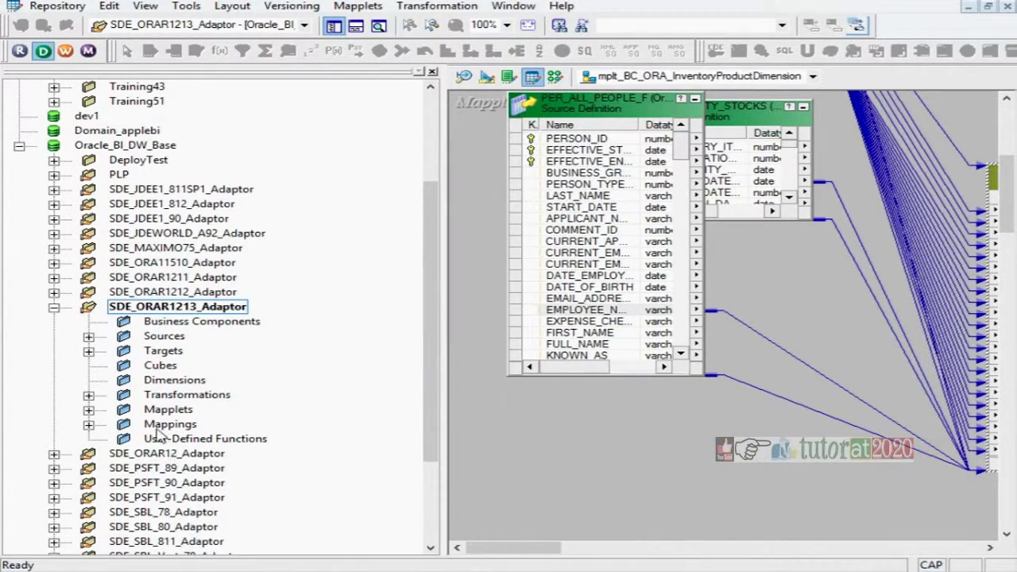
click(89, 425)
scroll(354, 198, down, 5)
click(350, 191)
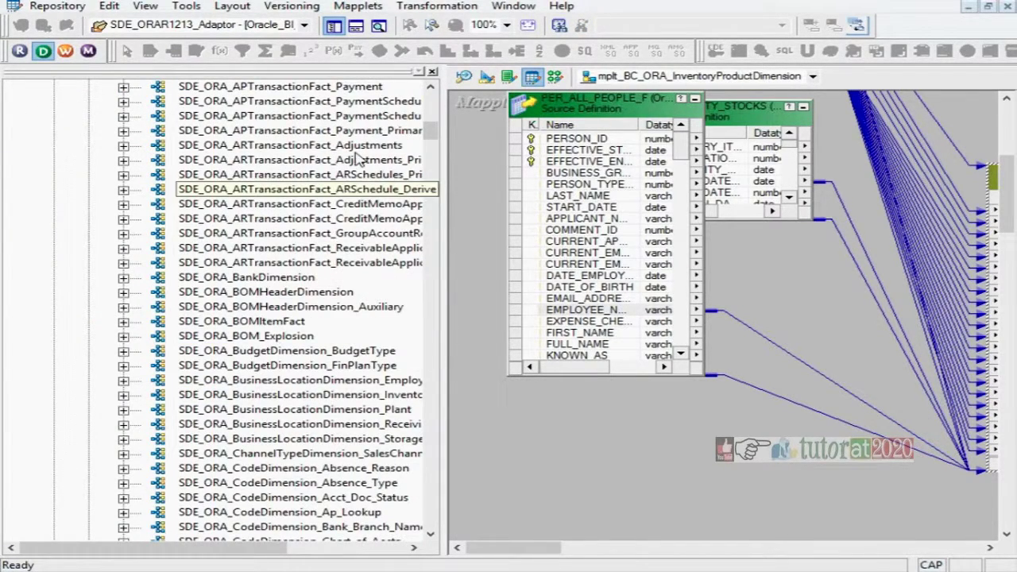
click(329, 148)
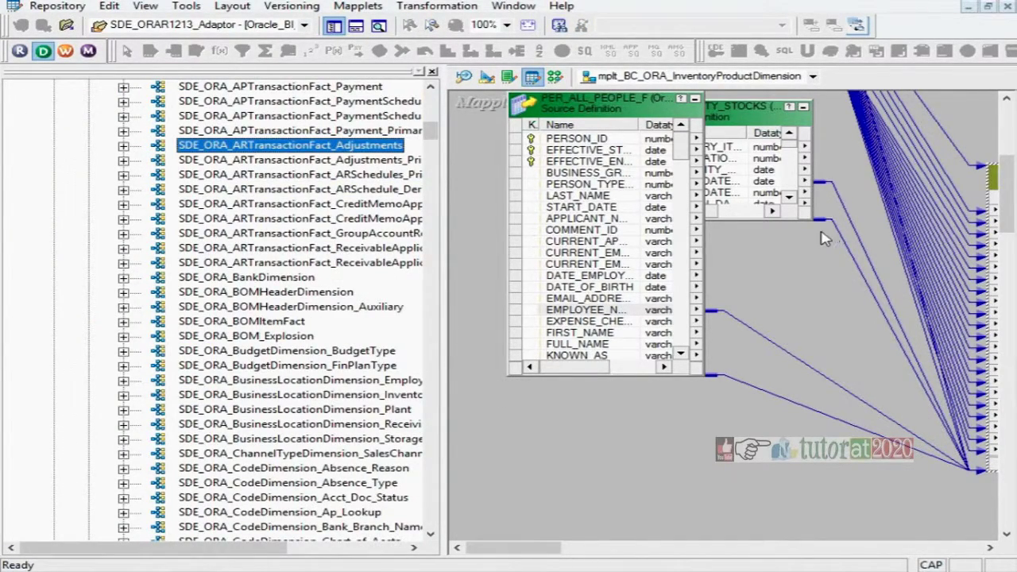
Open the mplt_BC_ORA_InventoryProductDimension mapplet from the SDE_ORA_InventoryProductDimension mapping and look over its sources in a maximised workspace.
click(552, 79)
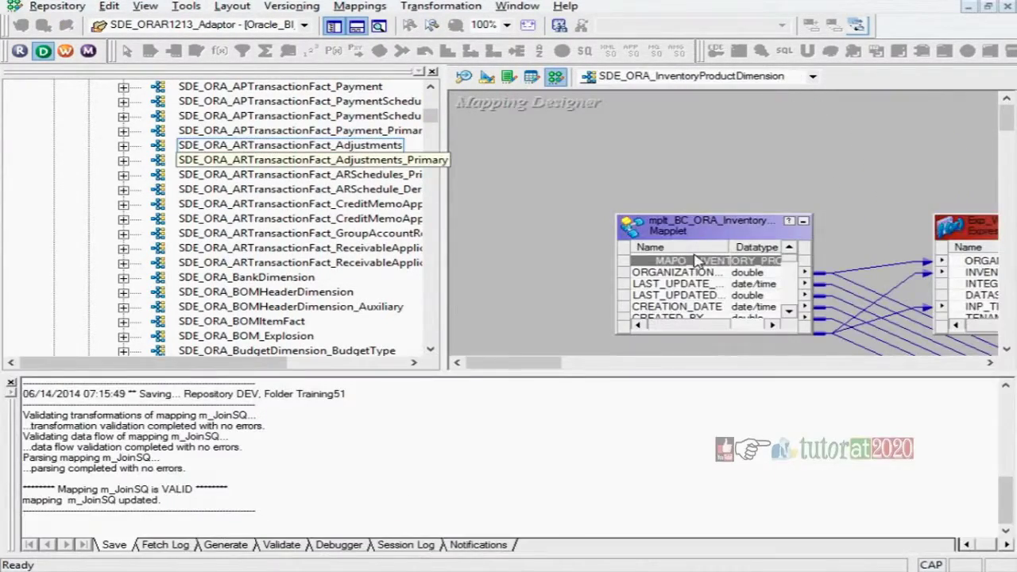
right_click(693, 228)
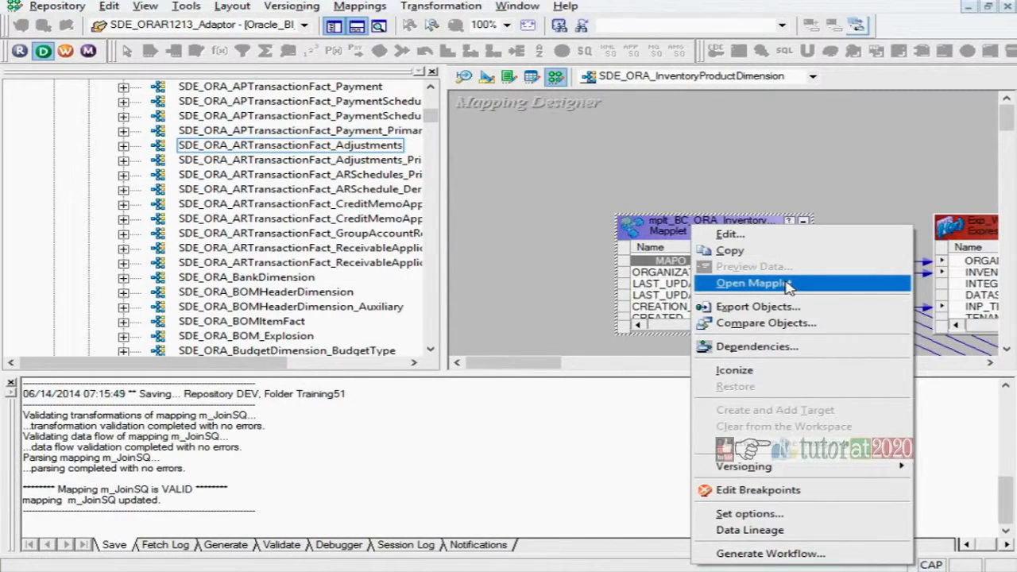
click(788, 284)
click(356, 27)
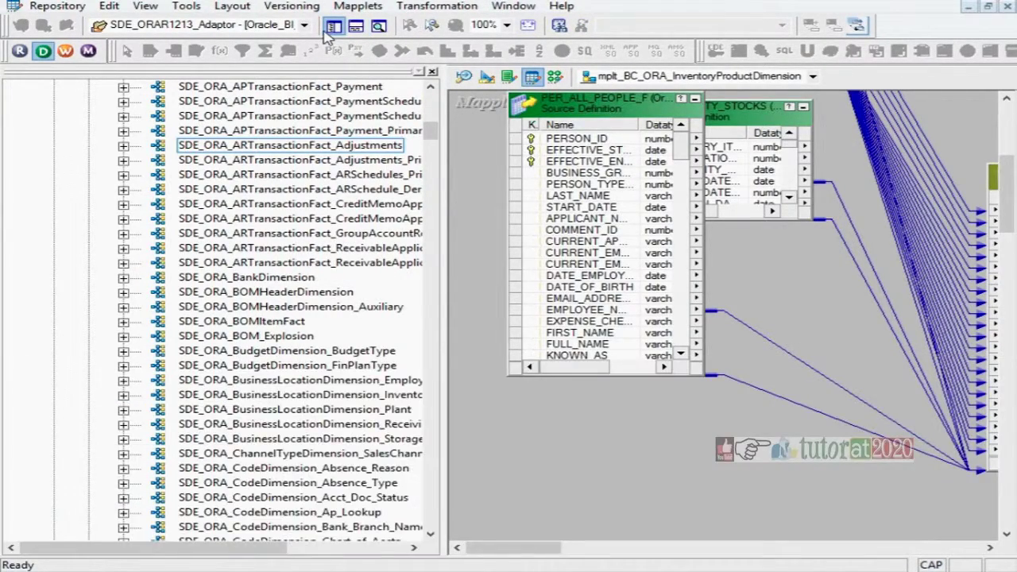
click(333, 26)
scroll(806, 220, up, 5)
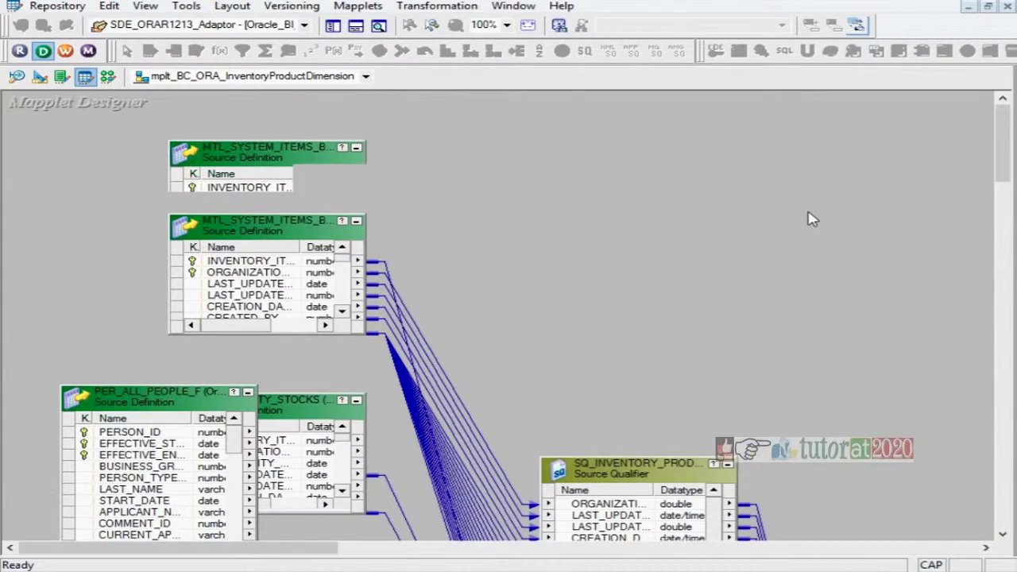
scroll(811, 220, down, 3)
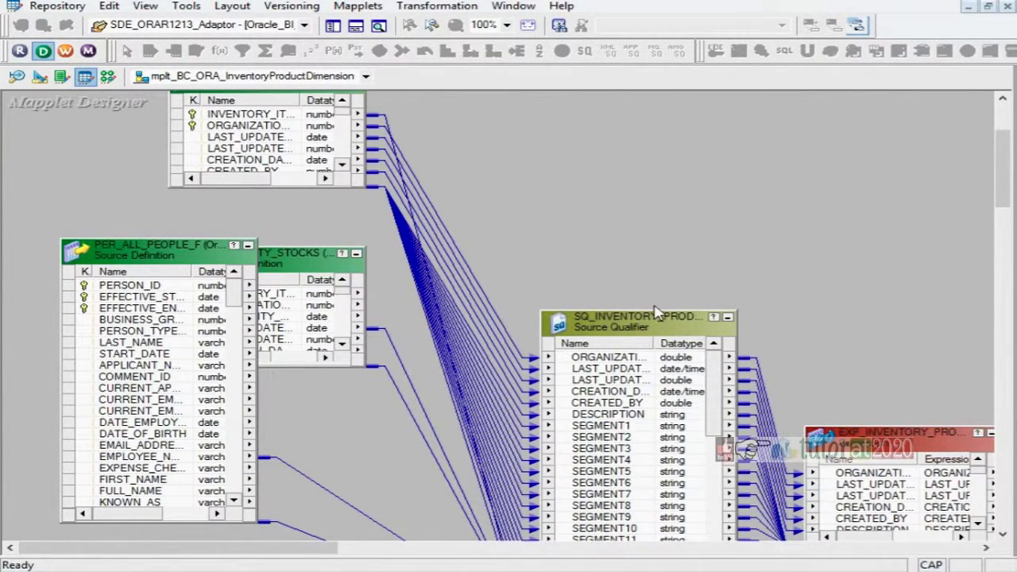
click(333, 26)
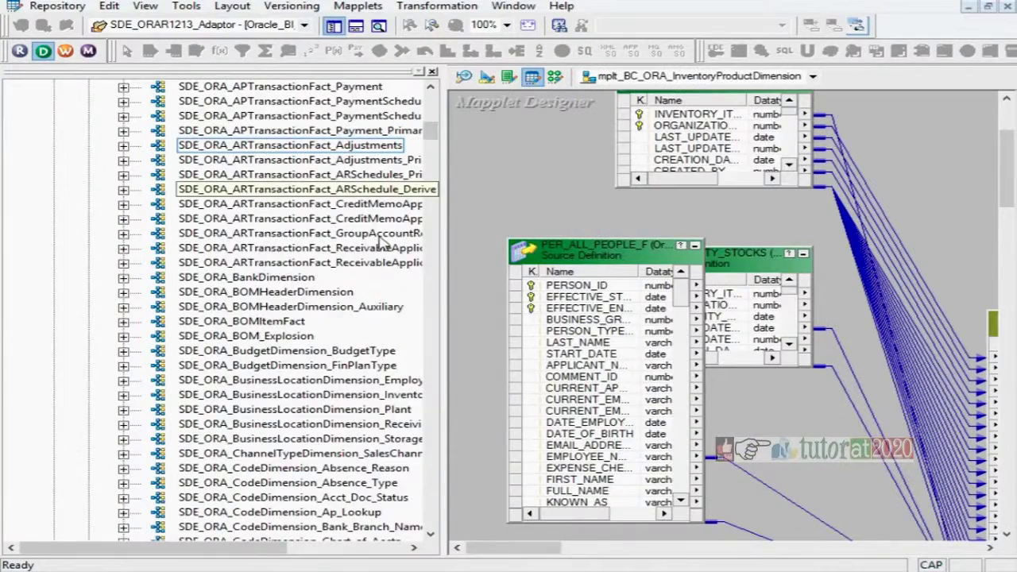
Open the SDE_ORA_ARTransactionFact_Adjustments mapping in the Mapping Designer, and hide the output window and the navigator.
click(554, 77)
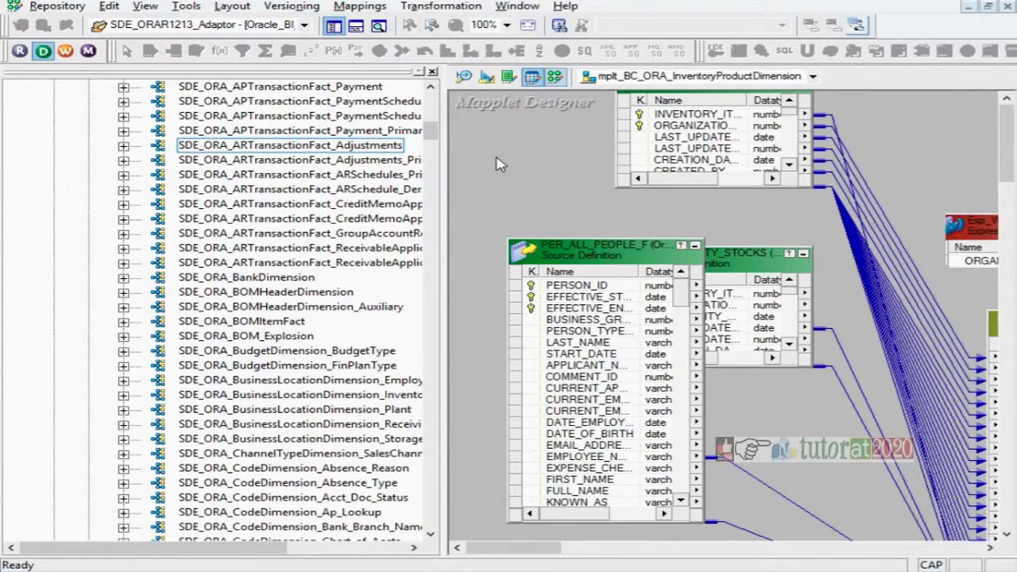
click(358, 147)
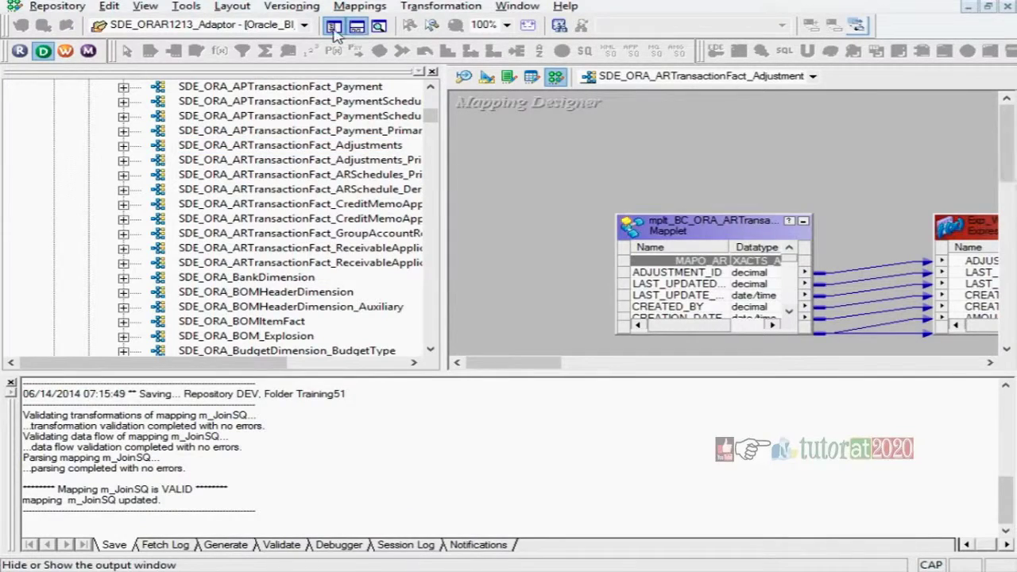
click(355, 26)
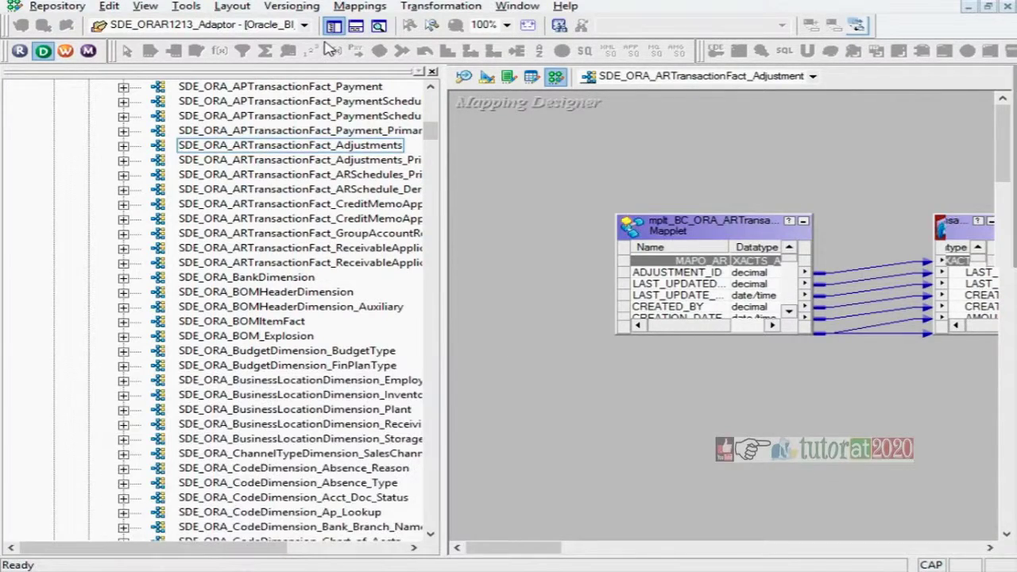
click(334, 25)
Open the mapping's mplt_BC_ORA_ARTransactionFact mapplet in the Mapplet Designer, hide the output window and find its source qualifier.
click(283, 225)
right_click(283, 224)
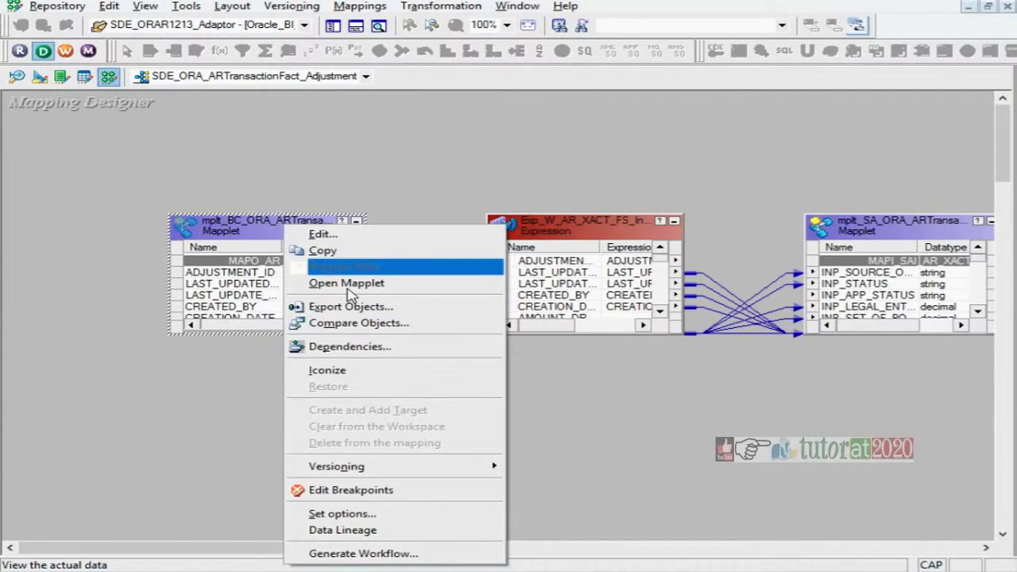
click(346, 283)
click(356, 25)
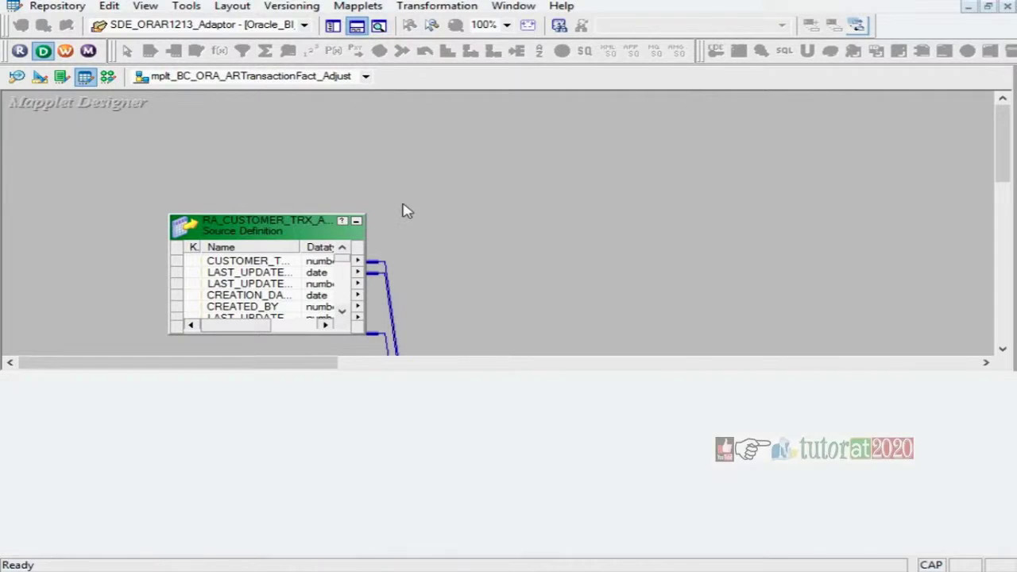
scroll(567, 268, down, 3)
scroll(604, 248, down, 4)
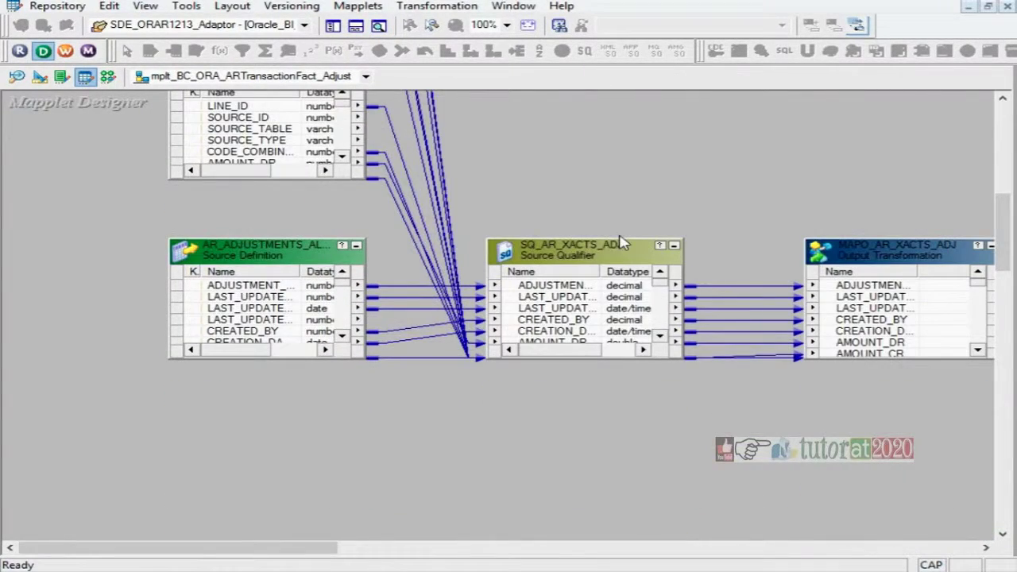
Enlarge the SQ_AR_XACTS_ADJ source qualifier so more ports show, and open it for editing.
drag(603, 238, 727, 93)
scroll(699, 223, up, 3)
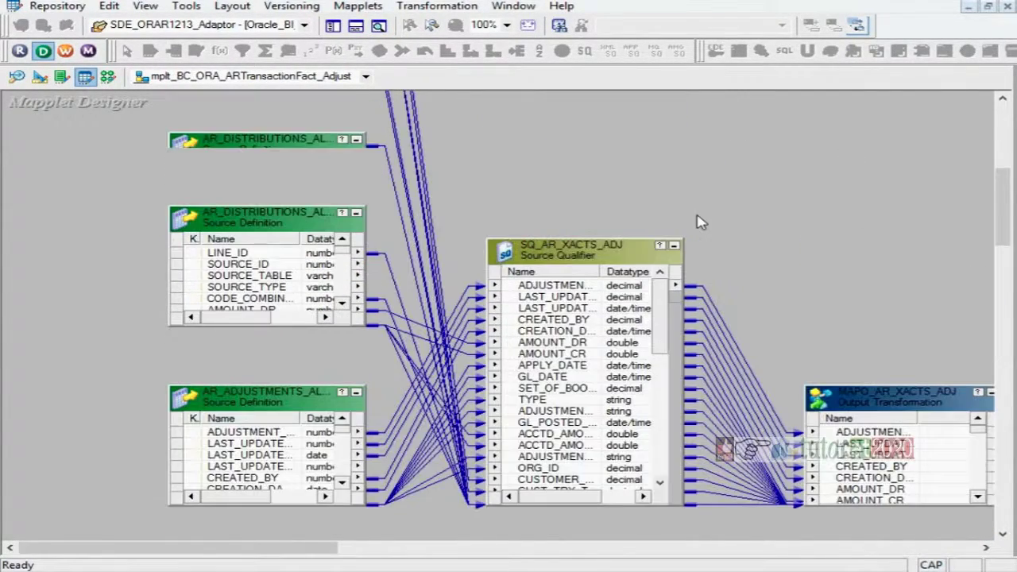
drag(602, 239, 713, 92)
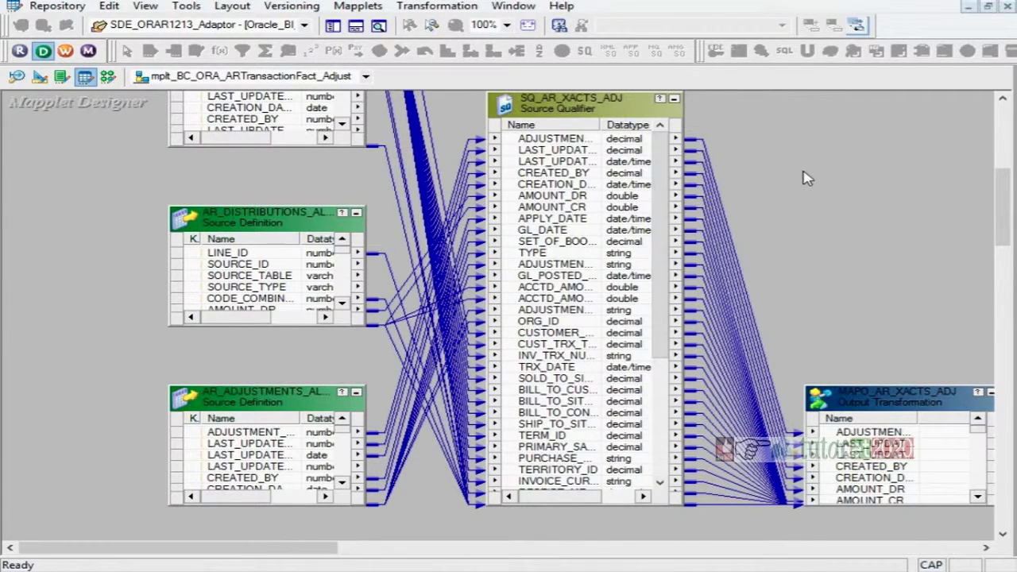
scroll(806, 178, up, 2)
double_click(572, 177)
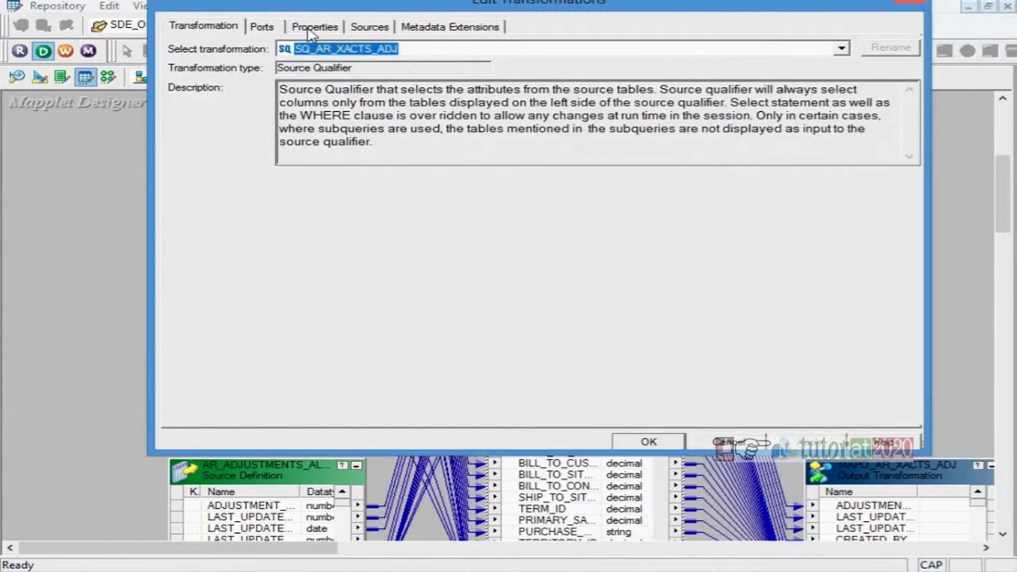